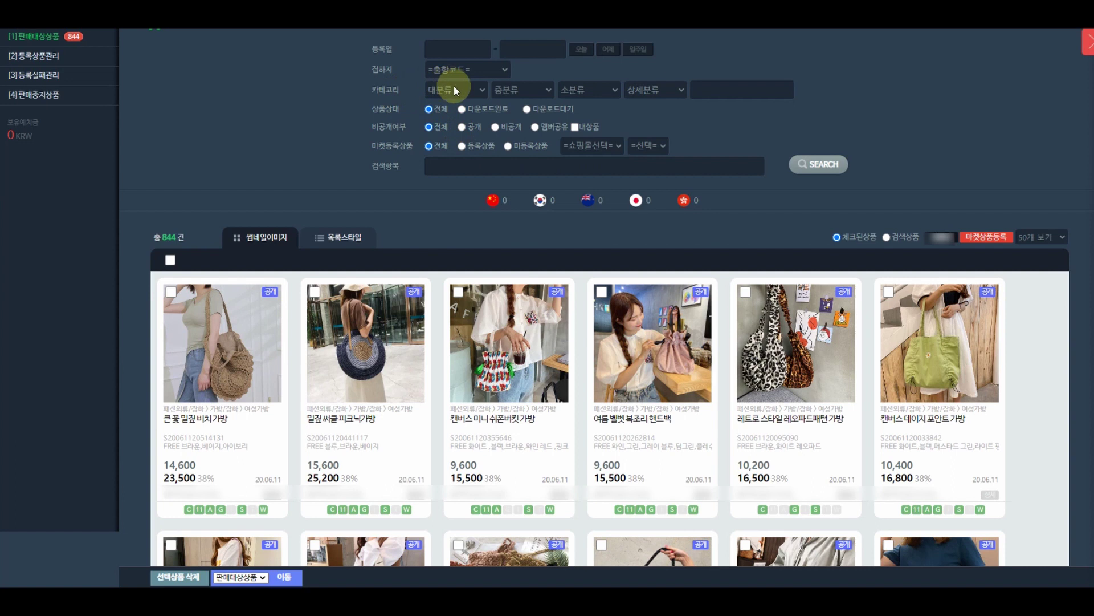
Step: Search the sale products in the category 패션의류/잡화 > 여성패션 > 티셔츠 > 반소매
click(454, 88)
click(455, 117)
click(525, 90)
click(525, 114)
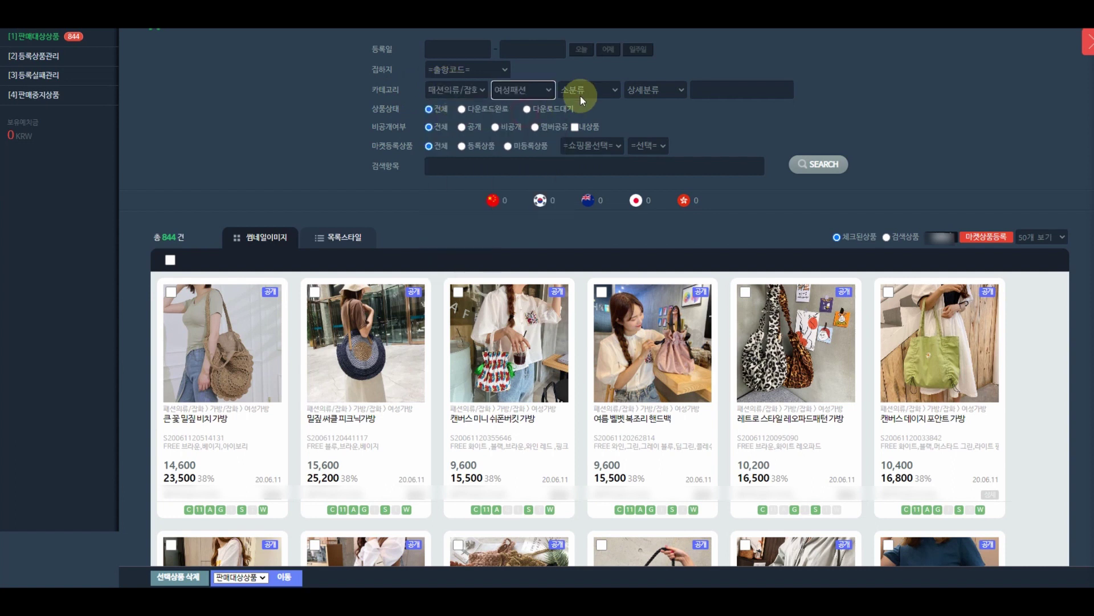
click(587, 90)
click(588, 114)
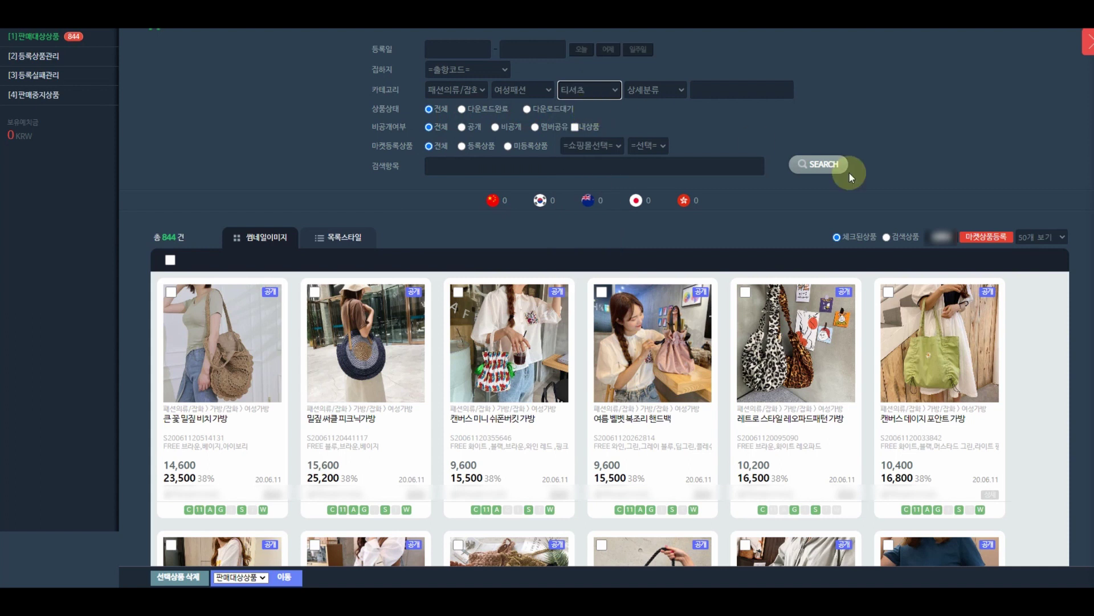
click(665, 90)
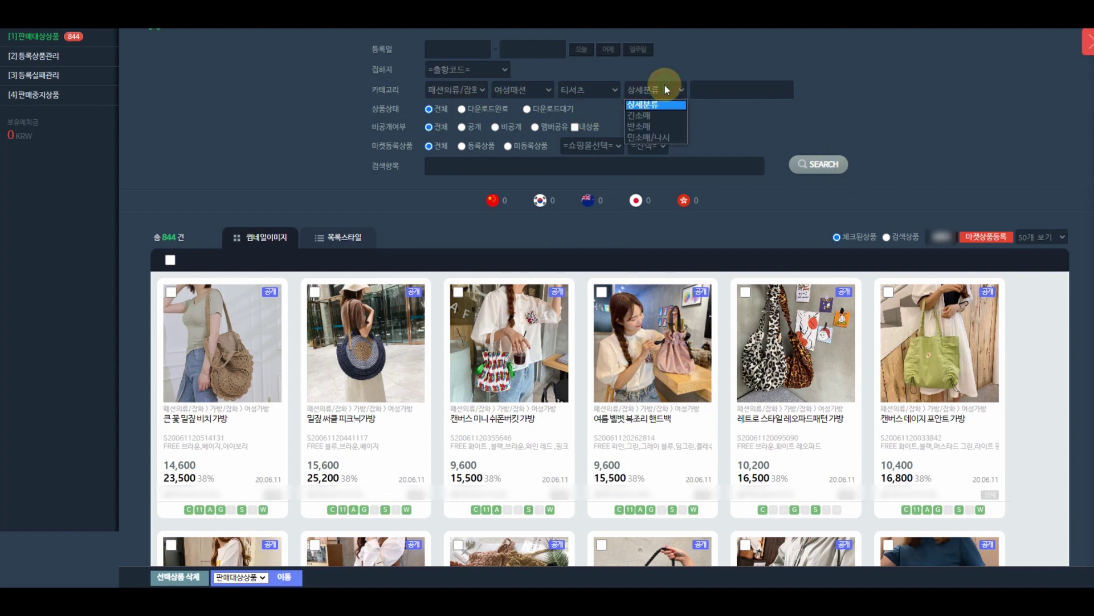
click(647, 126)
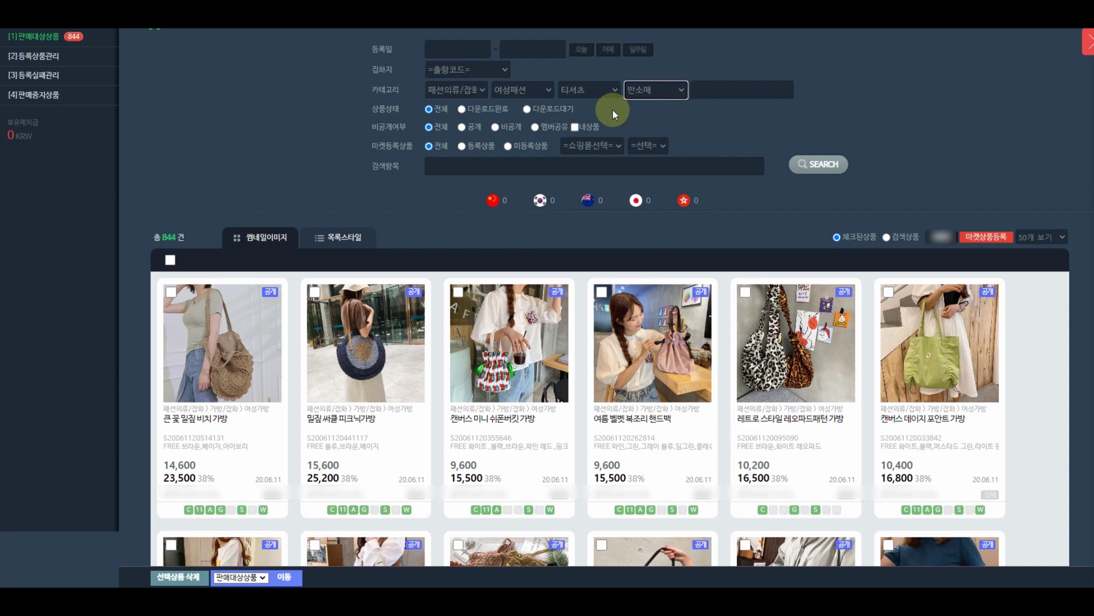
click(814, 171)
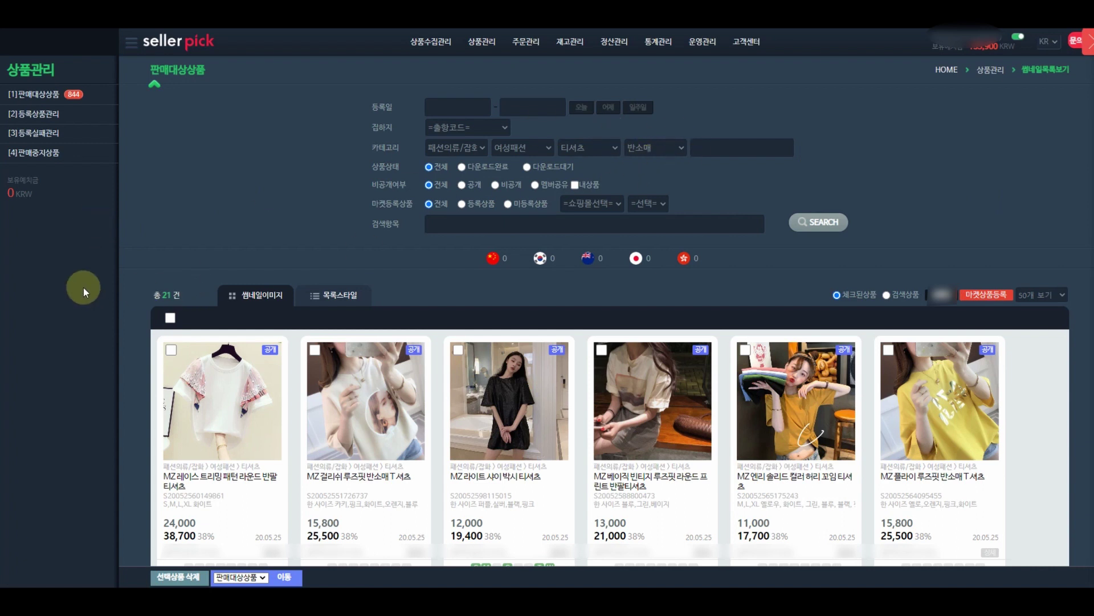
scroll(84, 291, down, 7)
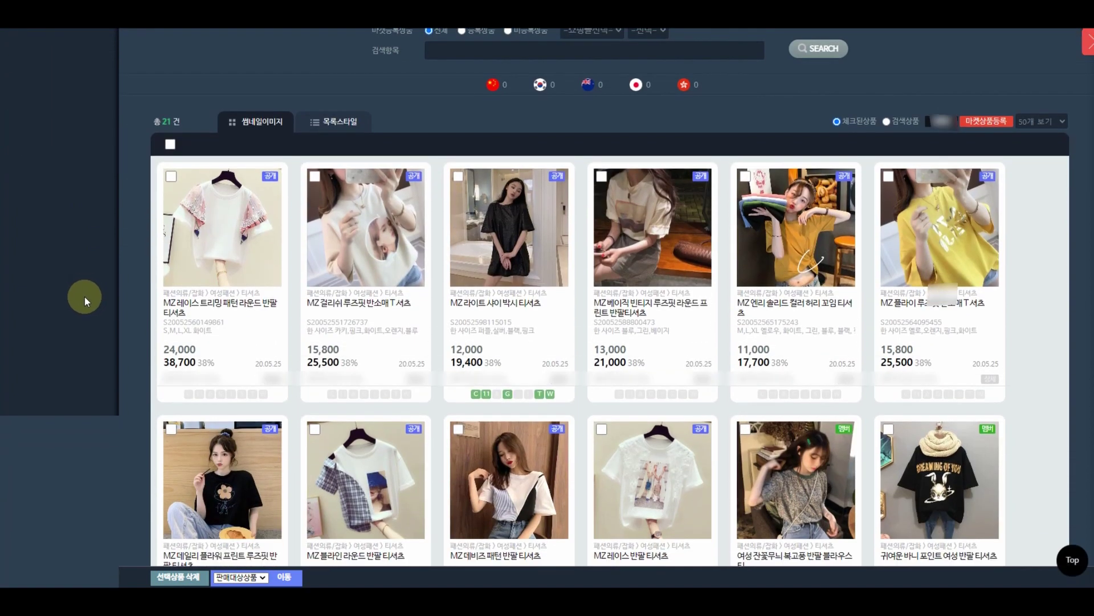
scroll(81, 295, up, 4)
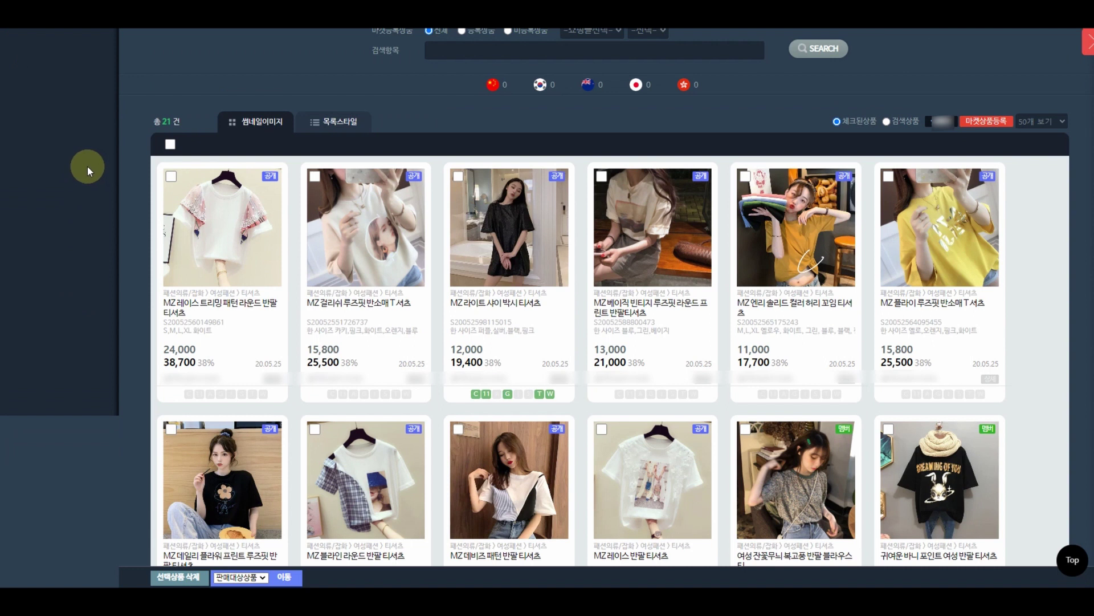
click(170, 145)
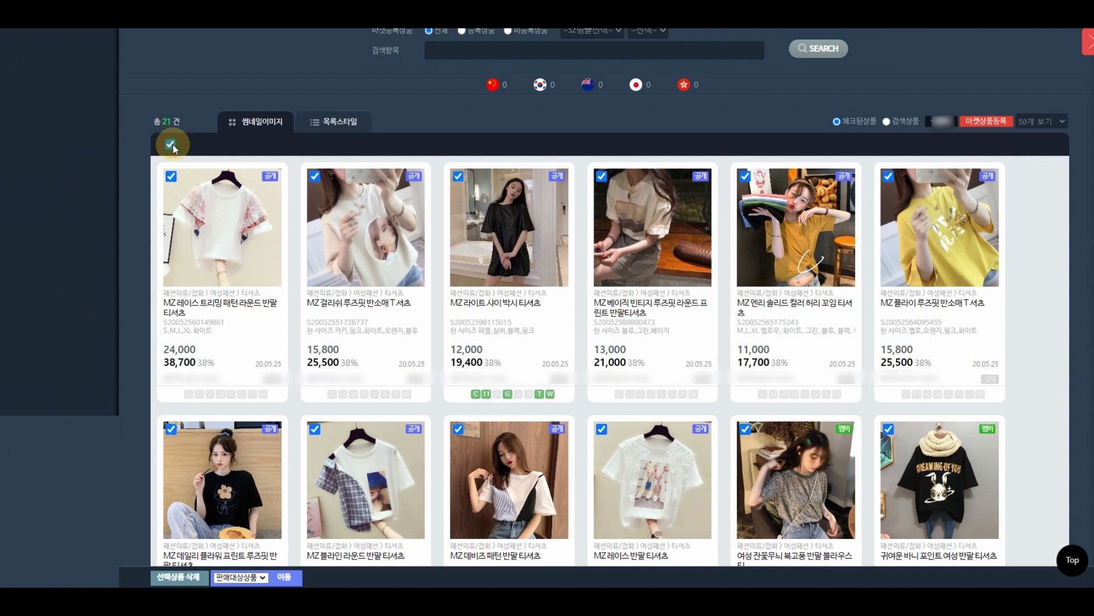
click(170, 145)
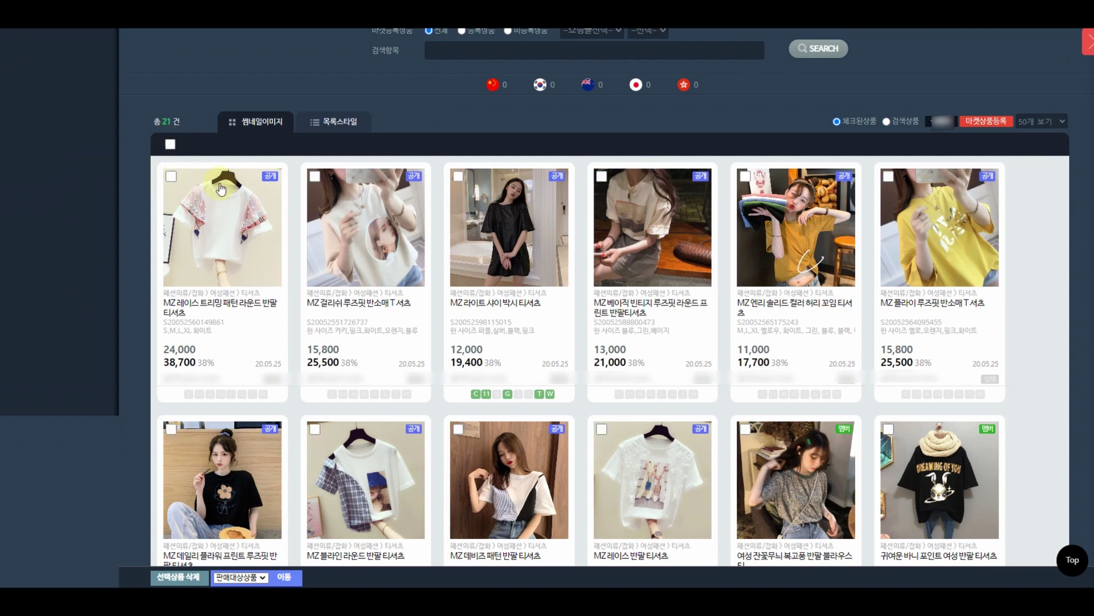
mouse_move(916, 217)
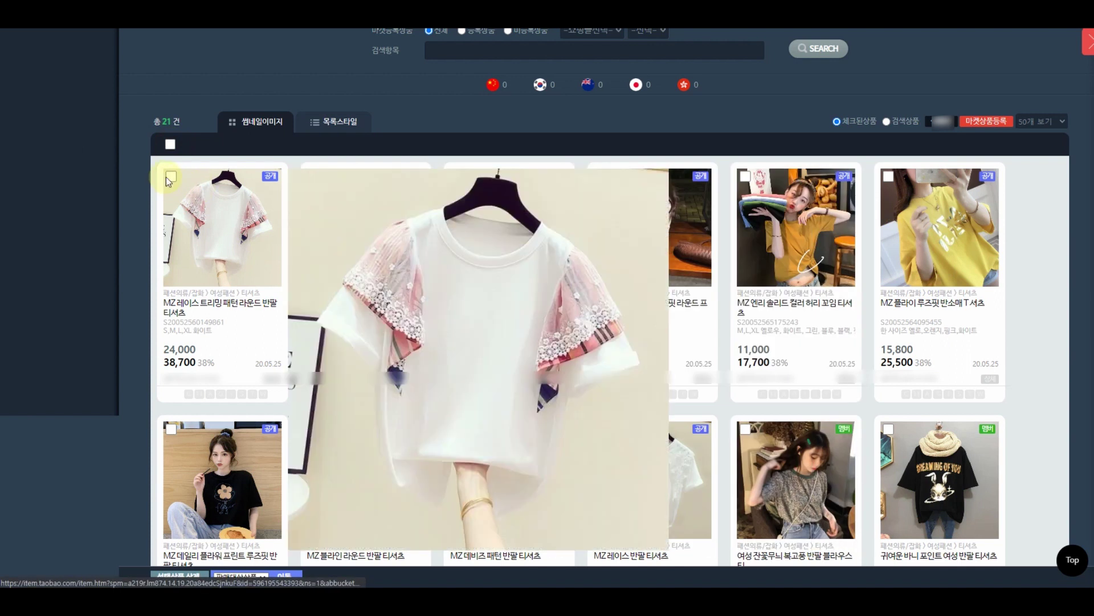
click(171, 176)
click(315, 176)
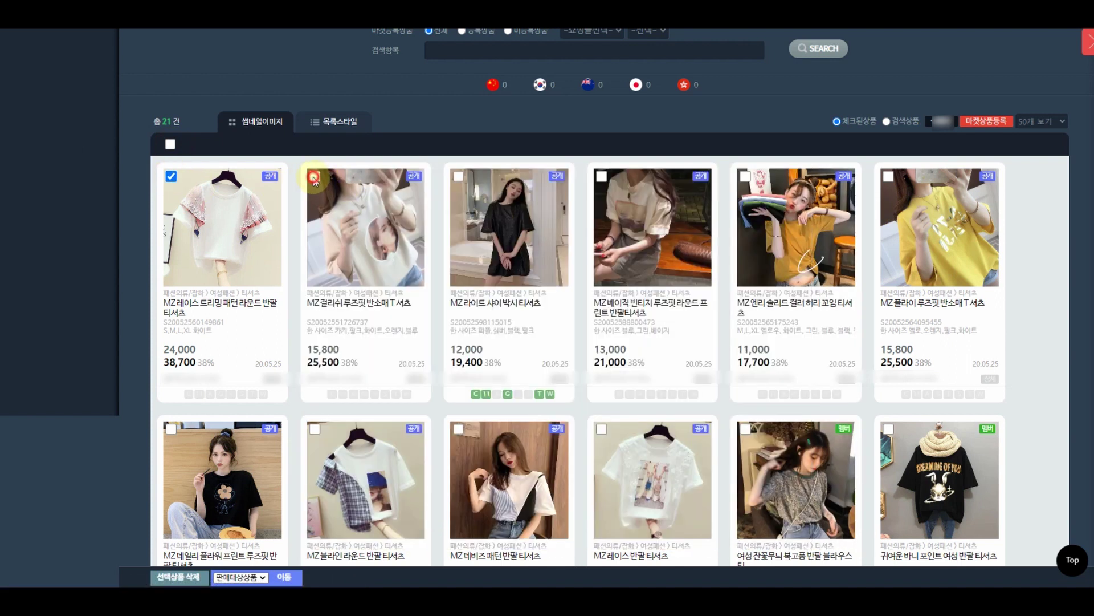
click(458, 177)
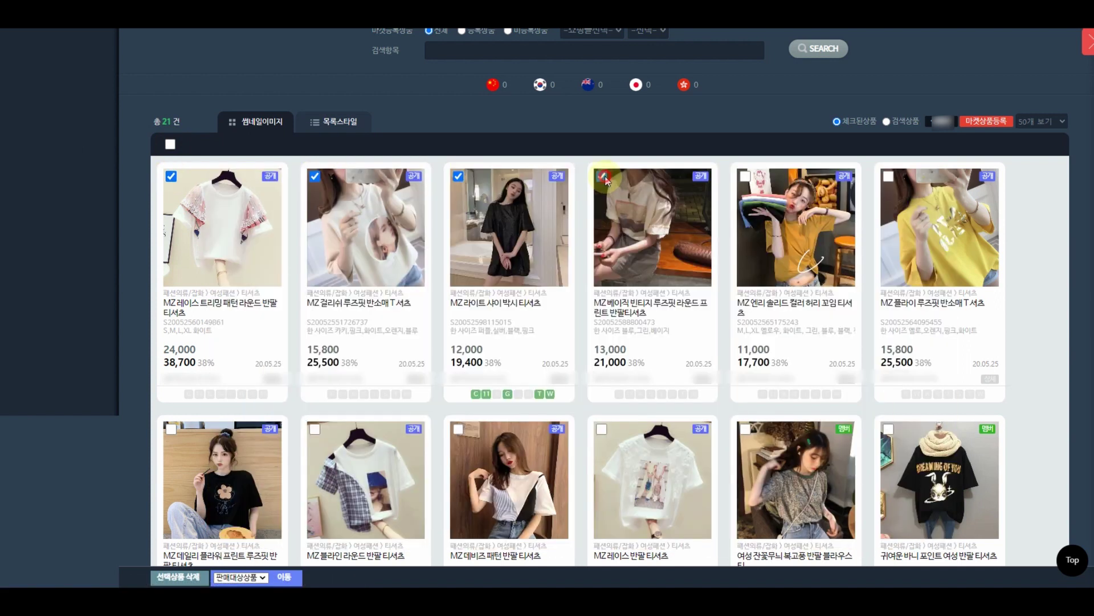
click(601, 177)
click(458, 178)
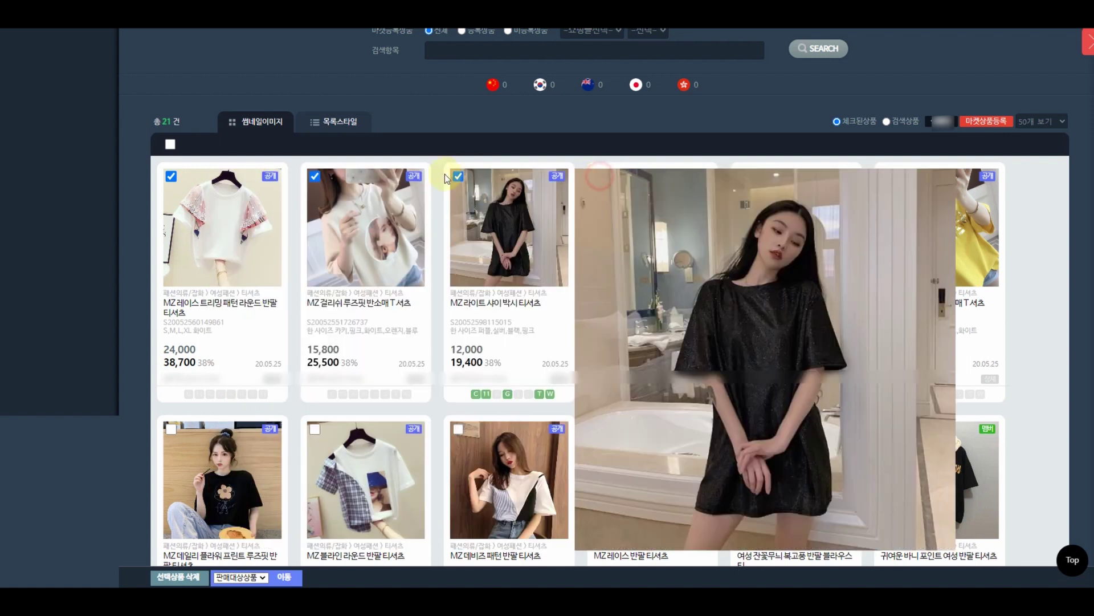
click(330, 178)
click(316, 176)
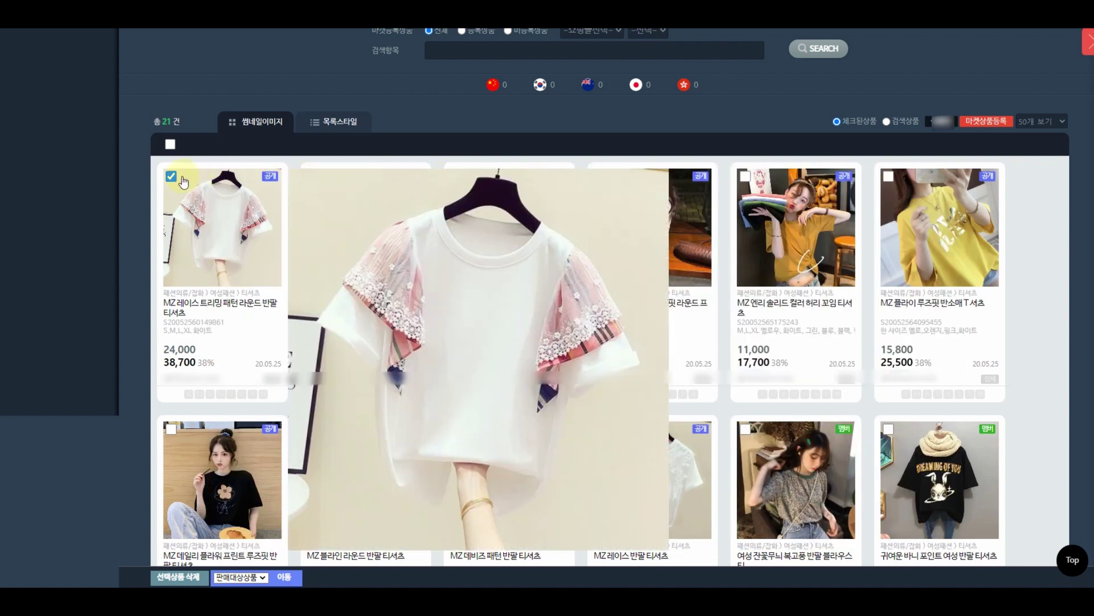
click(171, 176)
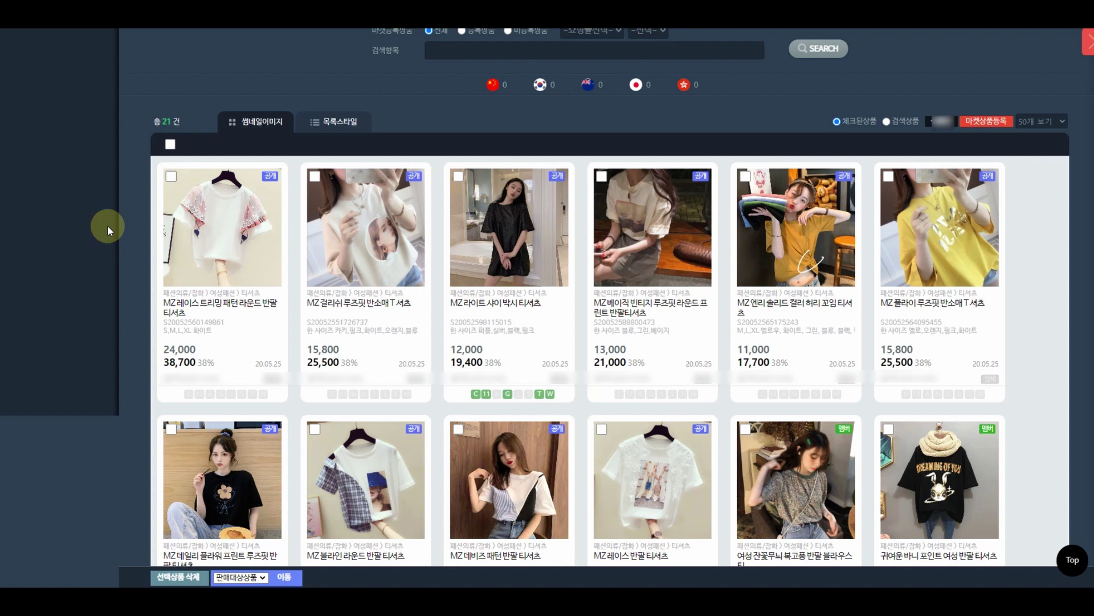
Step: Select the second, fourth and sixth products of the first row and the second through sixth products of the second row
click(315, 177)
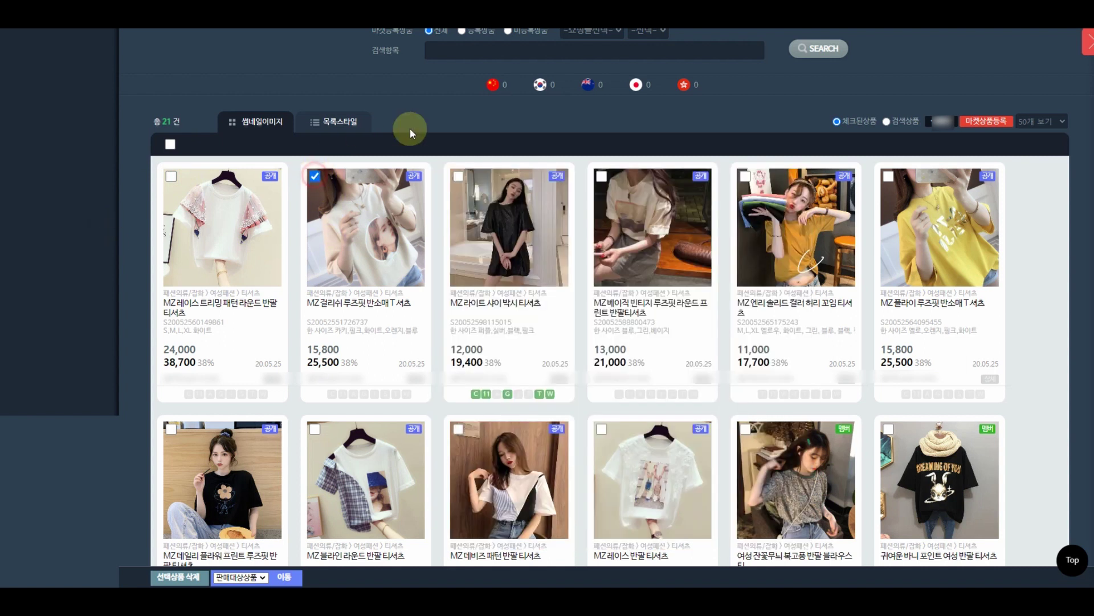
click(597, 175)
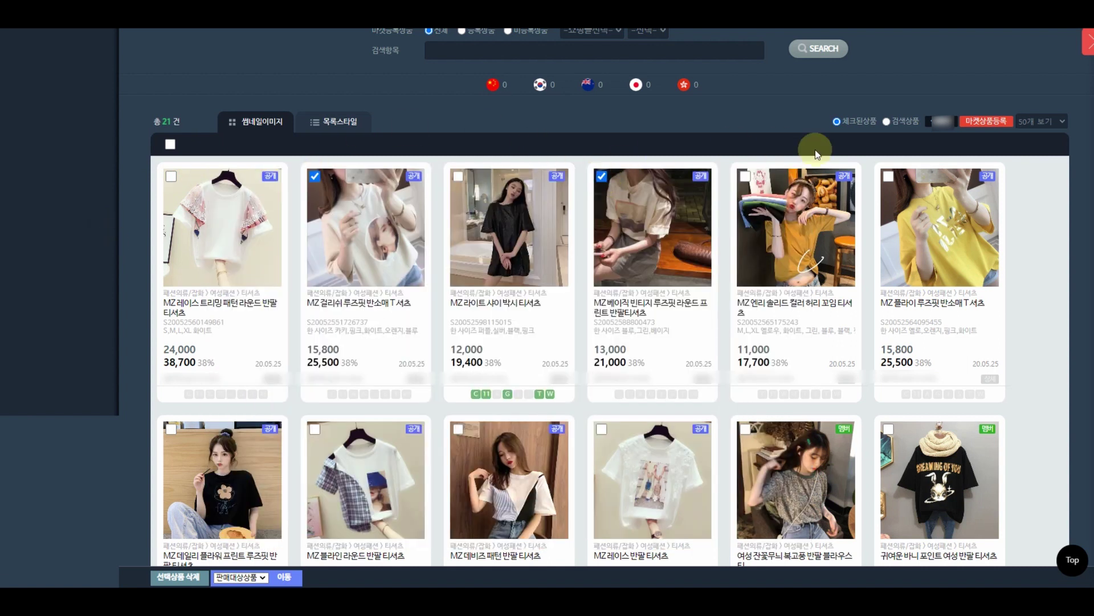
click(893, 177)
scroll(1043, 388, down, 2)
scroll(1043, 388, down, 1)
click(888, 255)
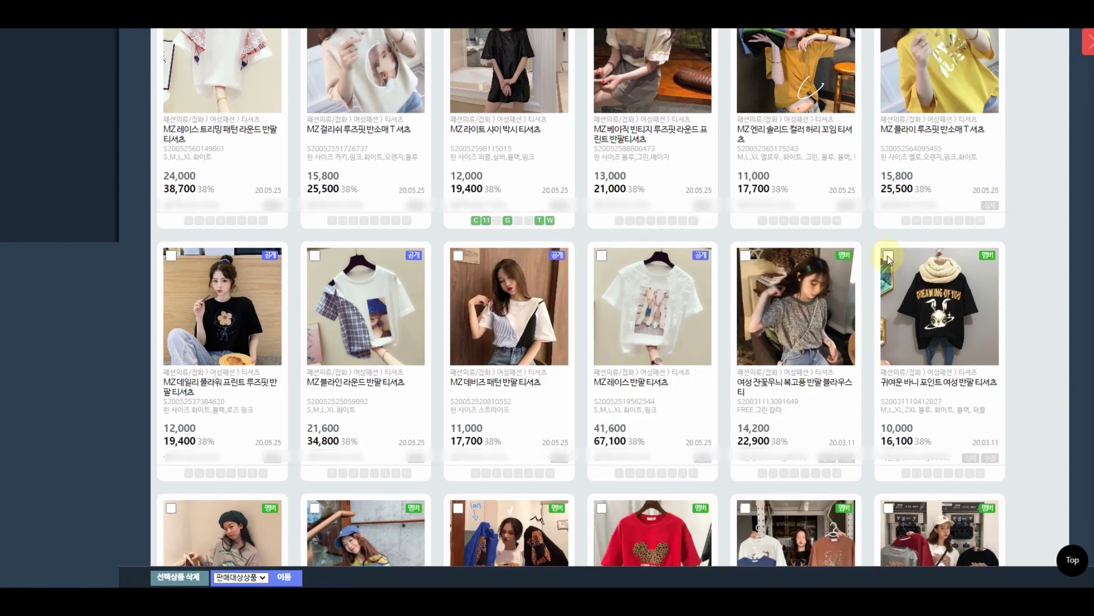
click(745, 255)
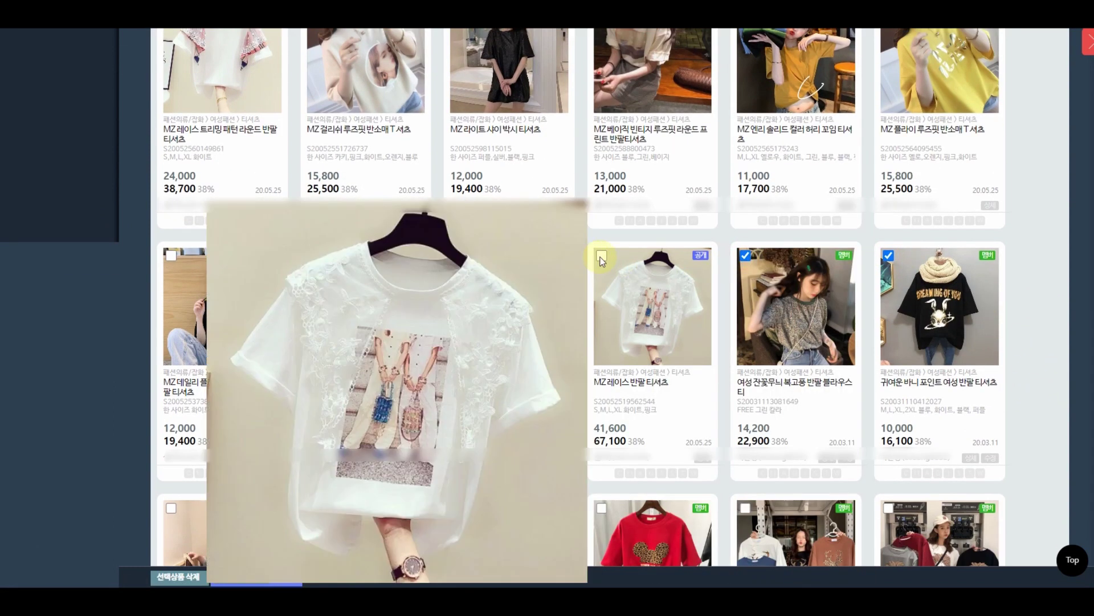
click(602, 256)
click(458, 255)
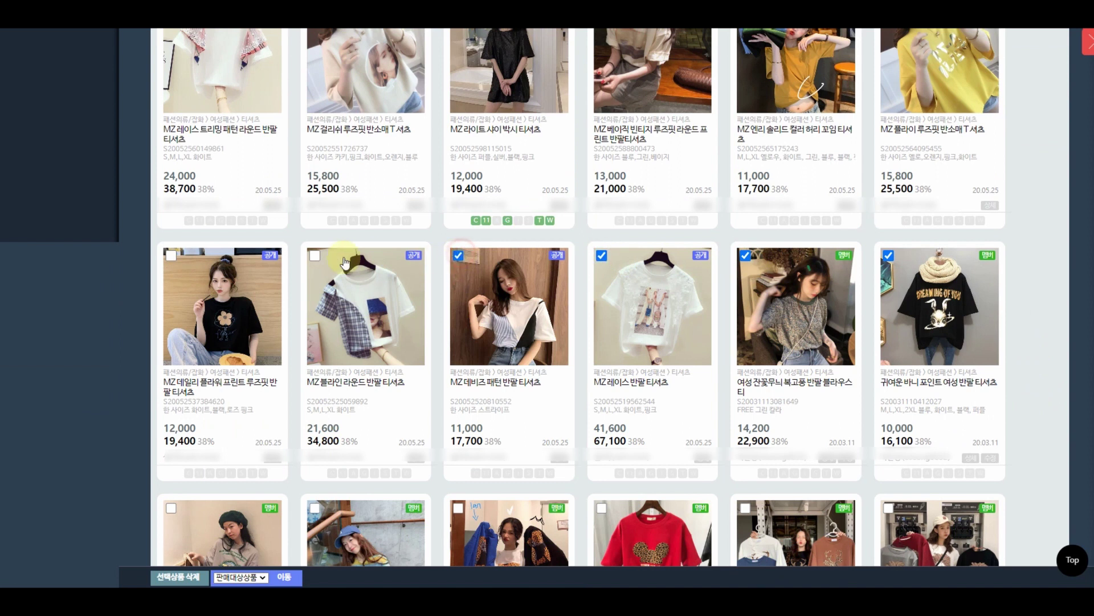
click(314, 256)
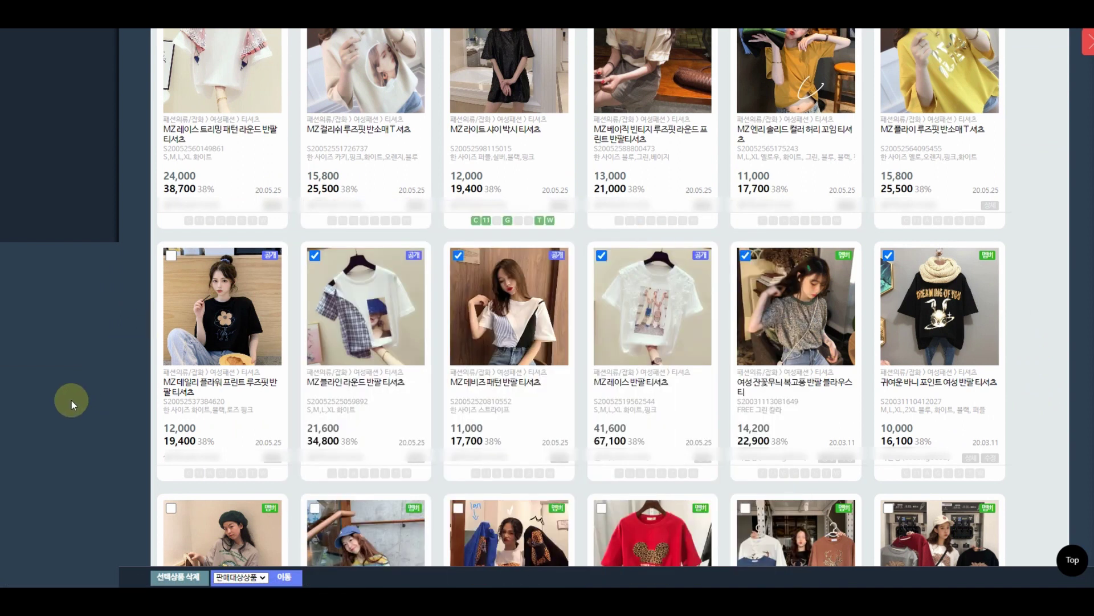
scroll(69, 398, up, 3)
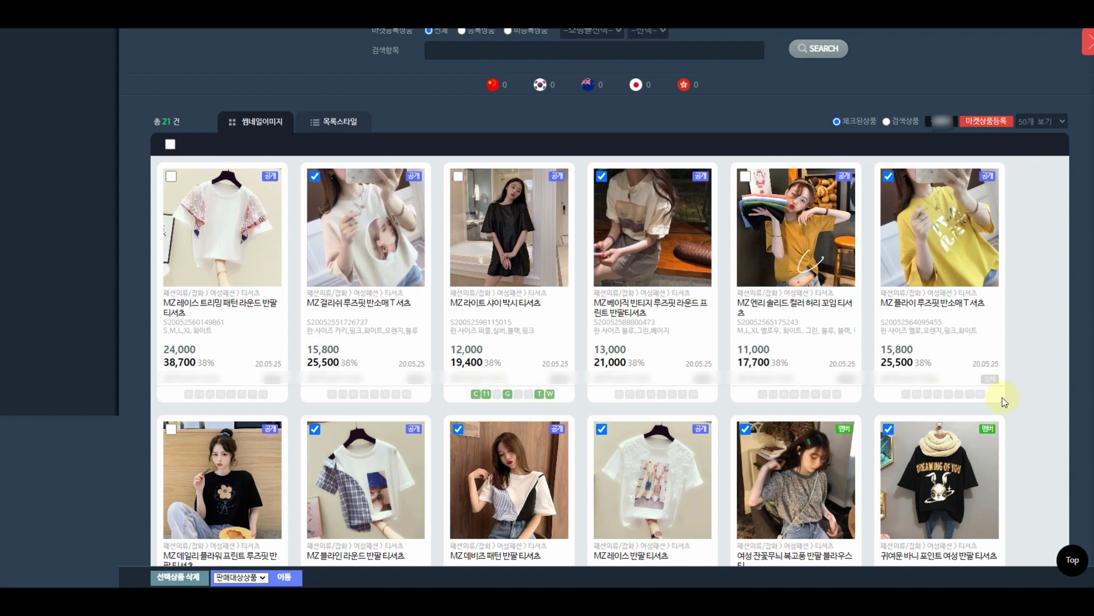
scroll(1038, 425, down, 3)
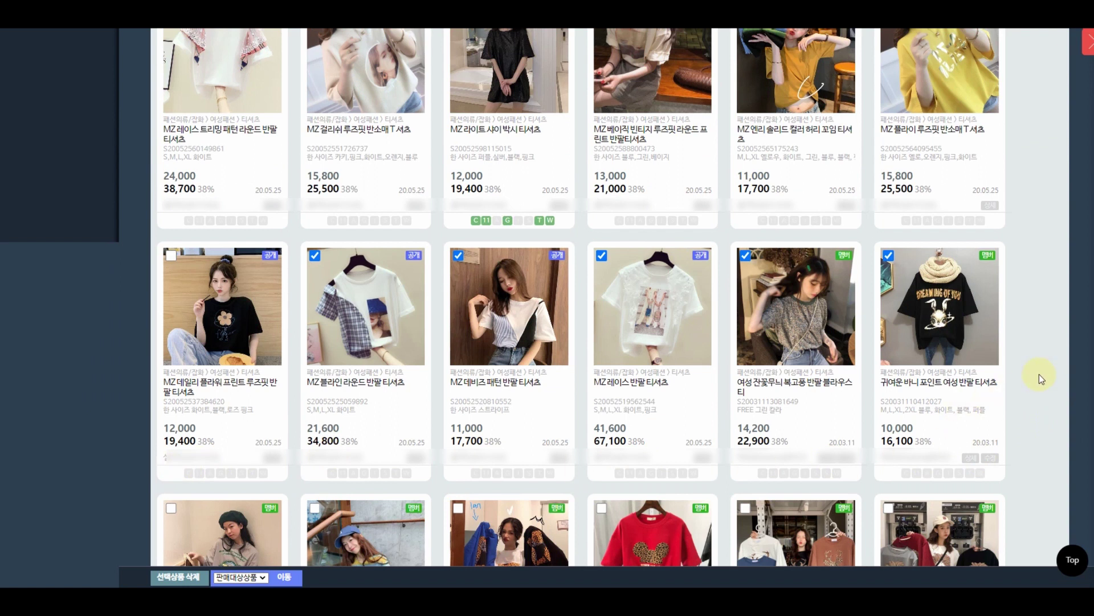
Step: Filter the products to 미등록상품 for the market 옥션 and run the search
scroll(1039, 373, up, 5)
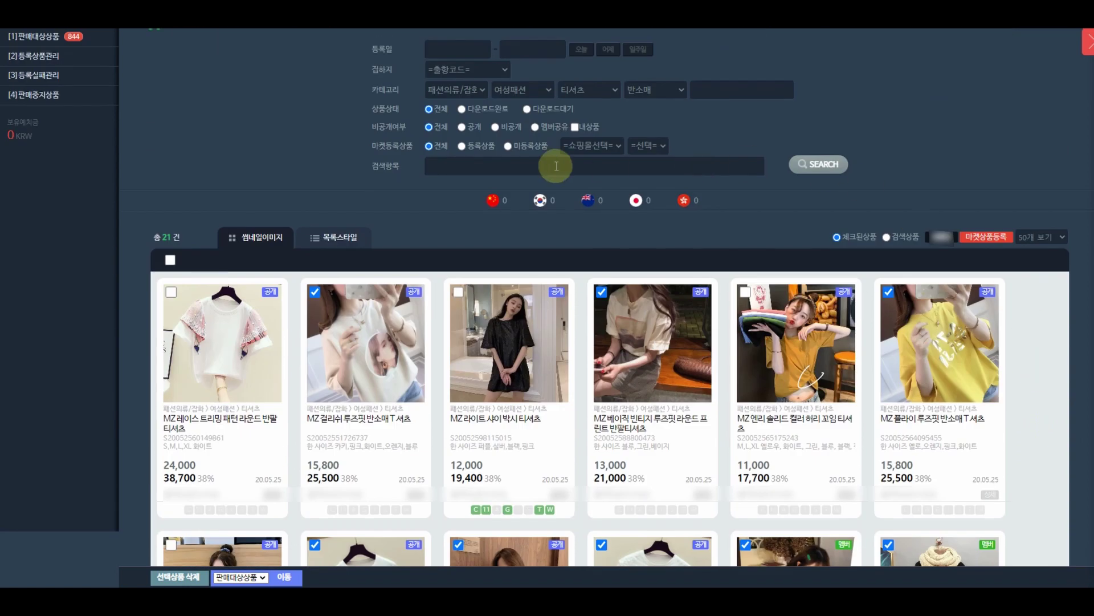
click(509, 146)
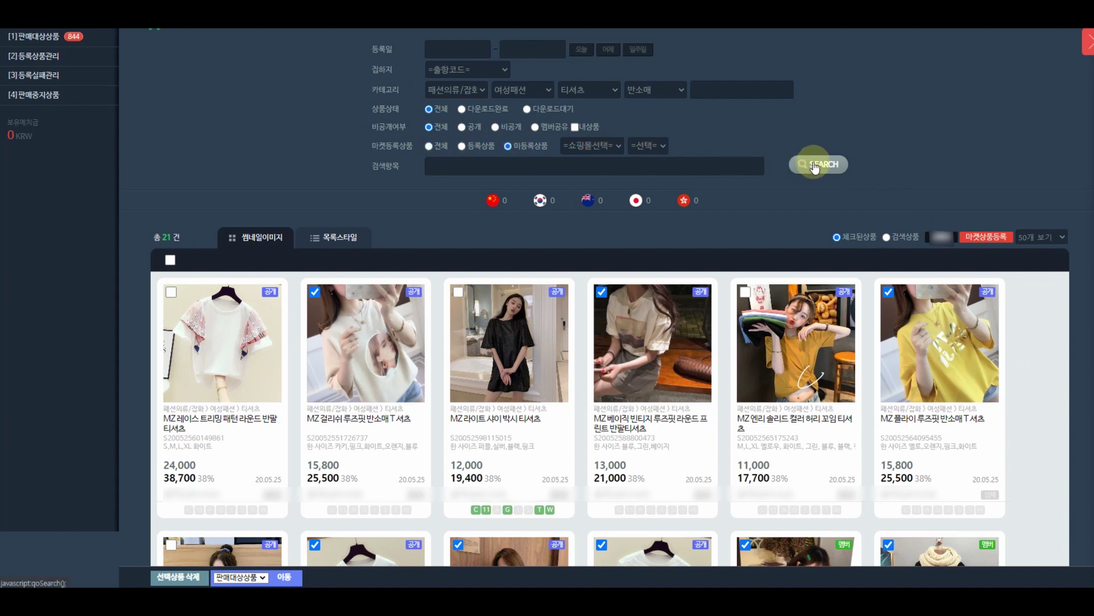
click(607, 146)
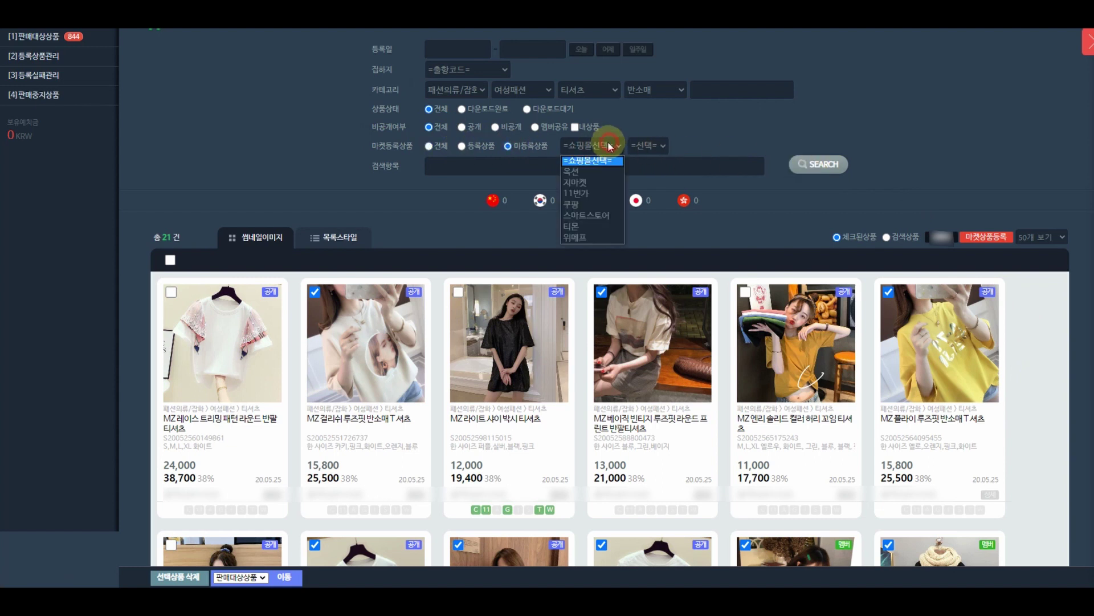
click(584, 174)
click(827, 168)
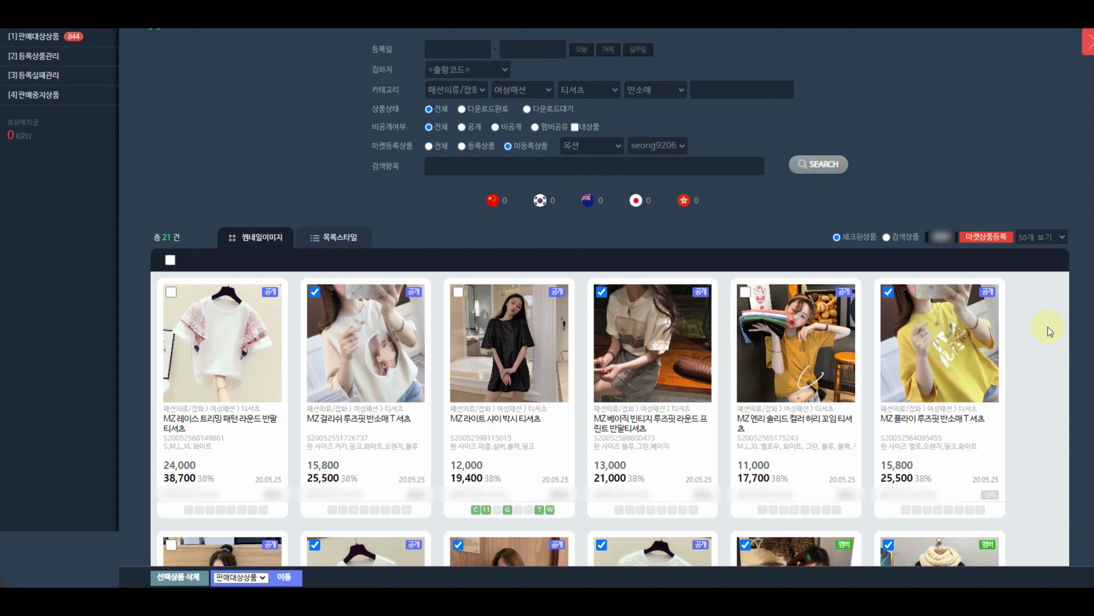
Step: Change the unregistered-product market filter to 지마켓 and run the search again
click(593, 203)
click(578, 240)
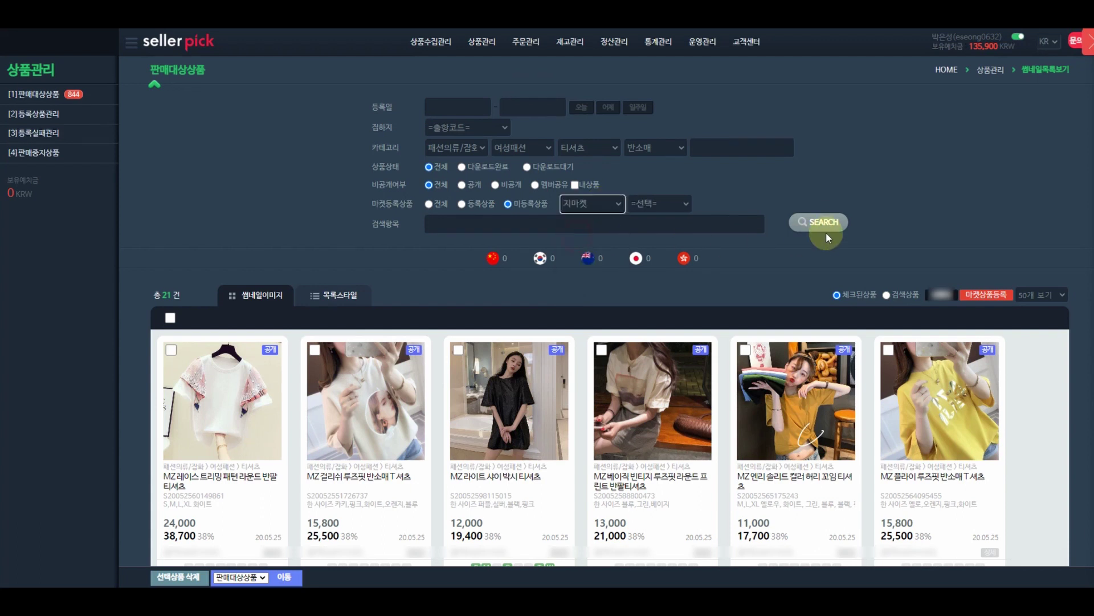
click(826, 228)
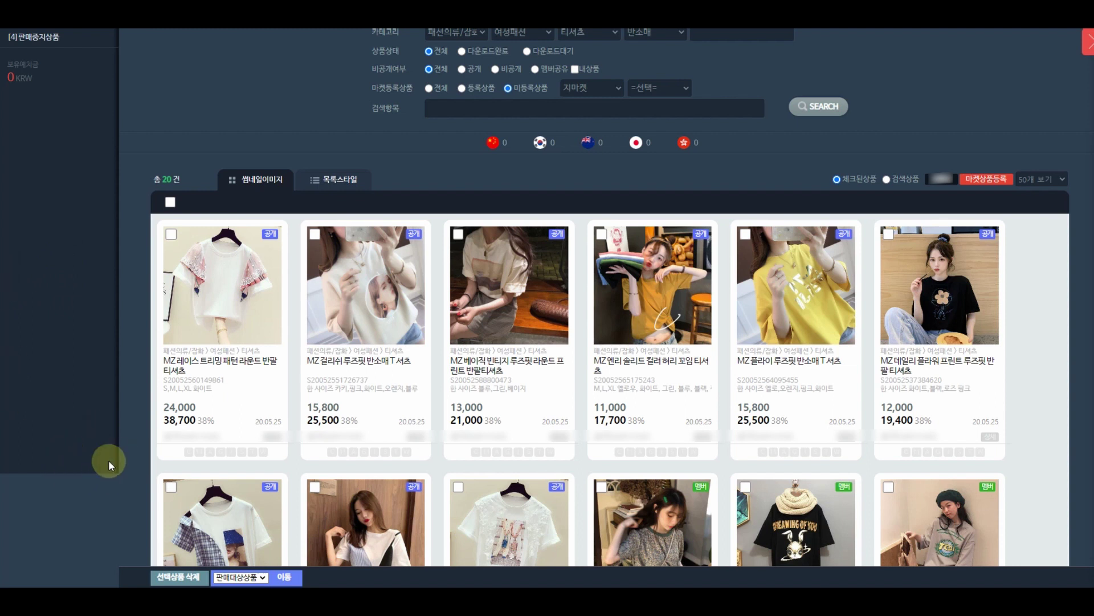
Step: Open the 쇼핑몰 상품설정 window of the MZ 레이스 트리밍 패턴 라운드 반팔 티셔츠 and examine its per-market names, keywords and prices
click(196, 455)
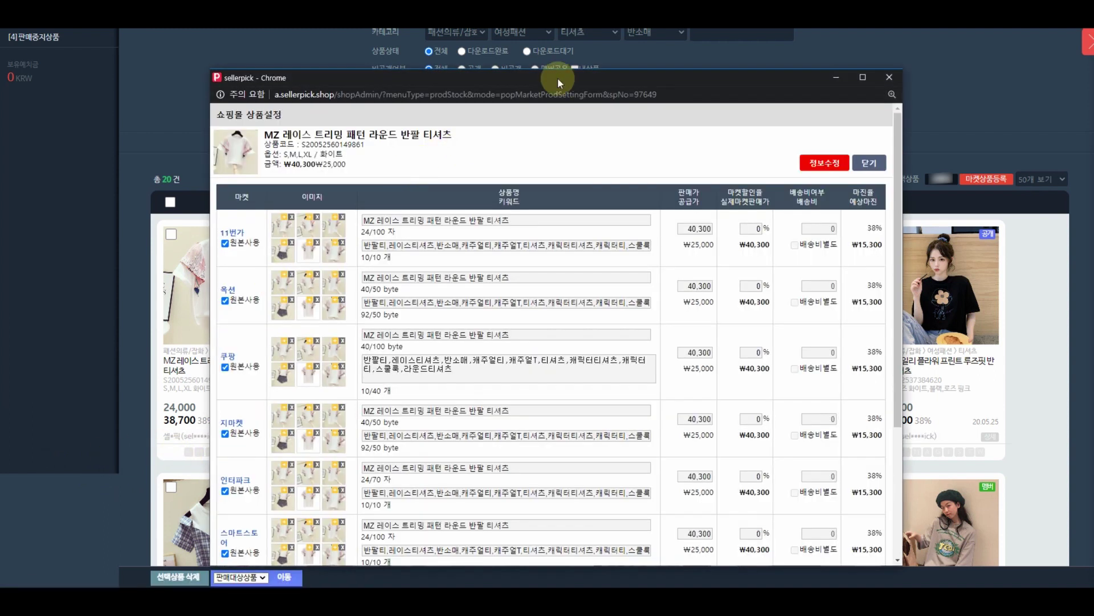
drag(559, 83, 562, 32)
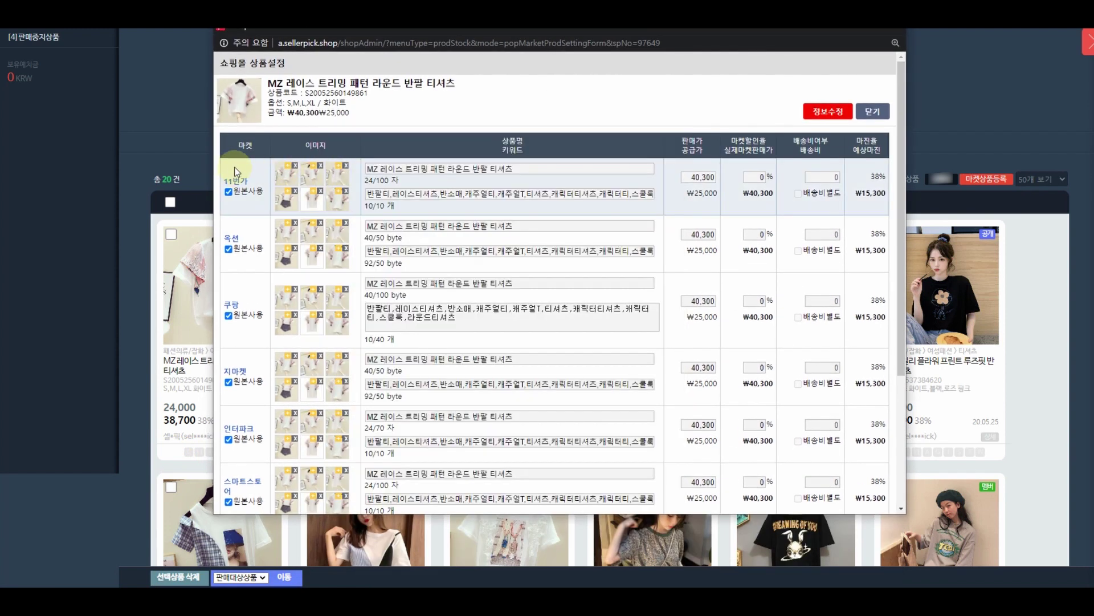
drag(234, 171, 862, 472)
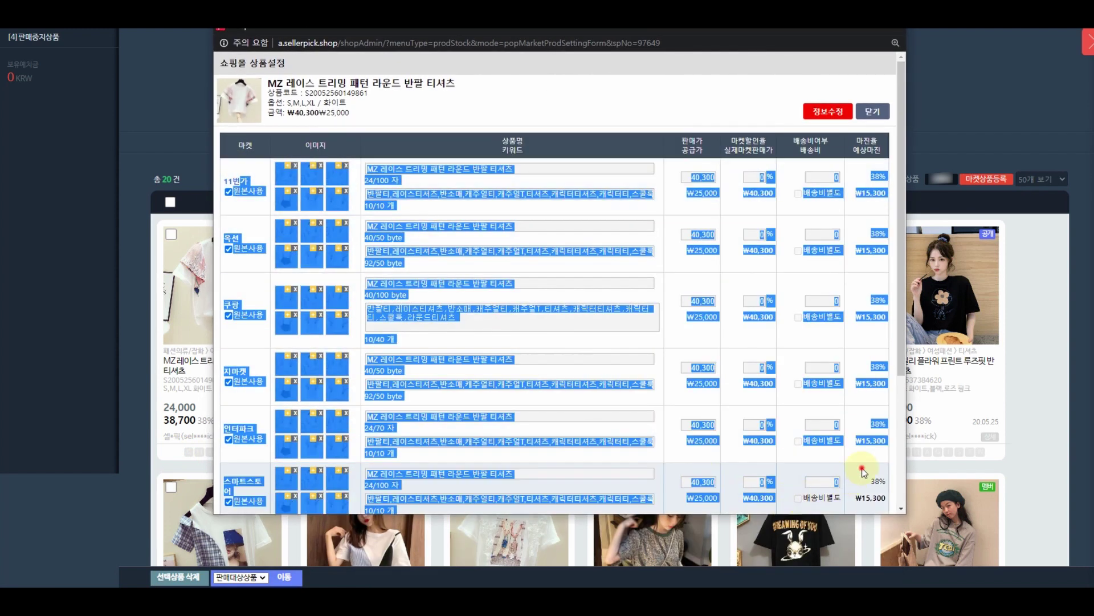
click(427, 169)
click(432, 194)
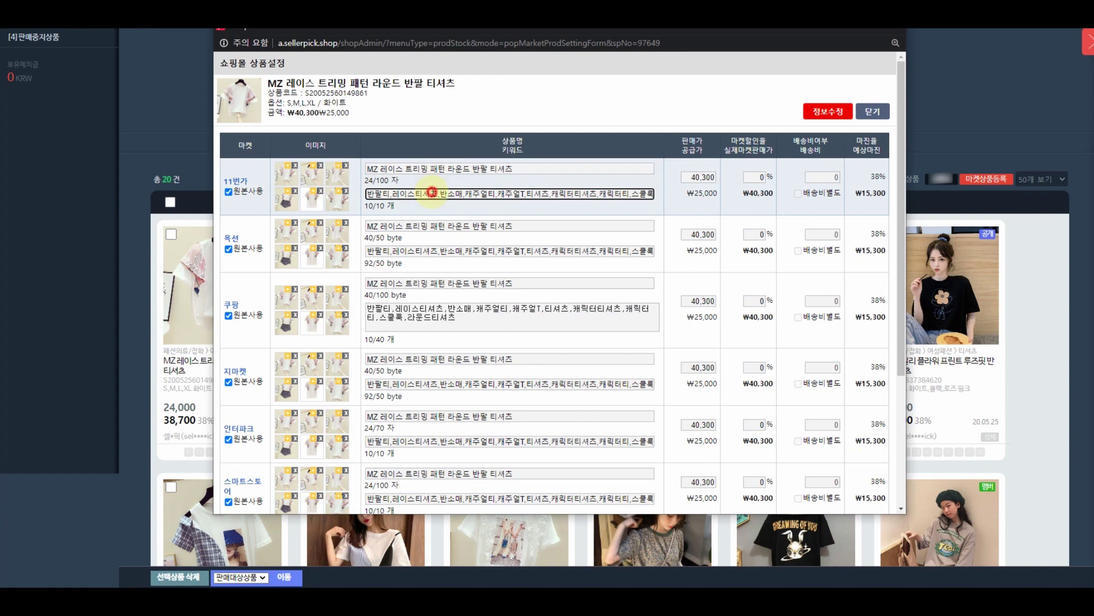
click(697, 177)
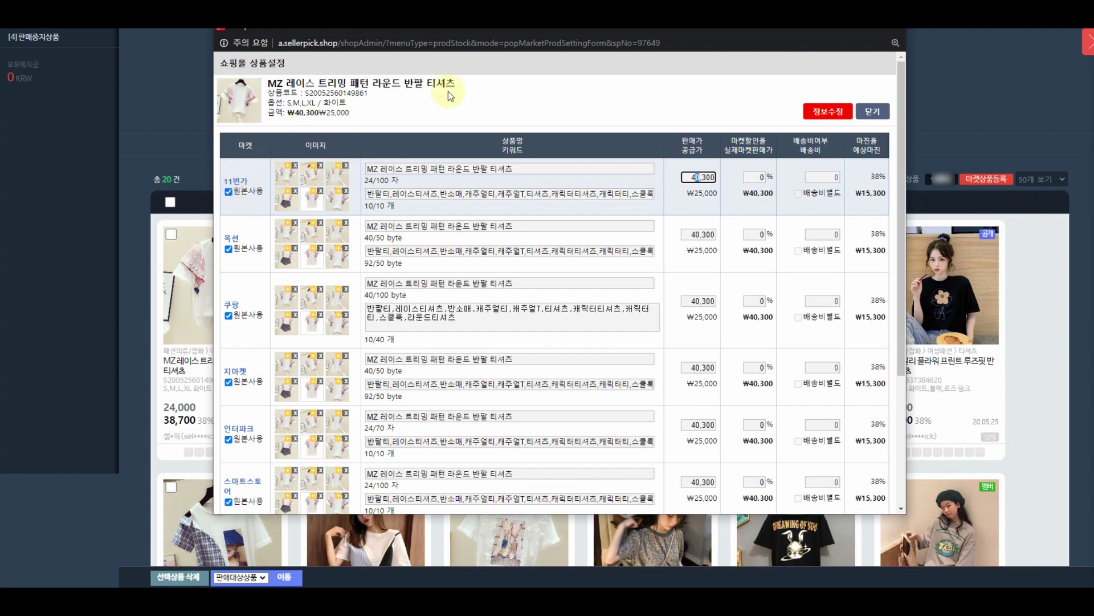
drag(465, 84, 281, 94)
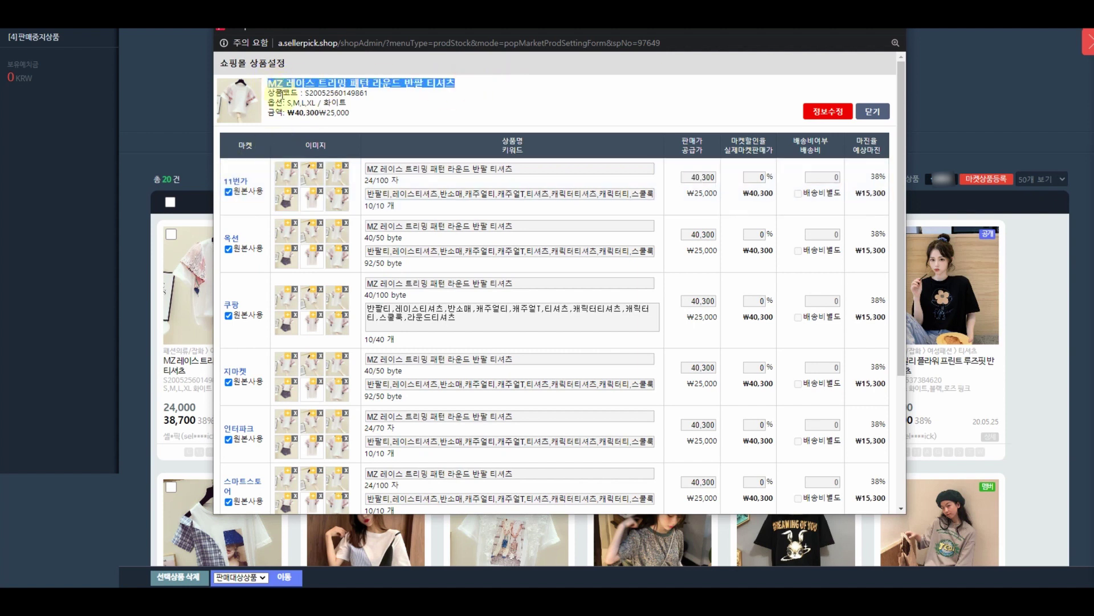
Step: Examine the product name fields of 11번가, 옥션, 쿠팡 and 지마켓 and the keyword limit for 쿠팡
click(444, 169)
click(436, 228)
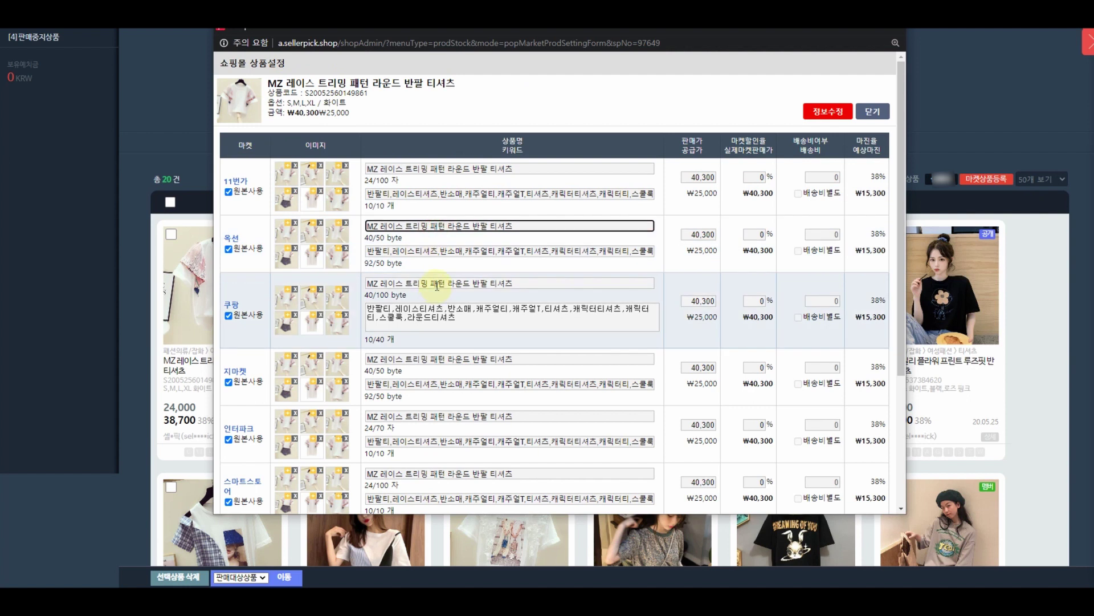
click(437, 284)
click(442, 360)
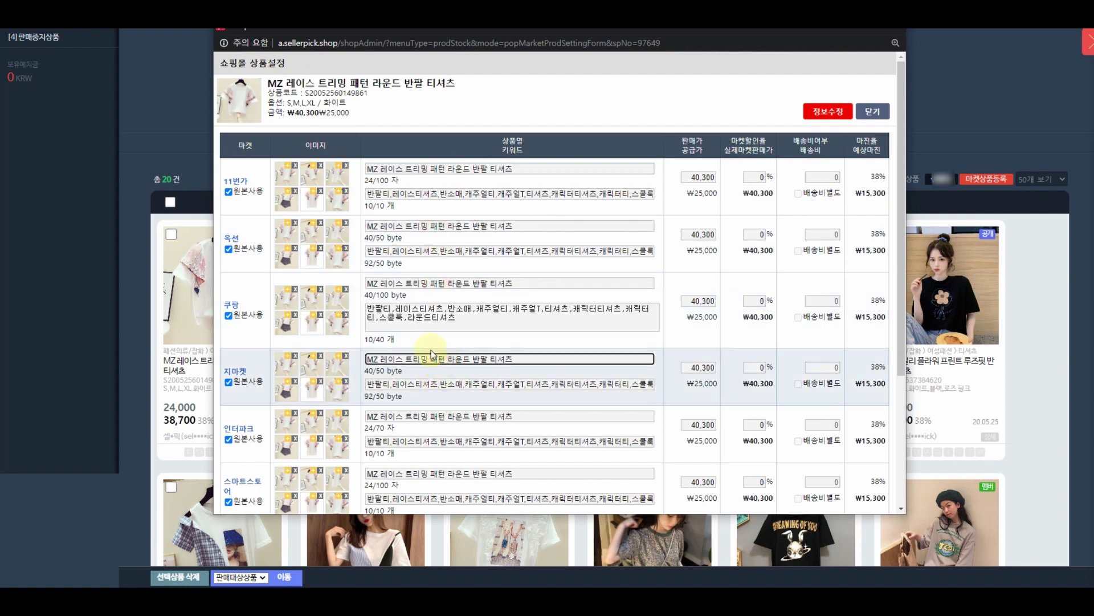
click(409, 320)
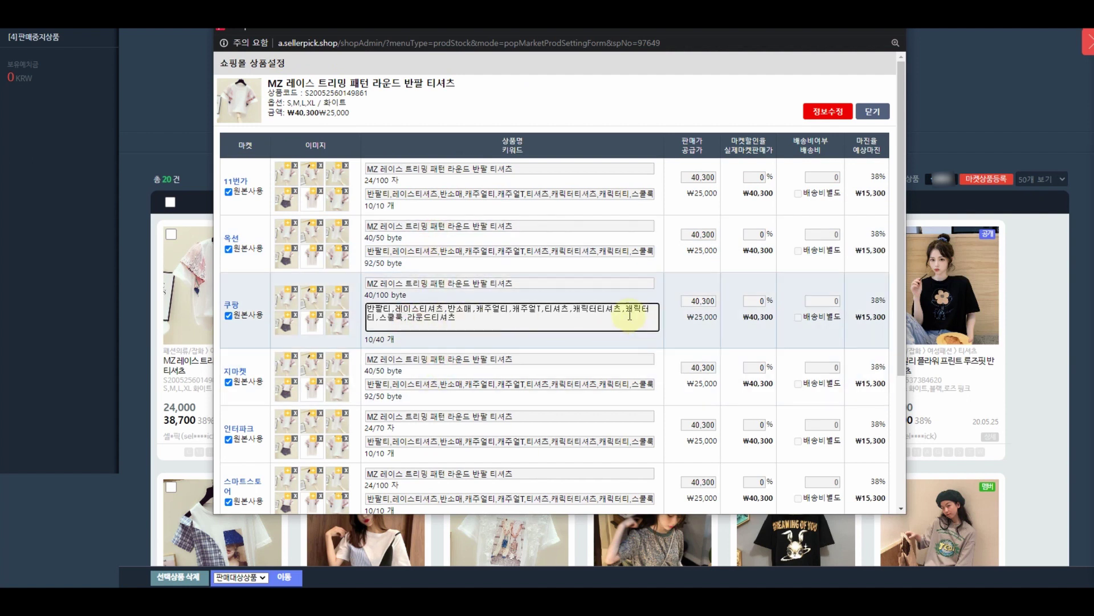
drag(417, 341, 366, 339)
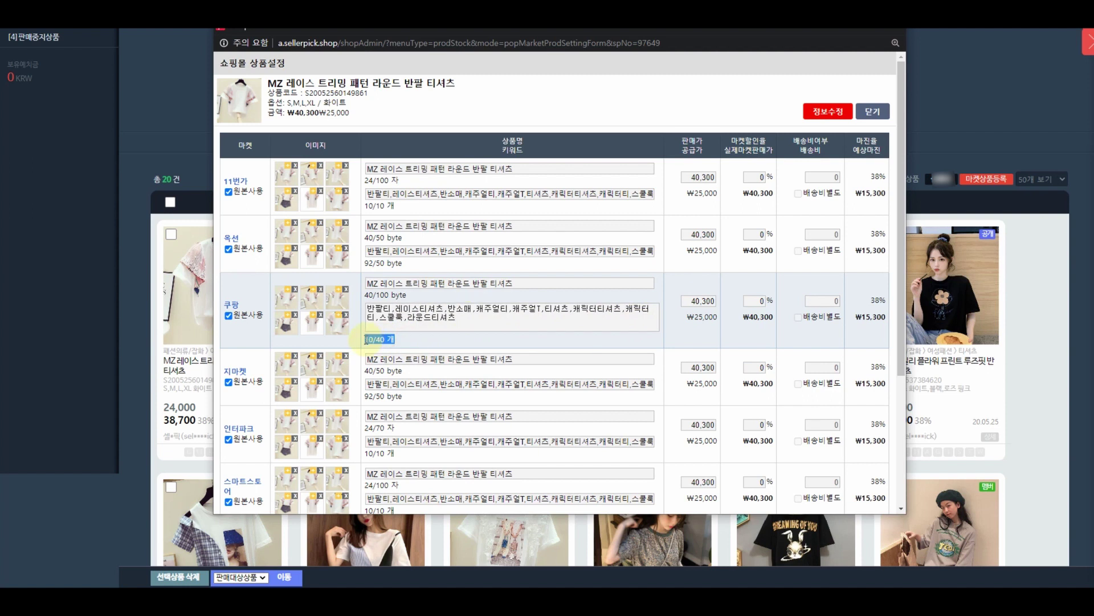
Step: Turn off 원본사용 for 쿠팡 and append the keywords 반팔티 and 여름패션 to its keyword list
click(414, 320)
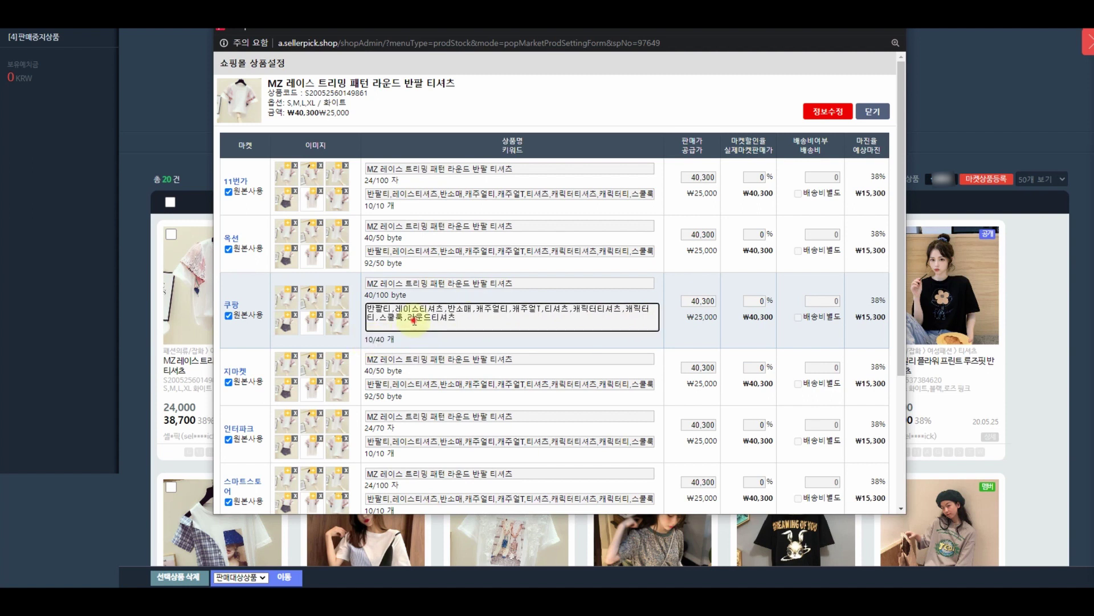
click(228, 317)
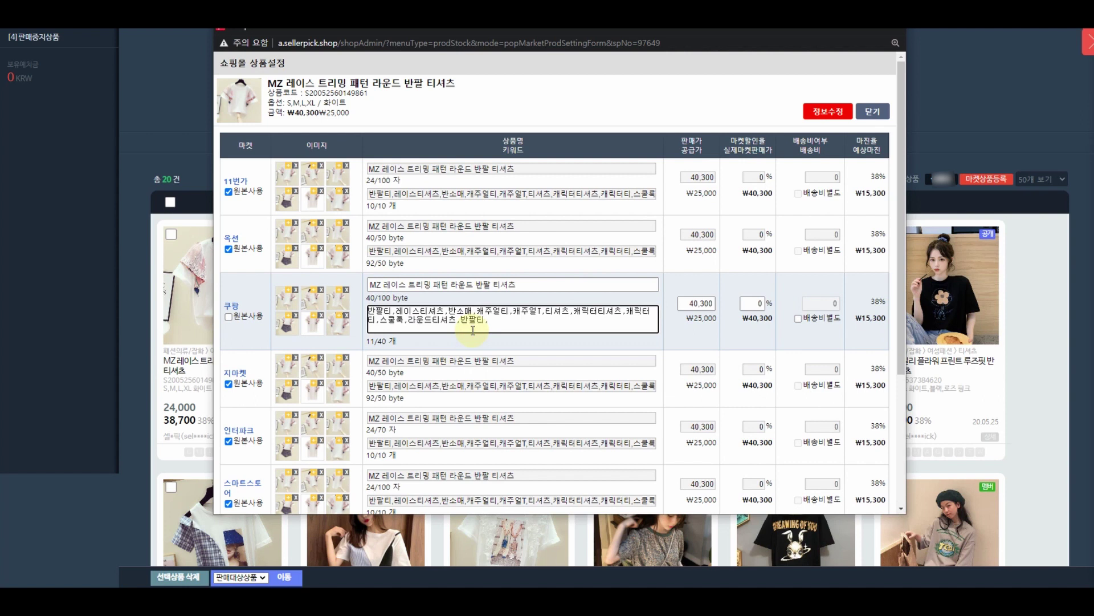
text(름패션)
Step: Remove the MZ prefix from the 쿠팡 product name and append 추가가능 at its end
click(400, 289)
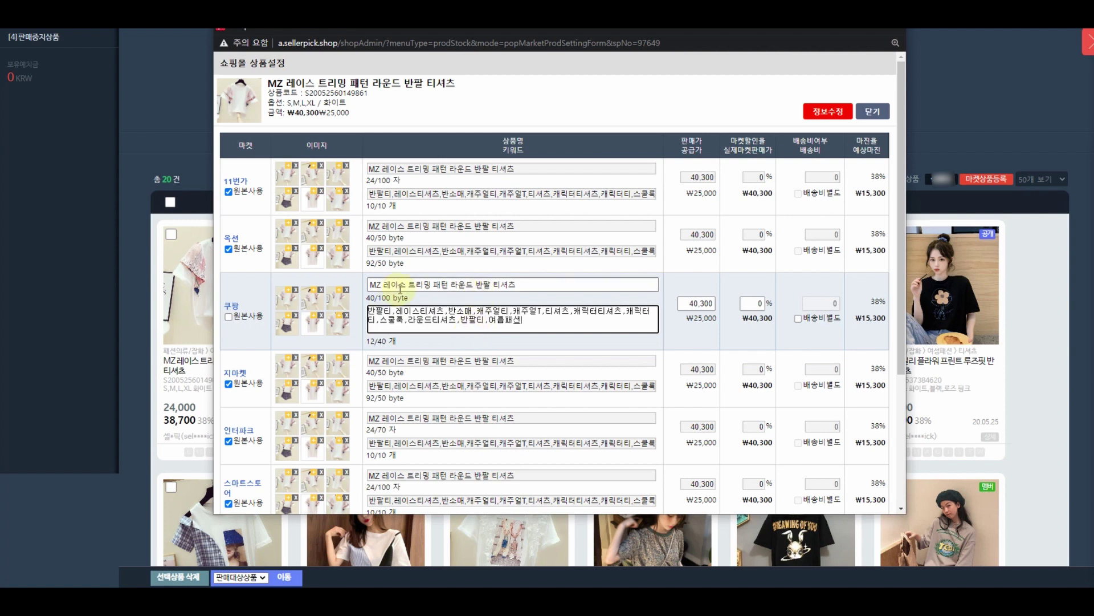
click(385, 283)
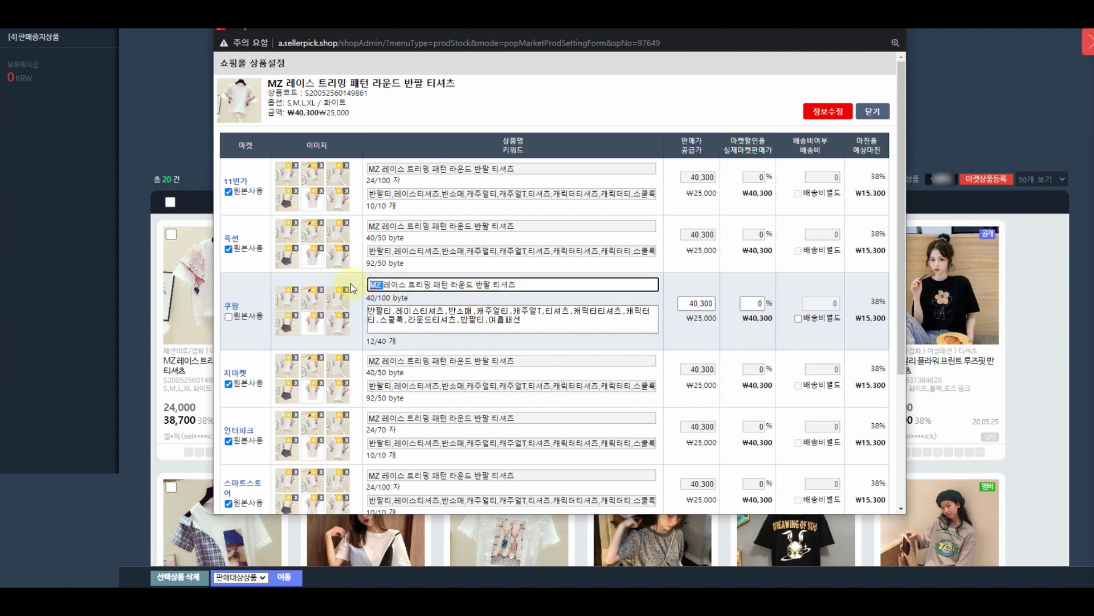
key(BackSpace)
key(BackSpace)
key(BackSpace)
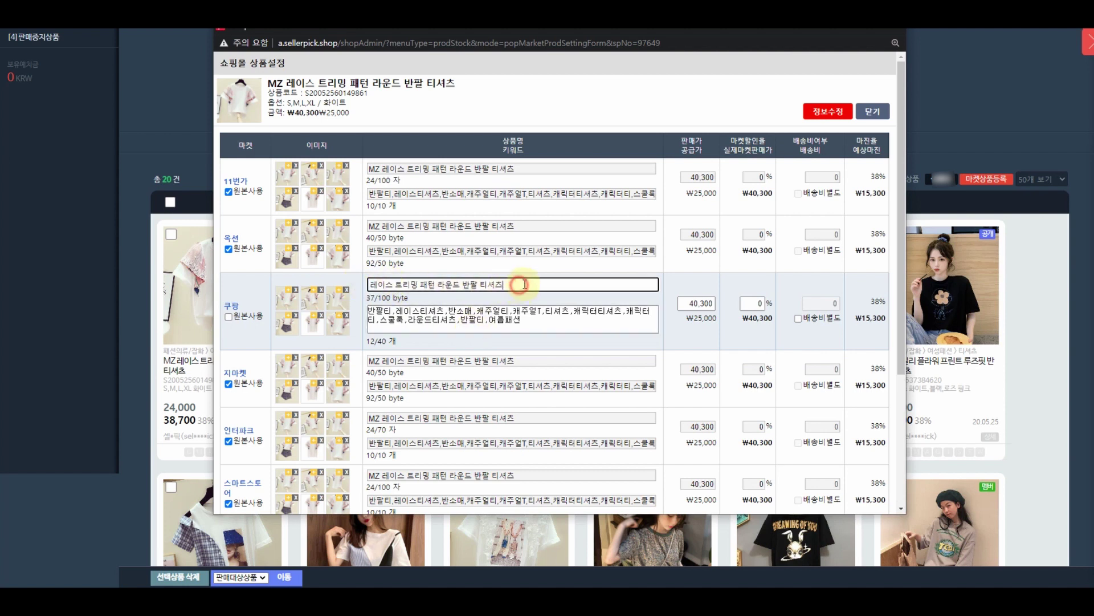
text(추가기능)
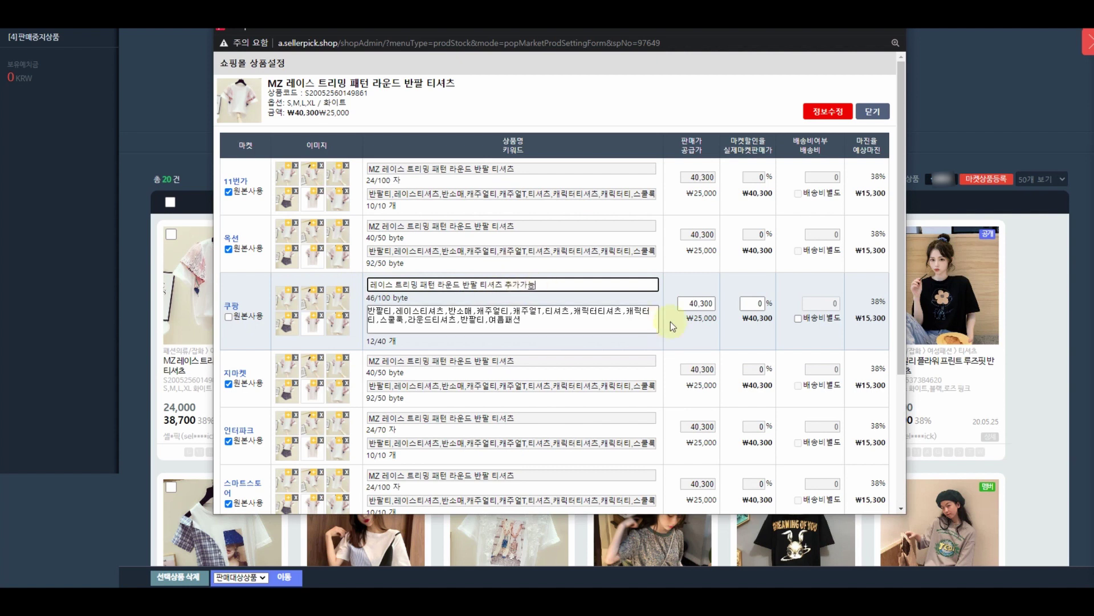
Step: Set the 쿠팡 sale price to 39,900
click(688, 305)
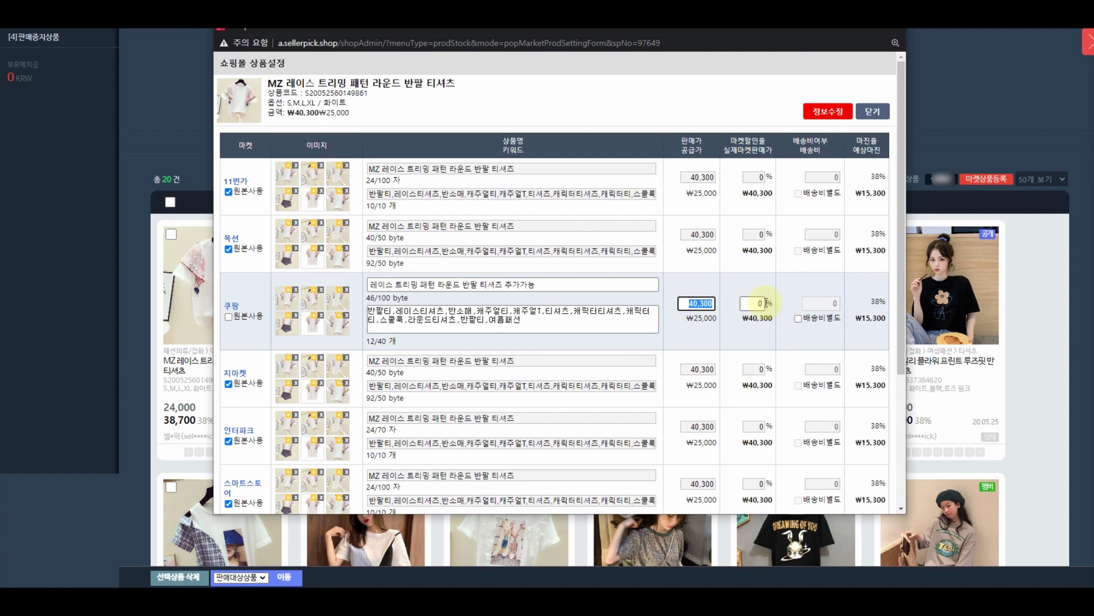
text(399,000)
key(BackSpace)
click(723, 98)
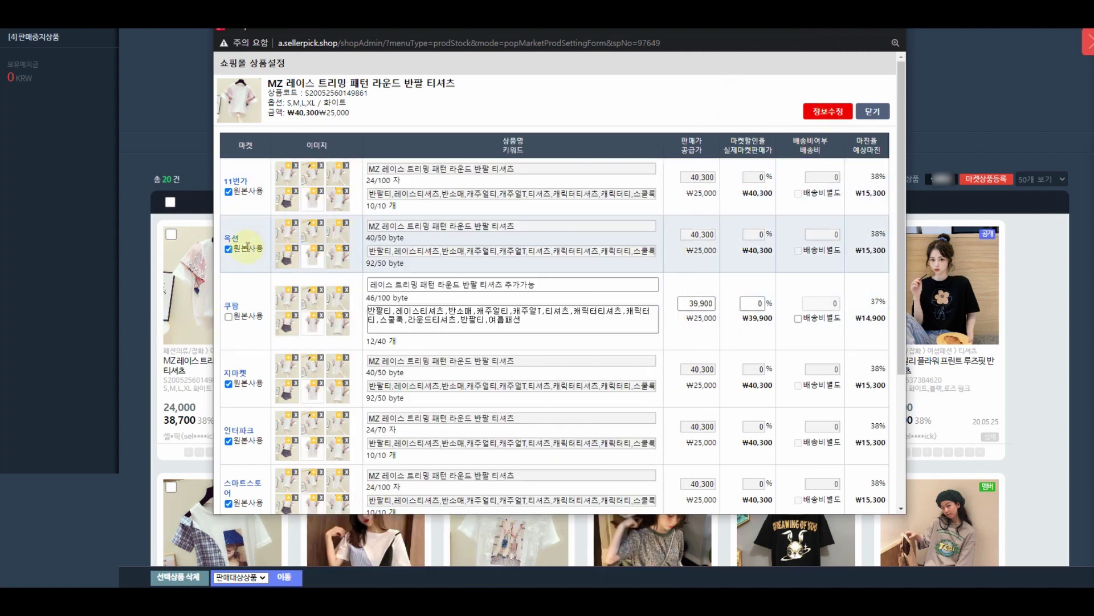
Step: Turn off 원본사용 for 옥션, 11번가, 지마켓 and 인터파크 and try the editable name, keyword and price fields of 11번가
click(228, 249)
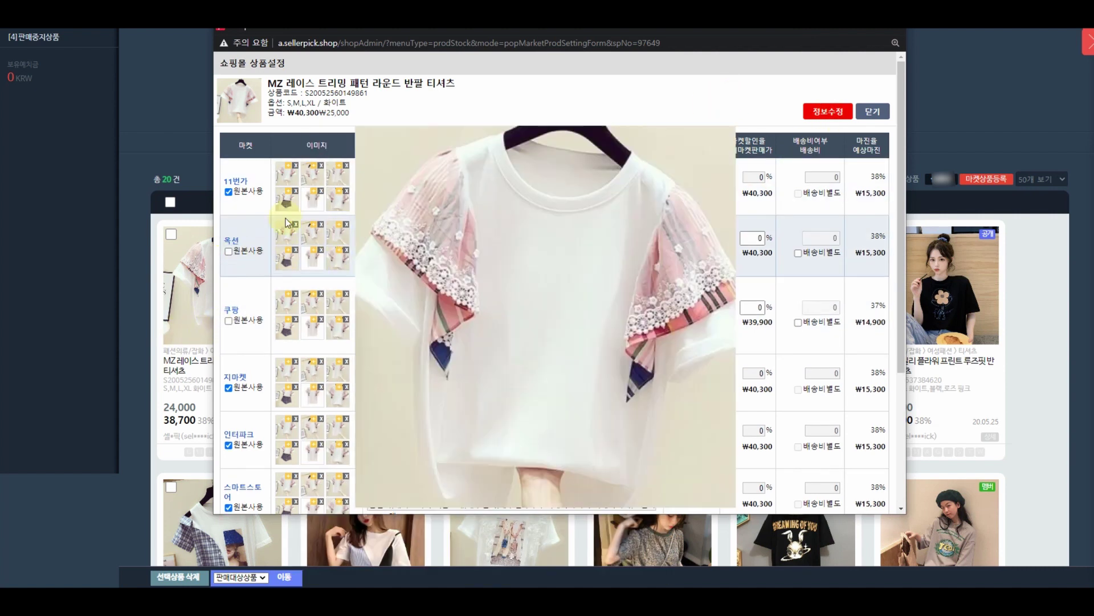
click(229, 192)
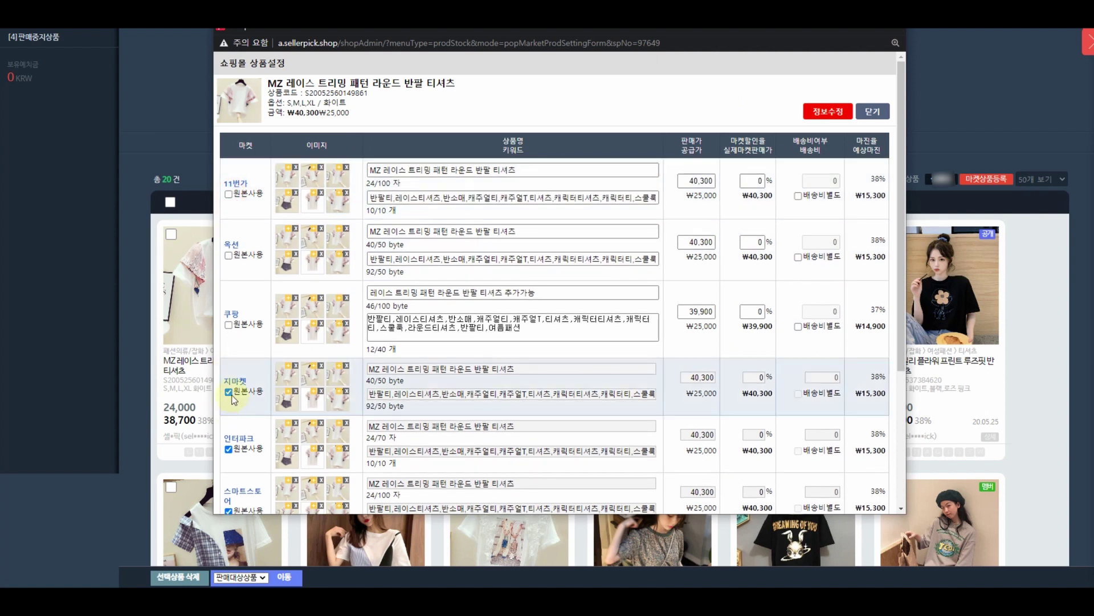
click(228, 389)
click(229, 453)
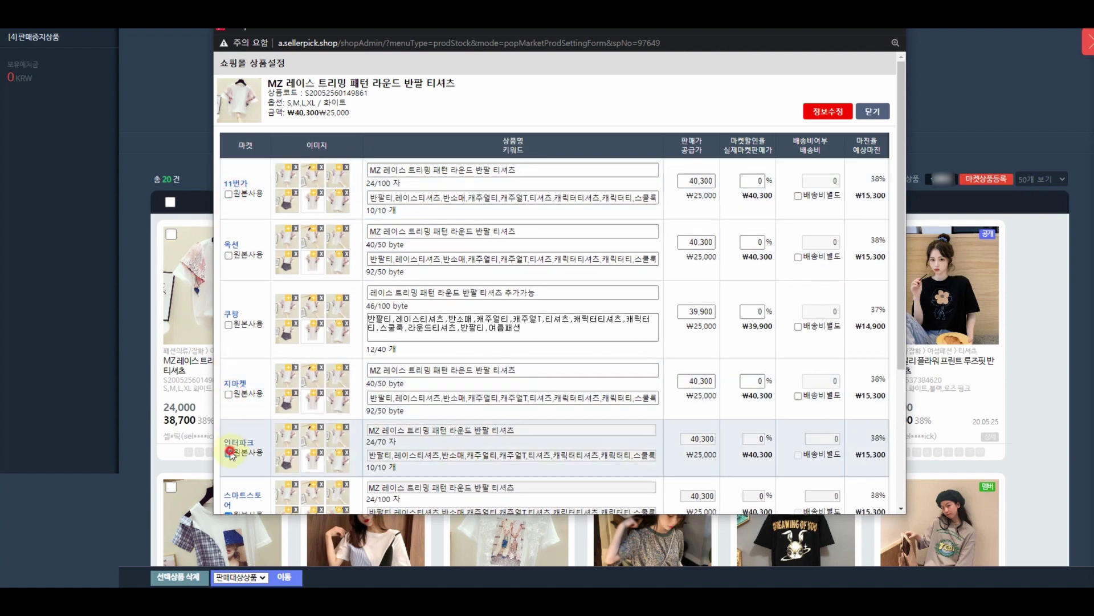
click(432, 169)
click(452, 199)
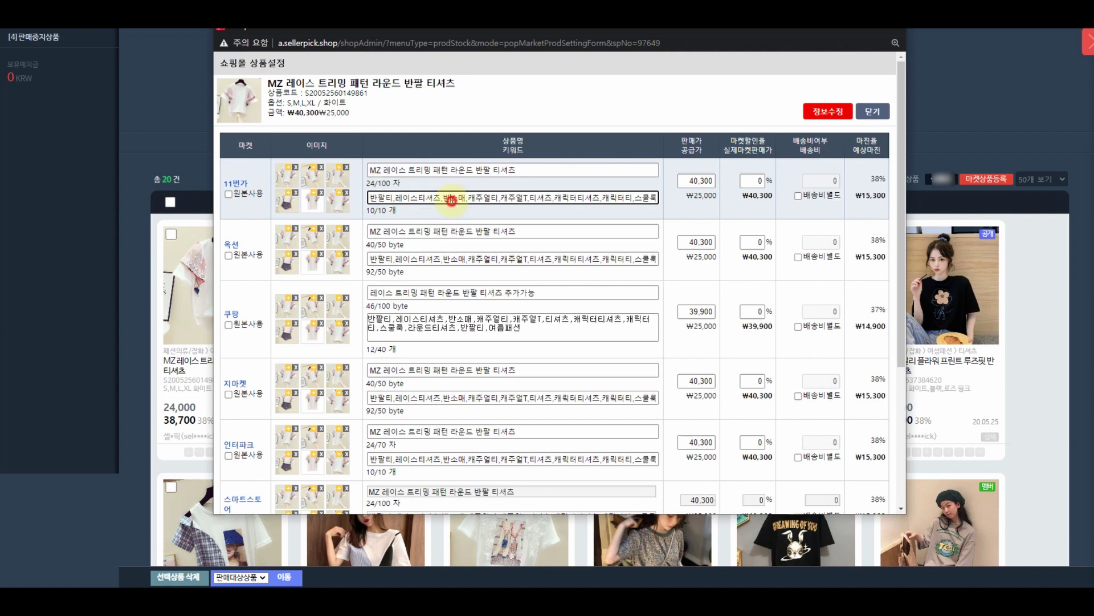
click(696, 181)
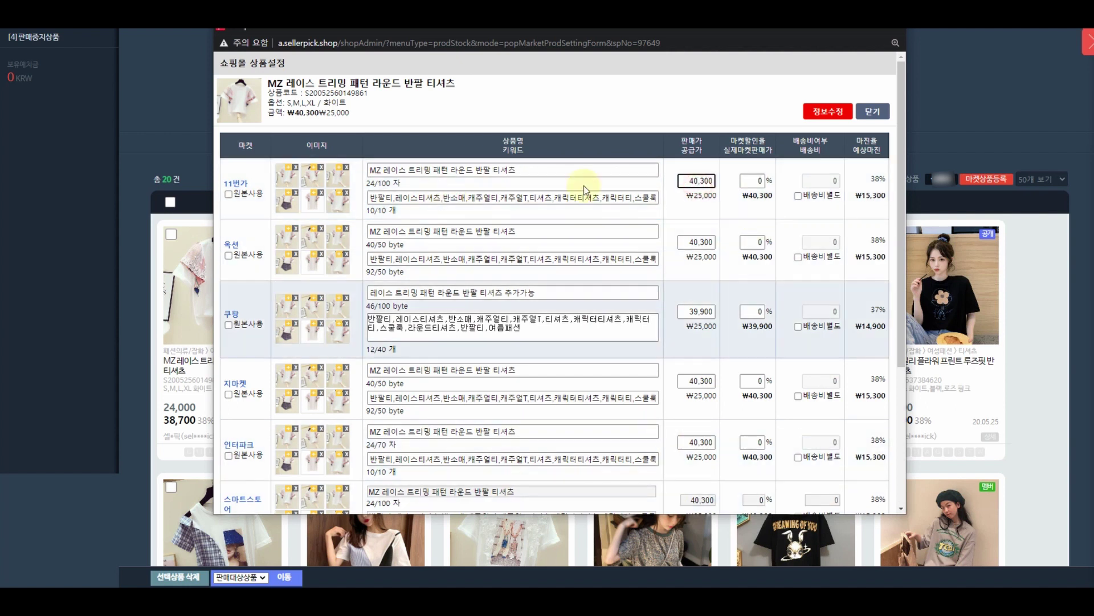
Step: Turn 원본사용 back on for 11번가, 옥션, 지마켓 and 인터파크
click(228, 194)
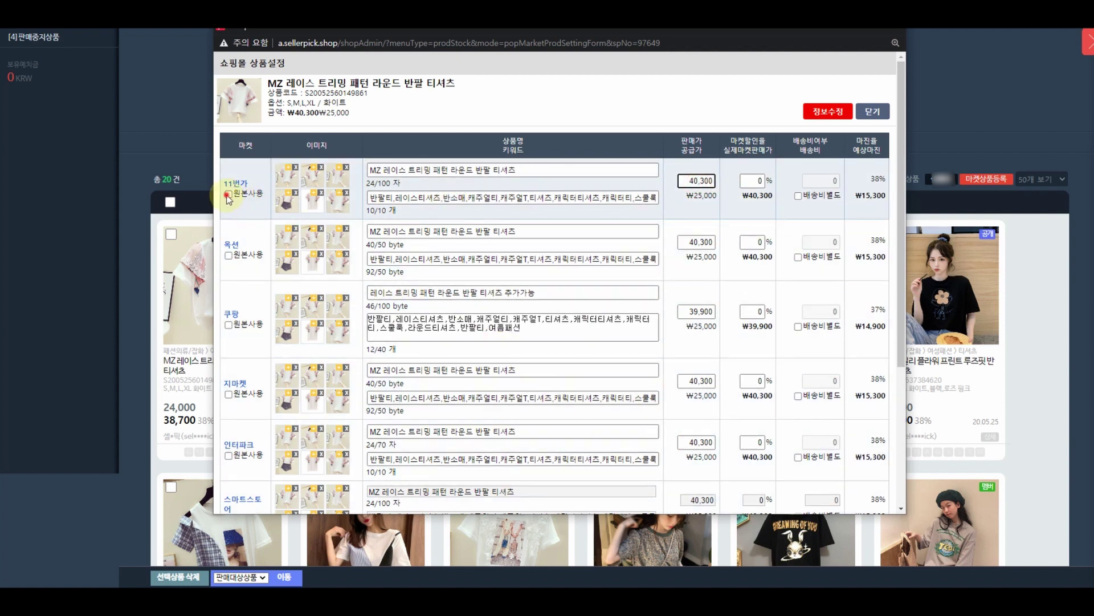
click(228, 249)
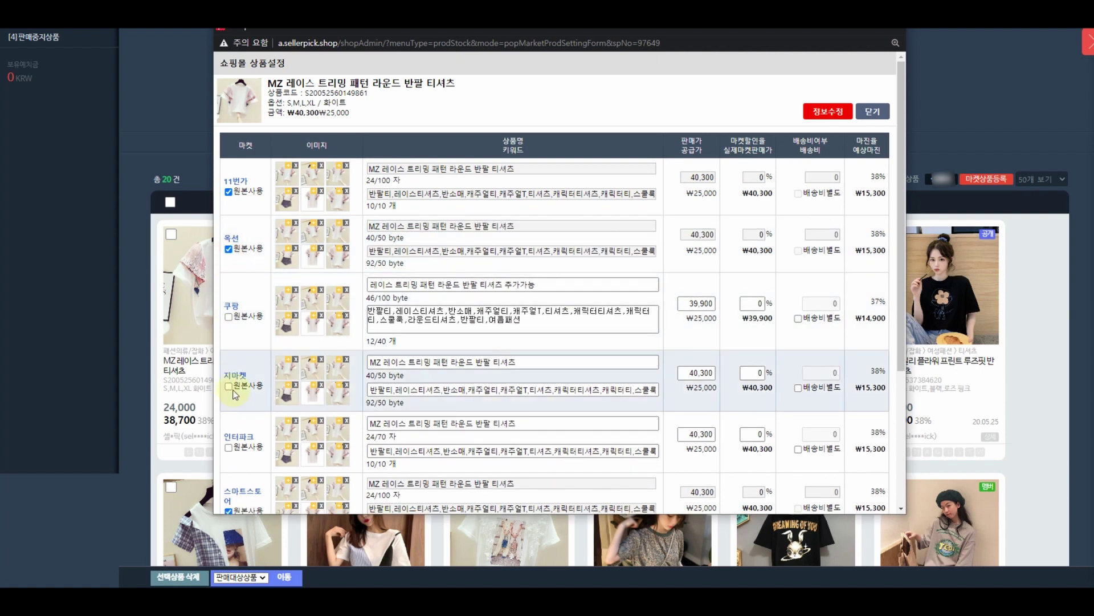
click(229, 386)
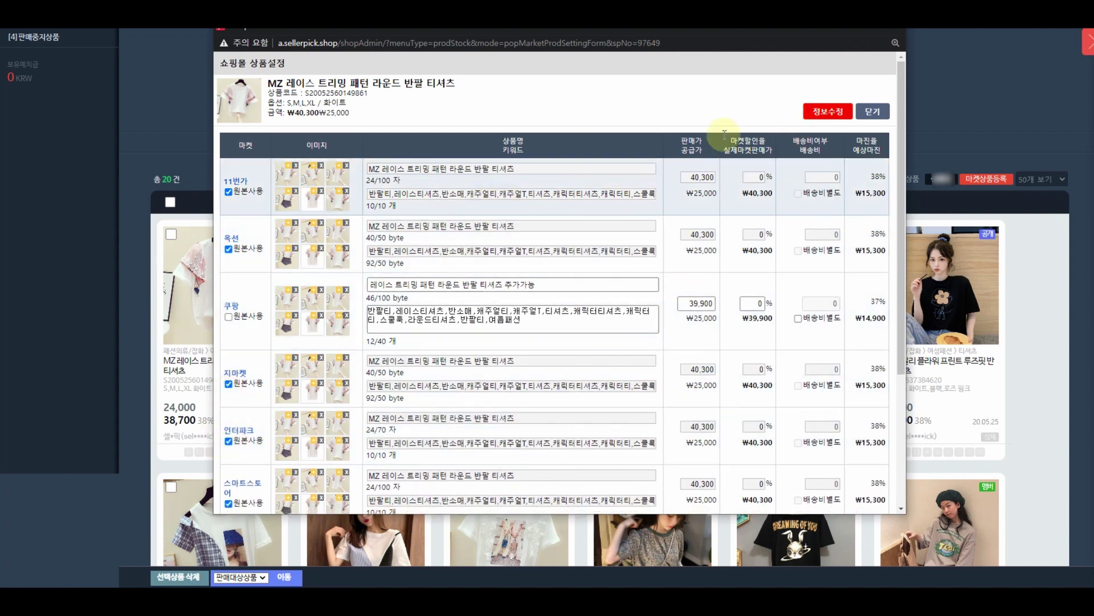
Step: Save the edited market settings of the product and close the 쇼핑몰 상품설정 window
click(831, 114)
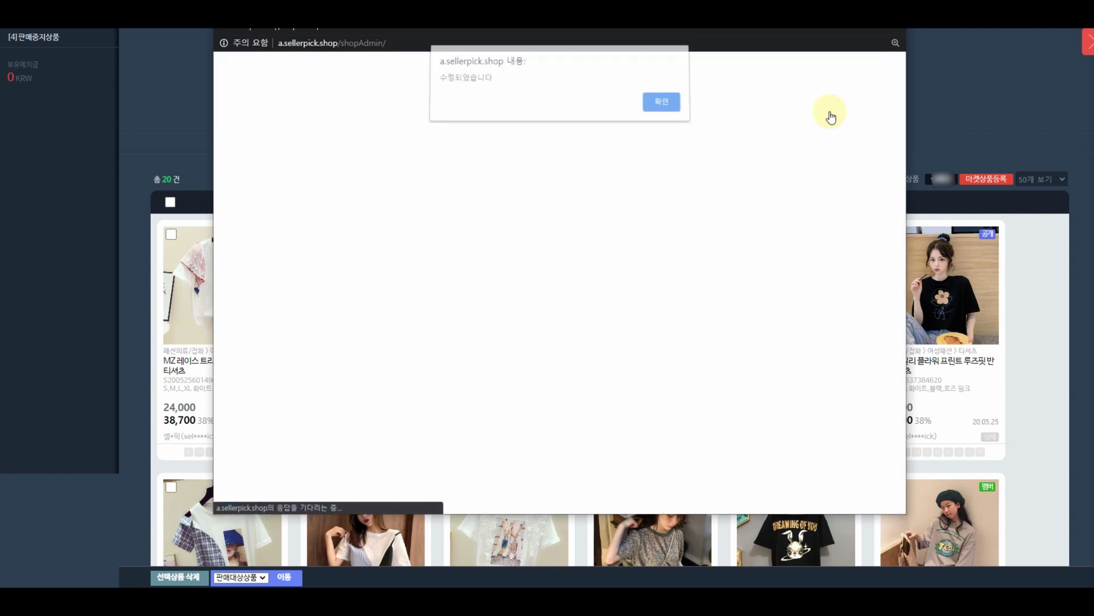
click(671, 105)
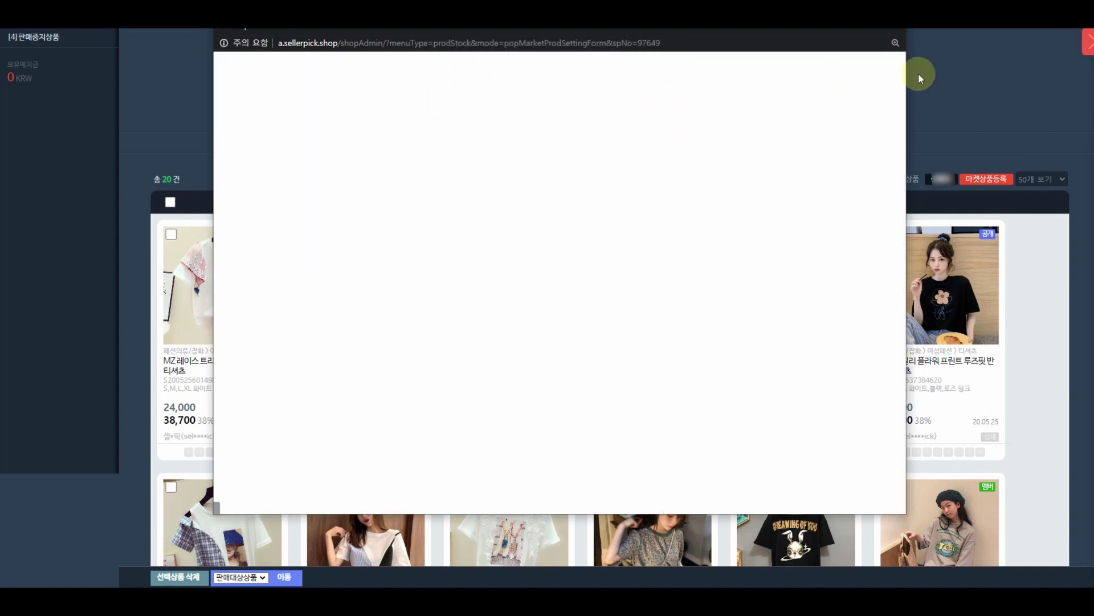
click(933, 51)
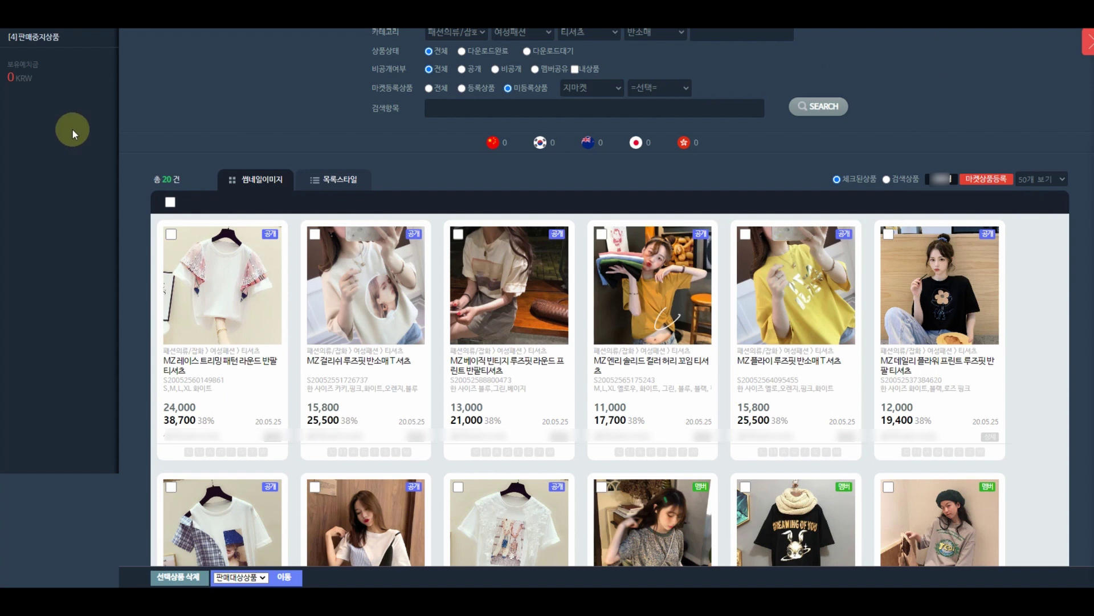
Step: Check the market badges under the first product and reload the product list with the 마켓등록상품 filter at 전체
scroll(71, 128, up, 2)
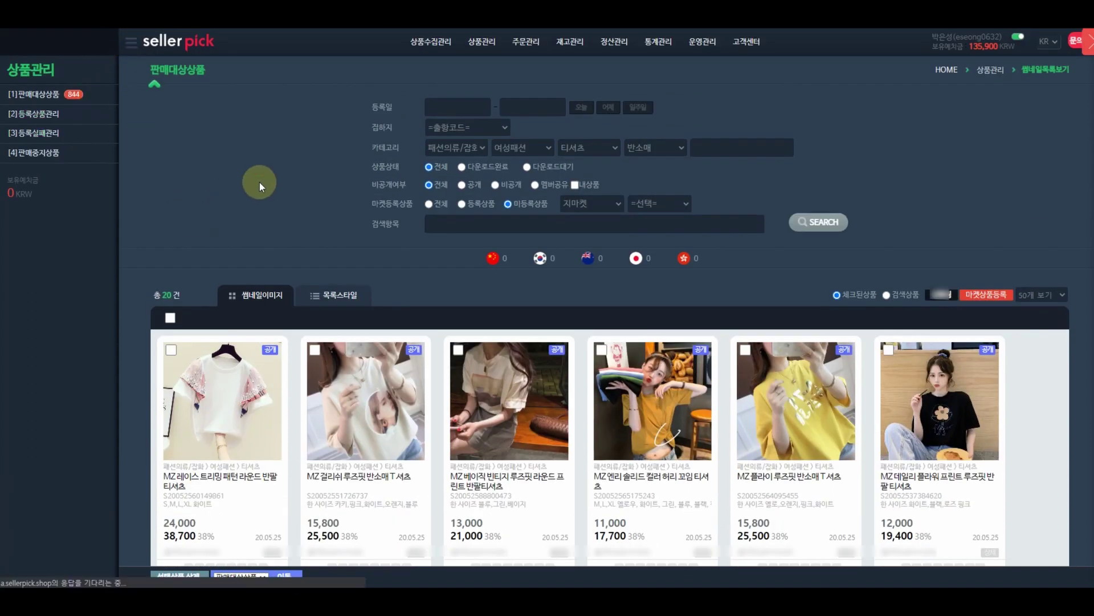
scroll(60, 255, down, 4)
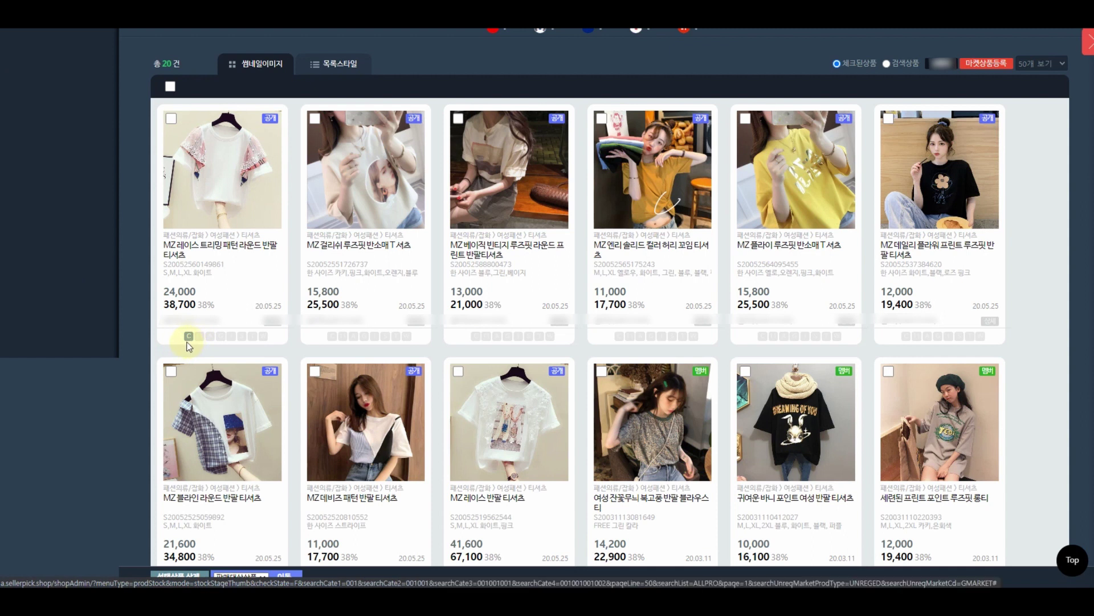
key(F5)
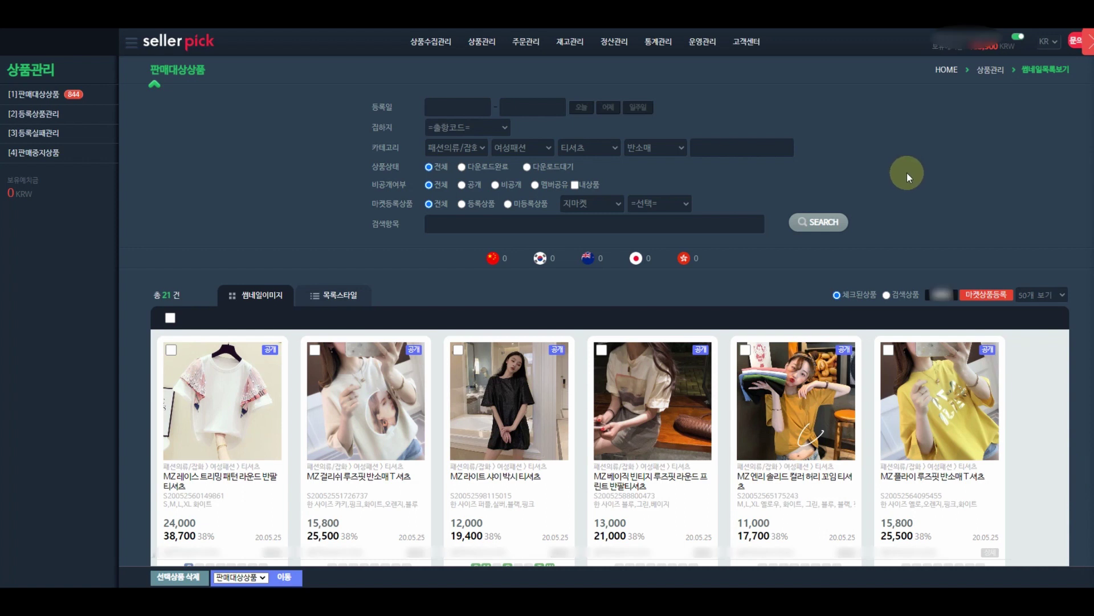
Step: Select the MZ 걸리쉬 루즈핏 반소매 T셔츠 and open the 쇼핑몰 아이디 선택 window for its market registration
mouse_move(359, 357)
click(314, 349)
click(979, 296)
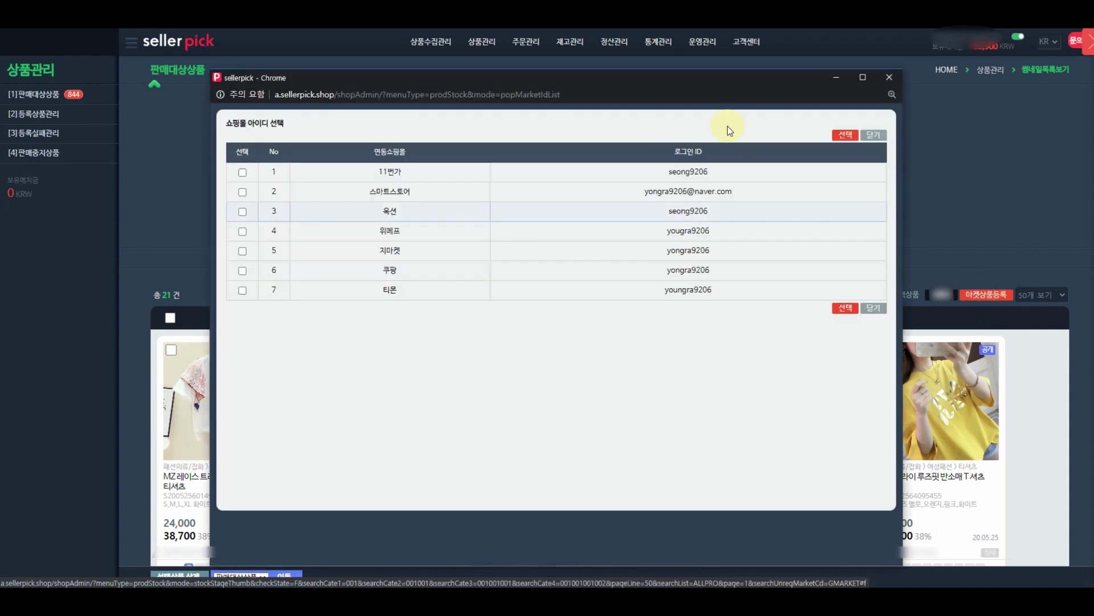
drag(652, 85, 650, 67)
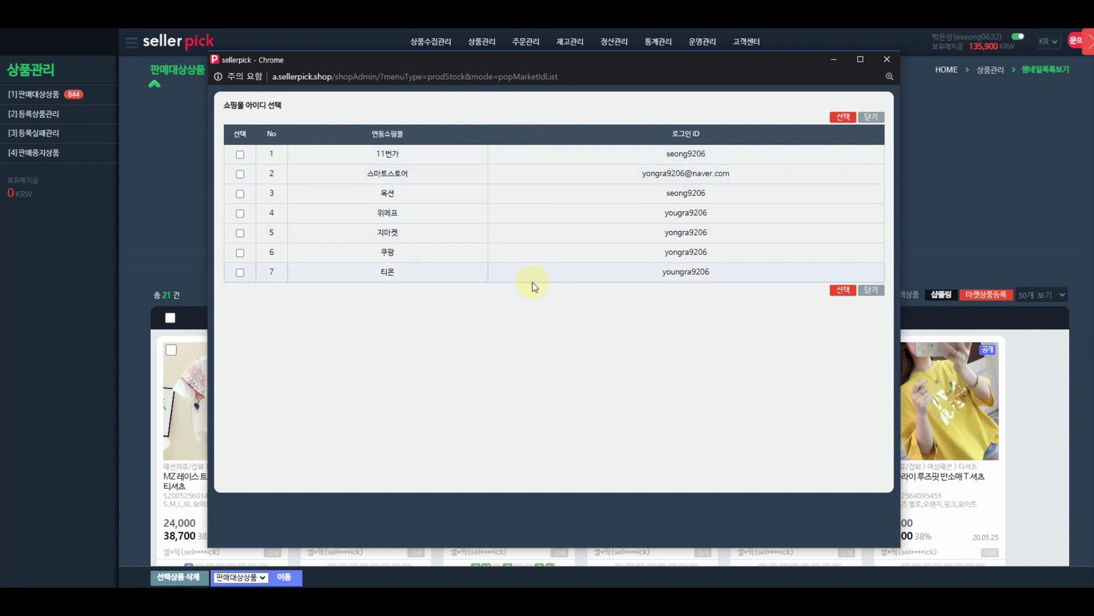
Step: Choose 11번가, 쿠팡, 티몬, 위메프 and 지마켓 as the shops for the registration
click(433, 156)
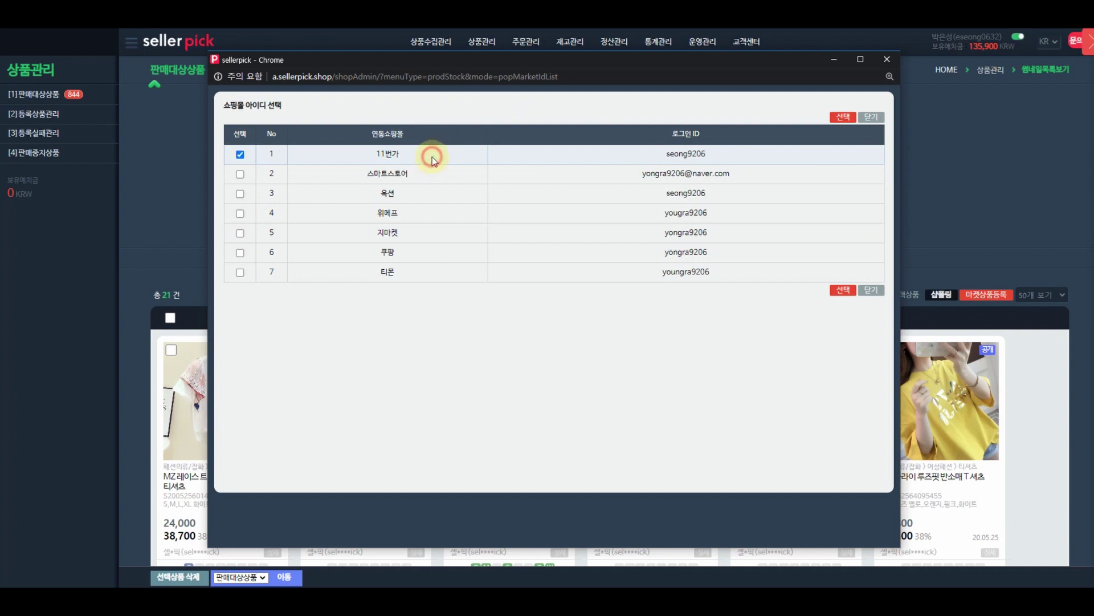
click(411, 251)
click(411, 274)
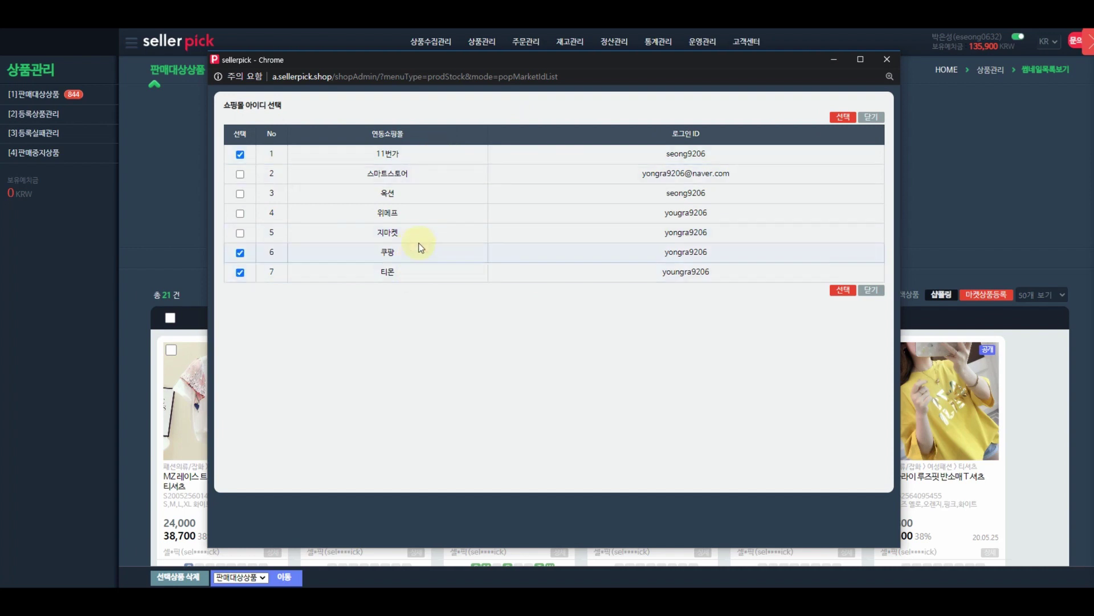
click(418, 214)
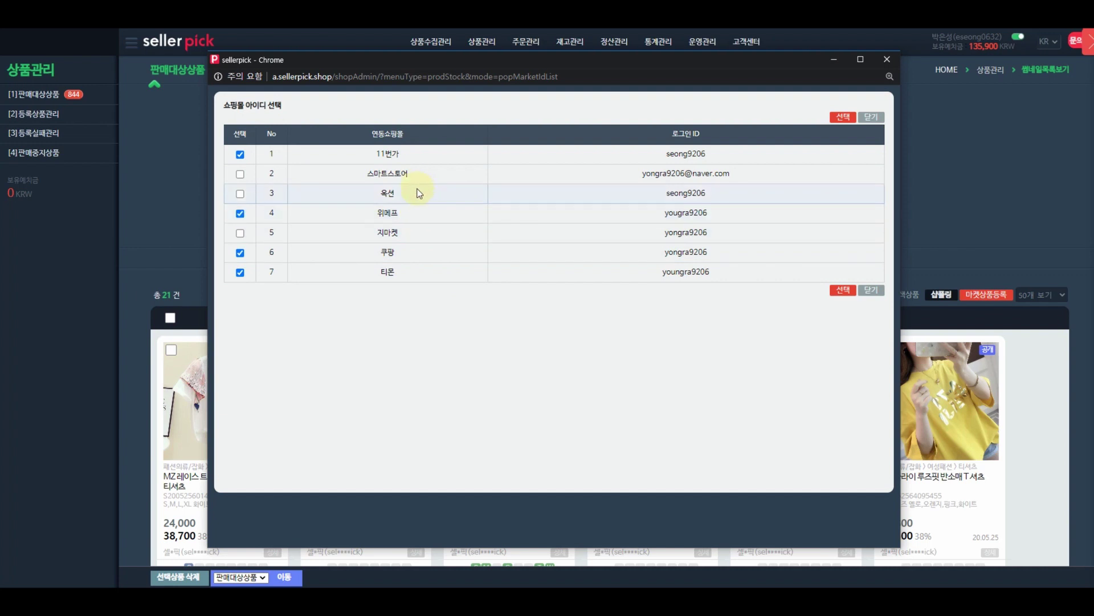
click(415, 233)
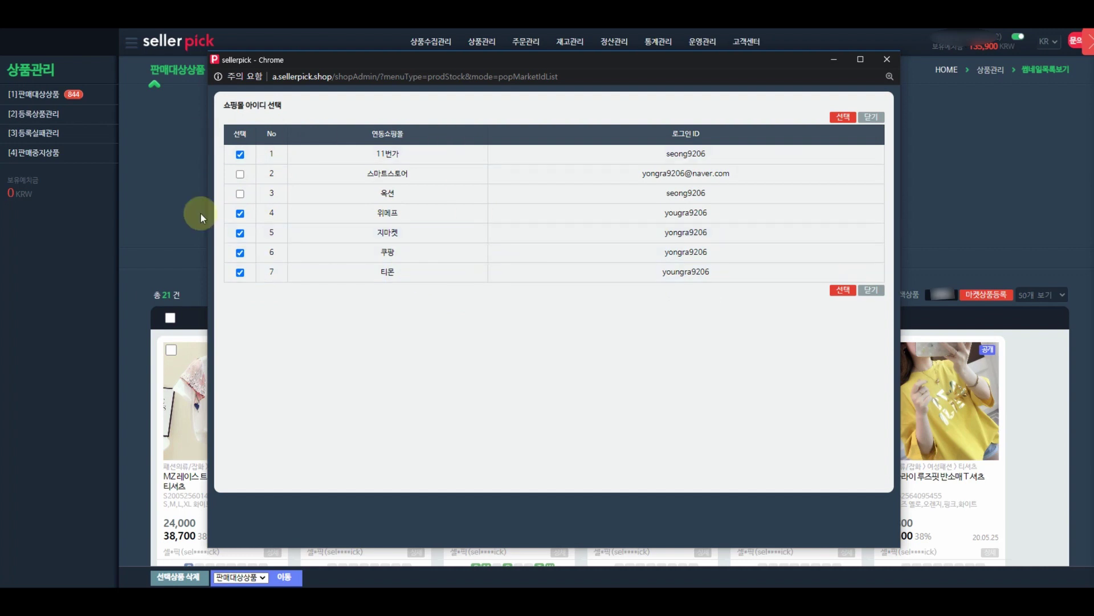
Step: Try including 스마트스토어 and 옥션 in the shop selection, and deselect both again
click(240, 175)
click(240, 194)
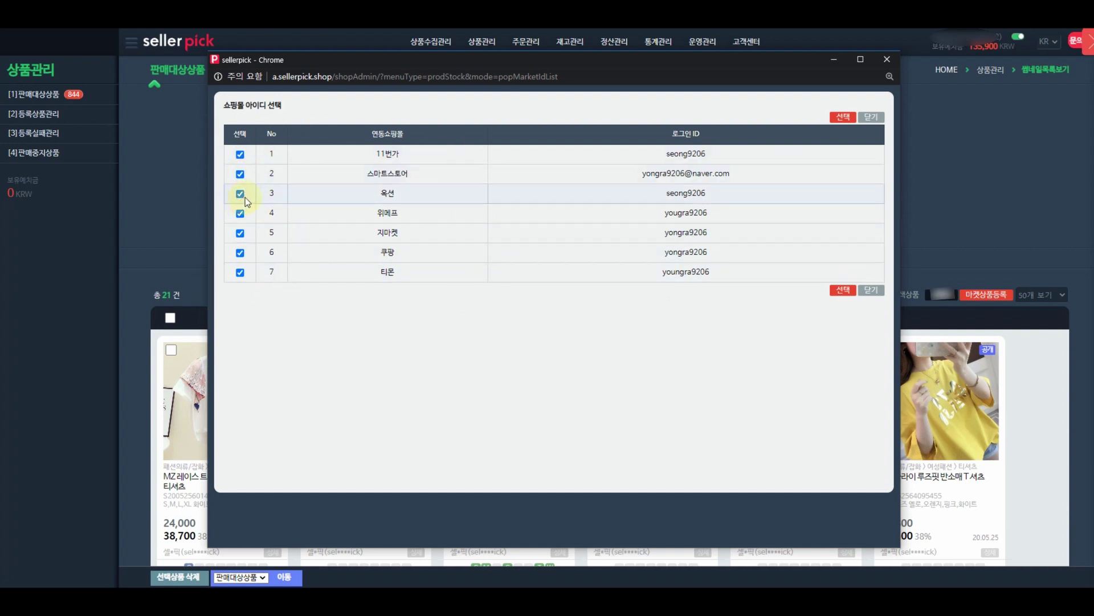
click(240, 193)
click(240, 175)
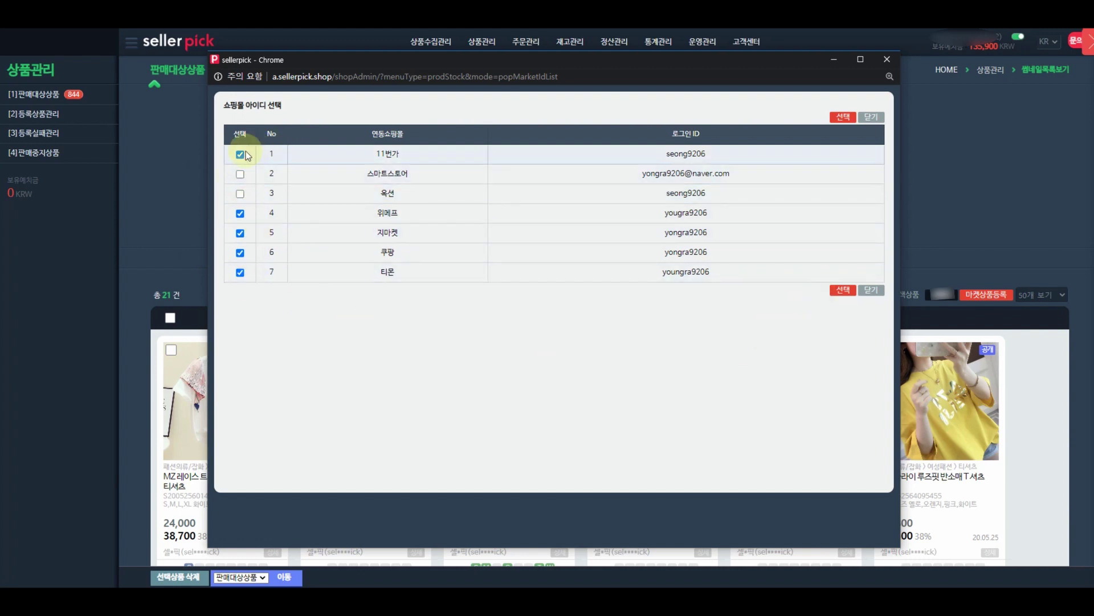
Step: Confirm the chosen shops to open their basic information and category settings
click(842, 296)
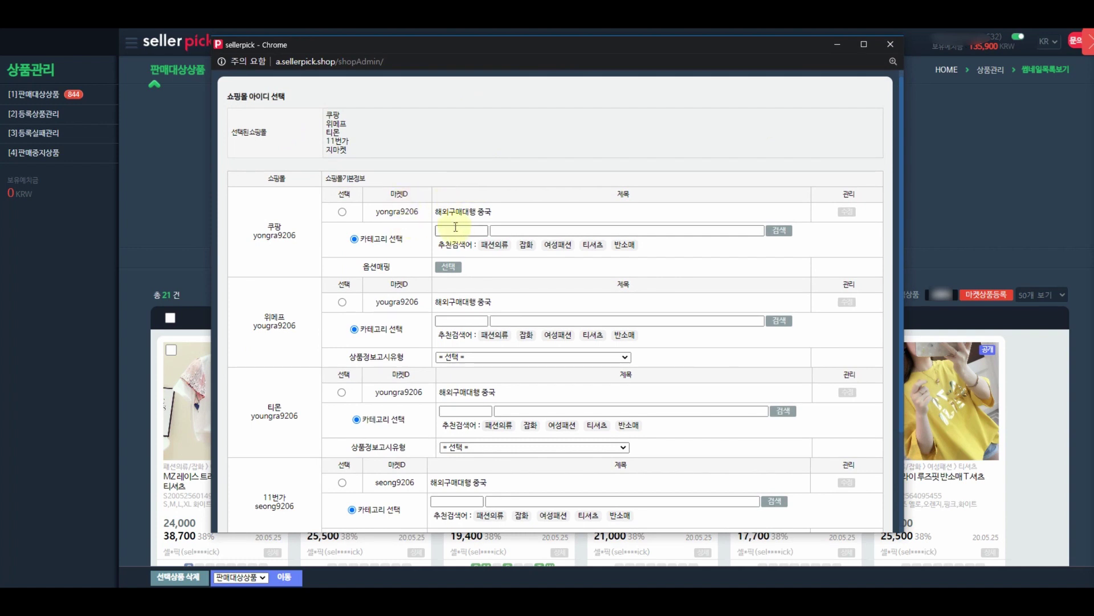
drag(354, 153, 330, 113)
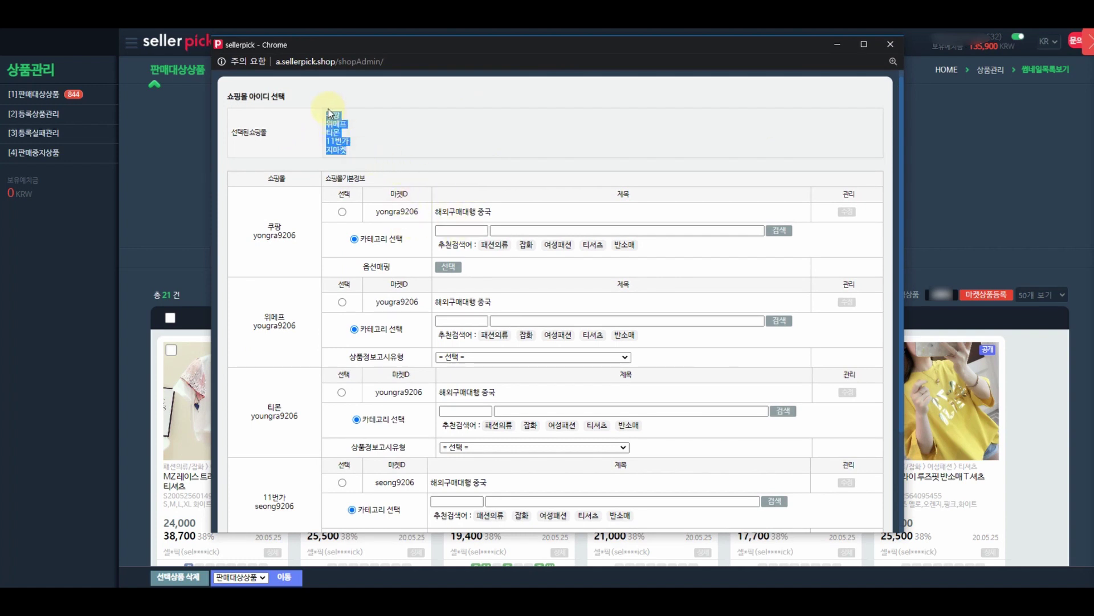
click(396, 153)
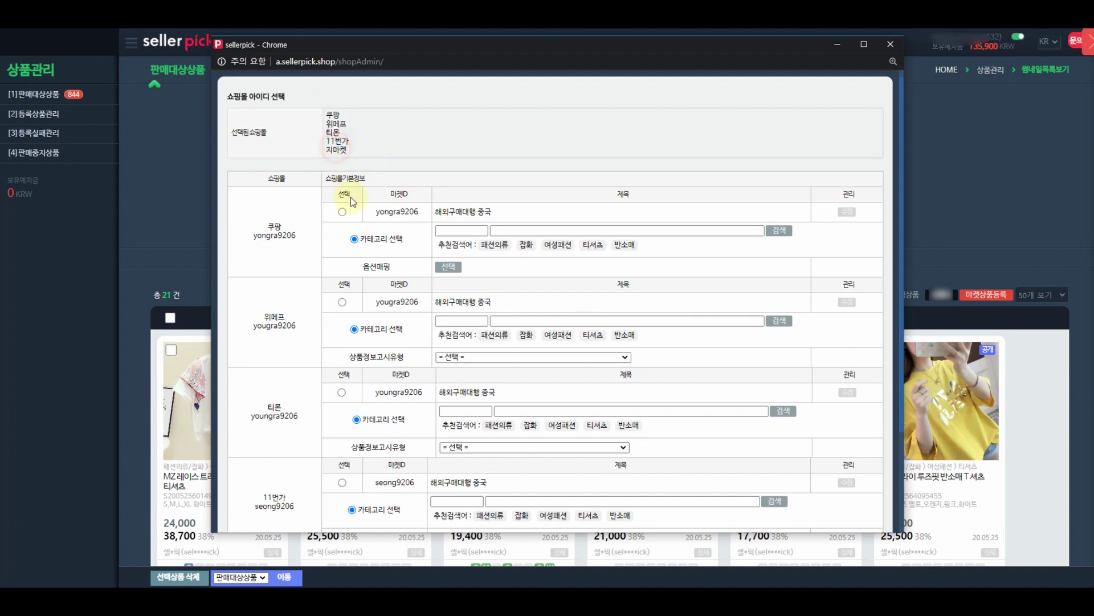
drag(496, 392, 442, 393)
click(495, 210)
Step: Select the 해외구매대행 중국 basic information entry for 쿠팡, 위메프, 티몬, 11번가 and 지마켓
click(343, 212)
click(341, 302)
click(342, 392)
scroll(388, 384, down, 2)
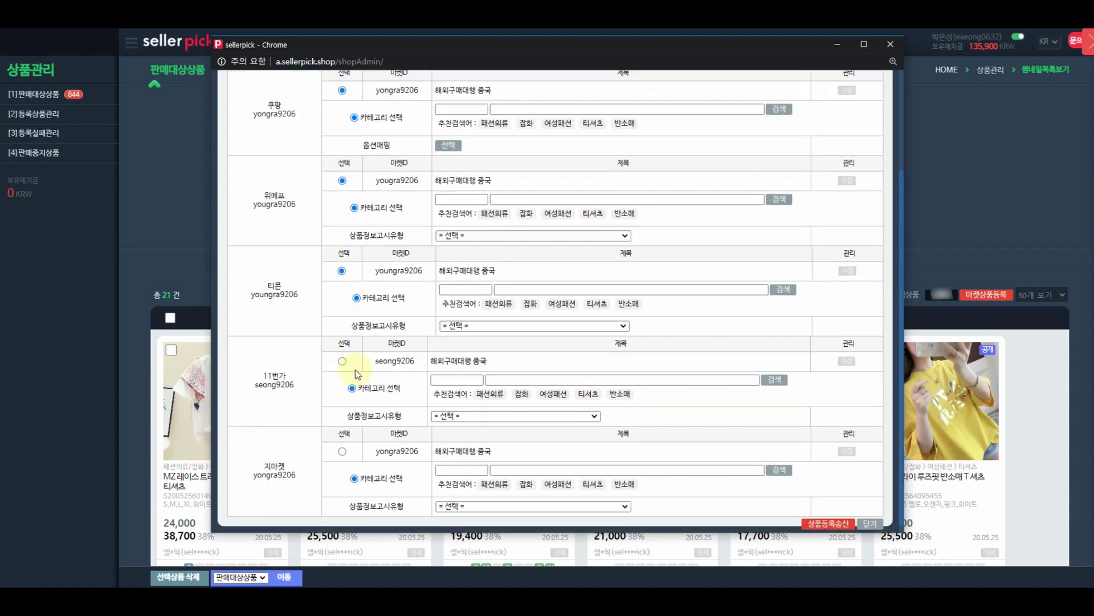
click(342, 361)
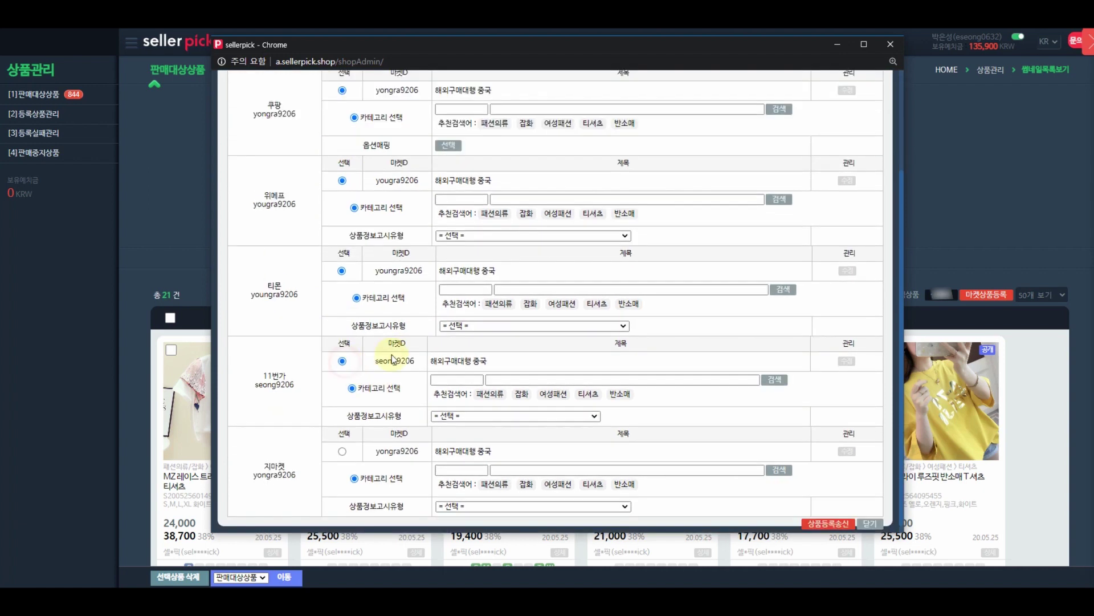
click(342, 453)
scroll(386, 395, up, 2)
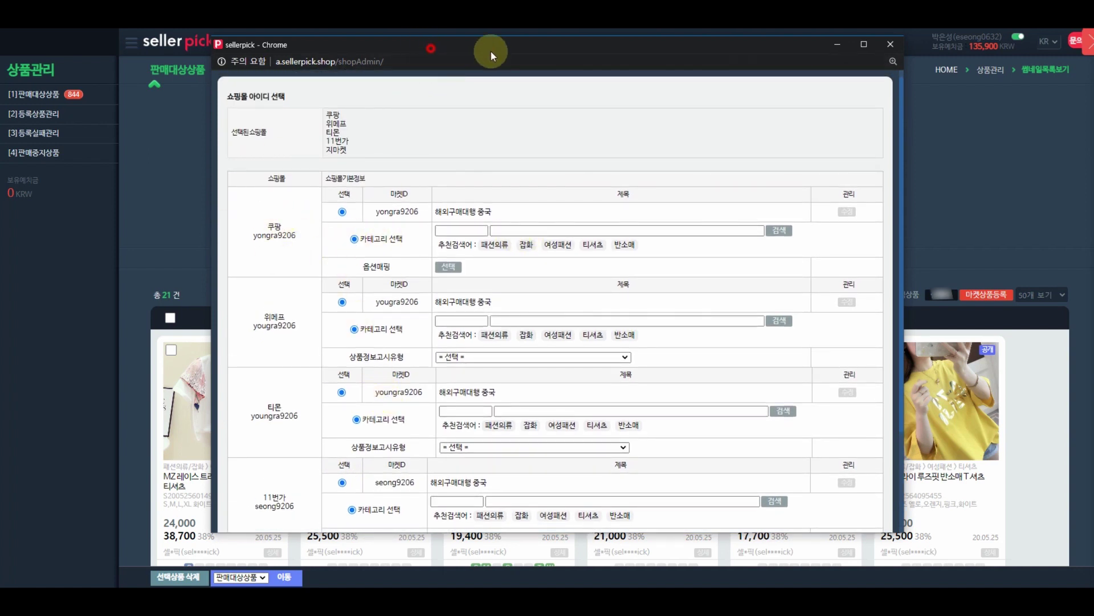
Step: Search the 쿠팡 categories for 티셔츠 and move the windows so the product and category list can be seen
drag(490, 51, 624, 46)
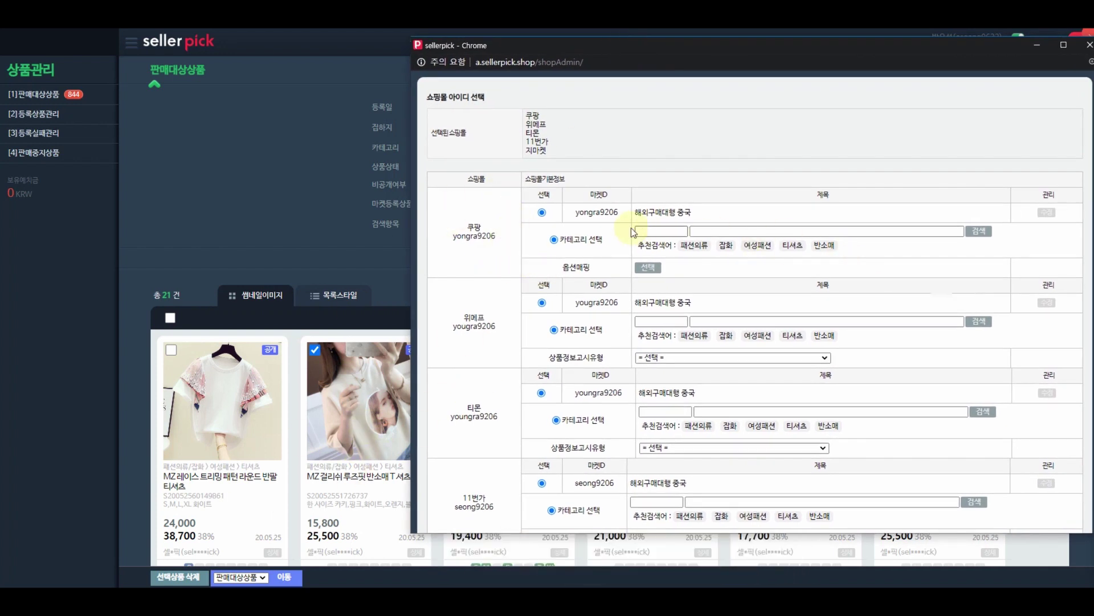
click(705, 229)
click(716, 229)
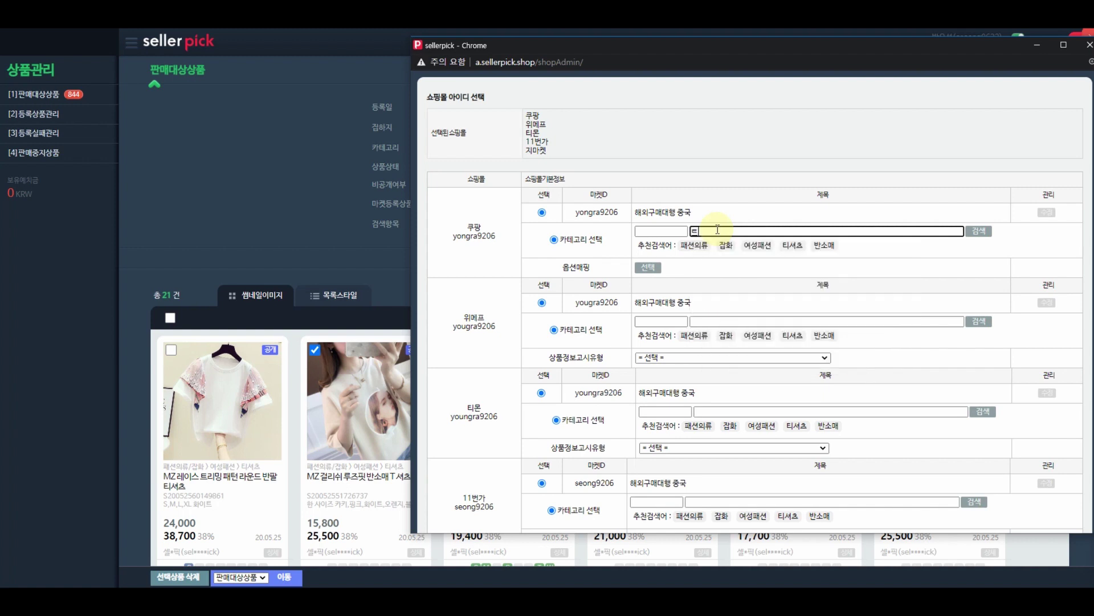
text(티셔츠)
click(986, 235)
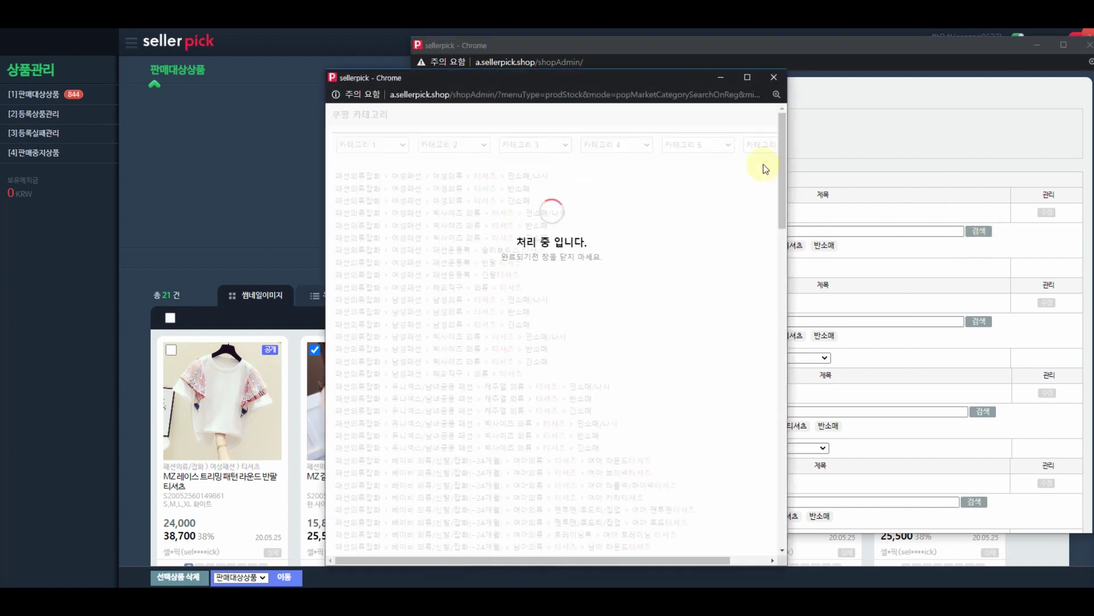
drag(624, 83, 639, 59)
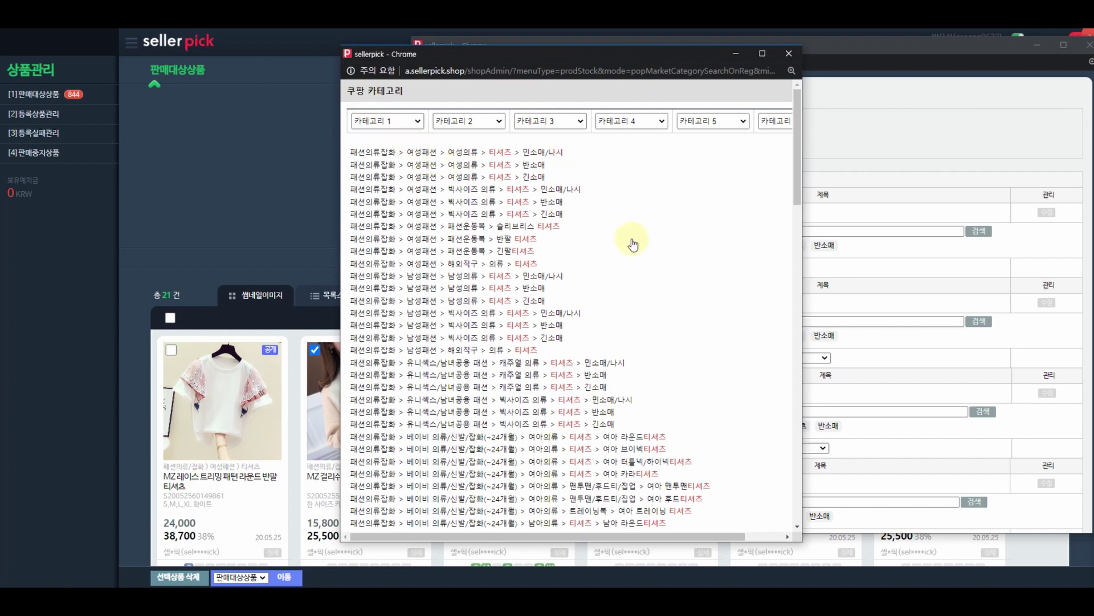
Step: Set the 쿠팡 category to 패션의류잡화 > 여성패션 > 여성의류 > 티셔츠 > 반소매
scroll(632, 244, down, 18)
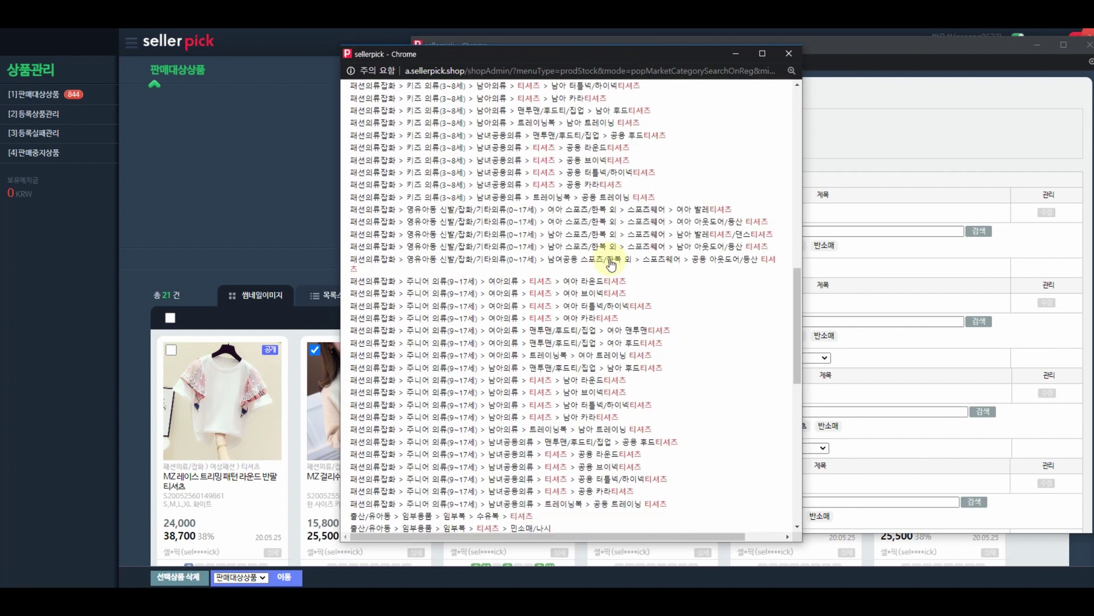
scroll(611, 263, down, 5)
scroll(607, 259, up, 15)
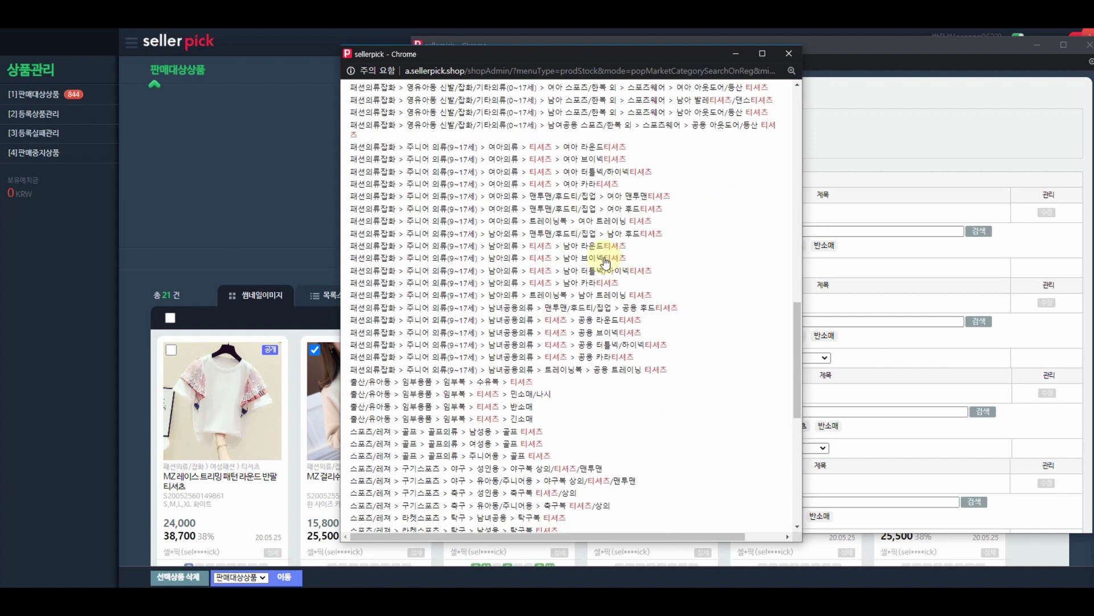
scroll(605, 257, up, 8)
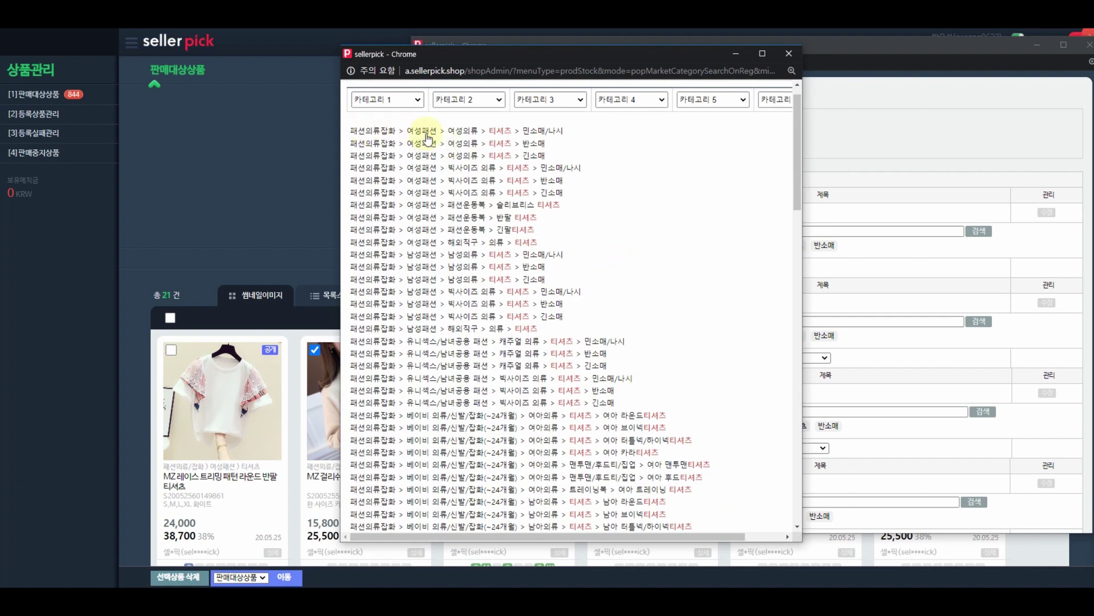
click(510, 144)
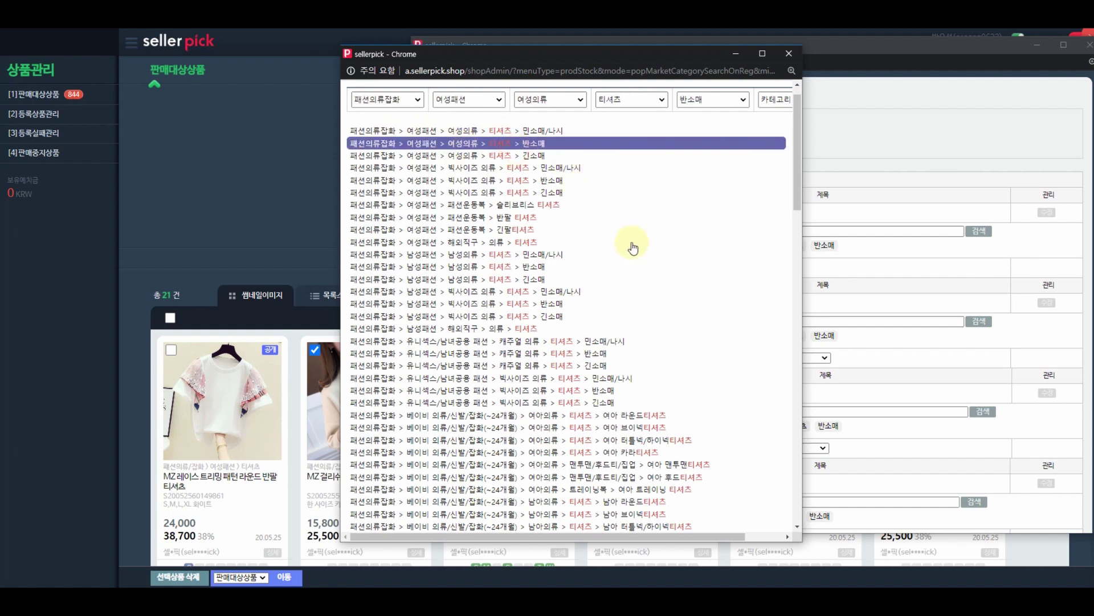
scroll(632, 247, down, 15)
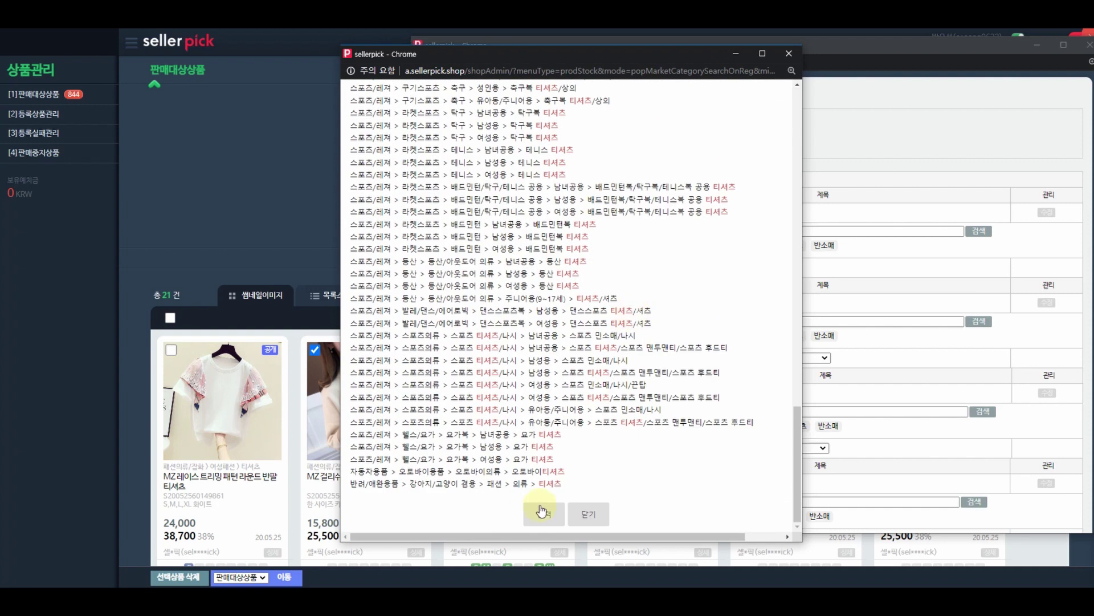
click(542, 511)
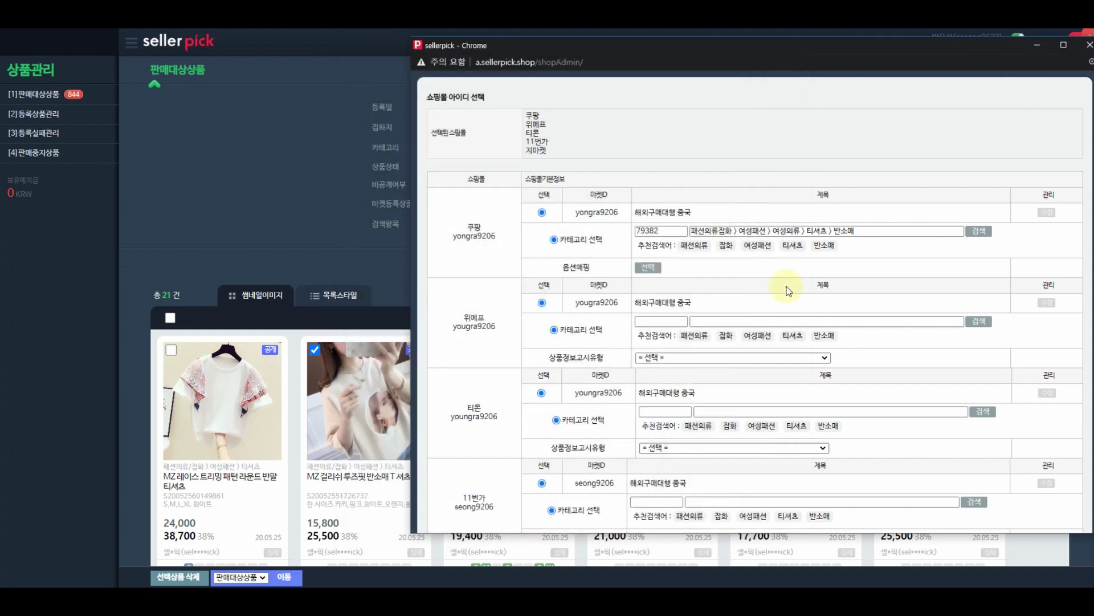
Step: Try the recommended search word 티셔츠 for the 쿠팡 category and close the category list without choosing another one
click(859, 230)
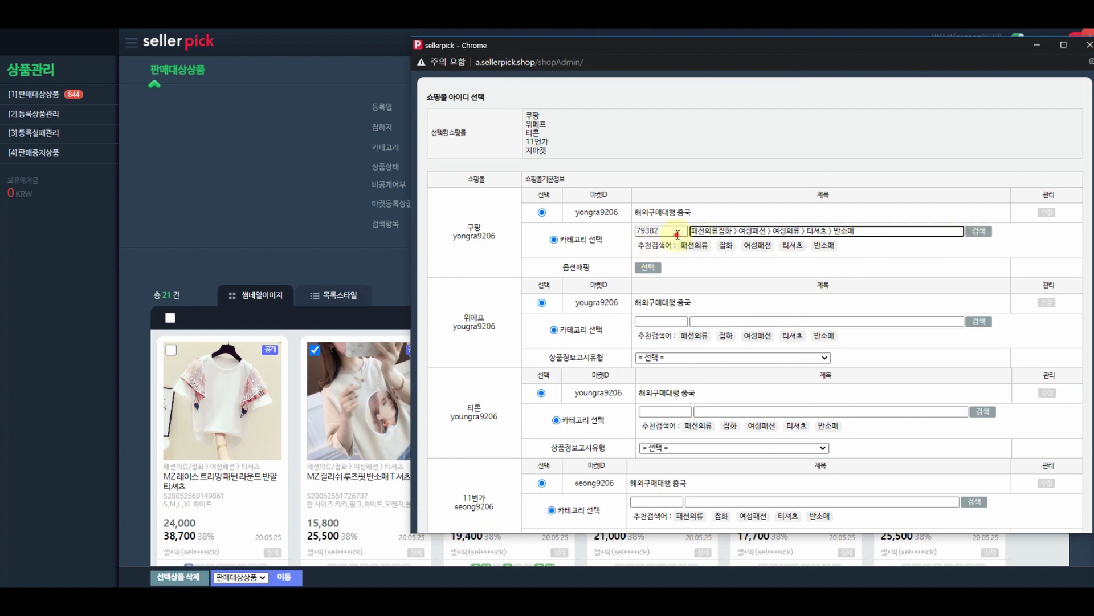
click(647, 267)
click(773, 77)
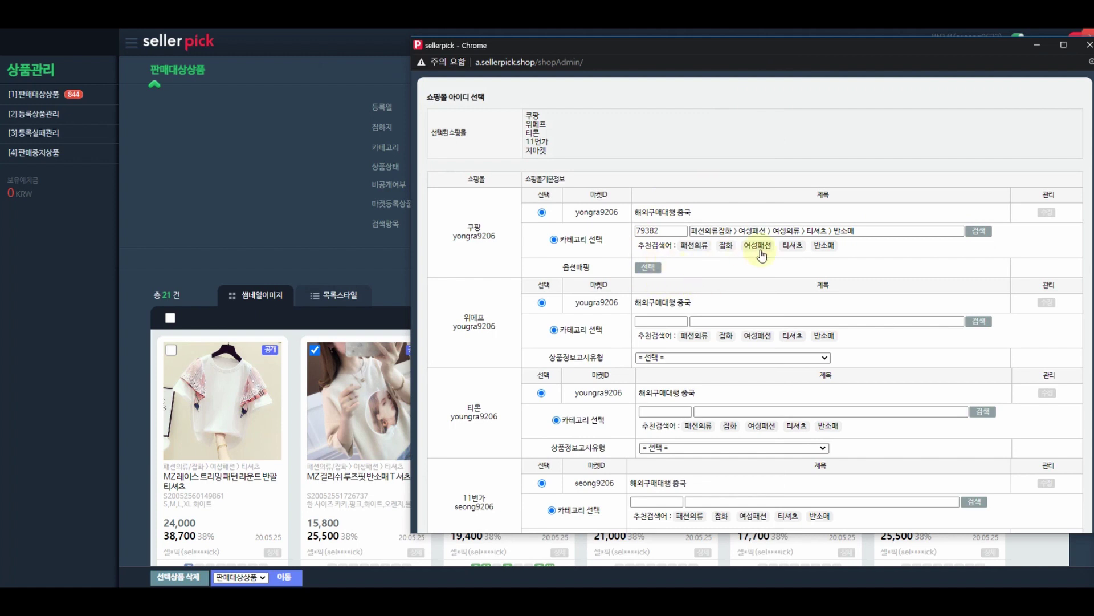
click(639, 248)
drag(638, 247, 666, 245)
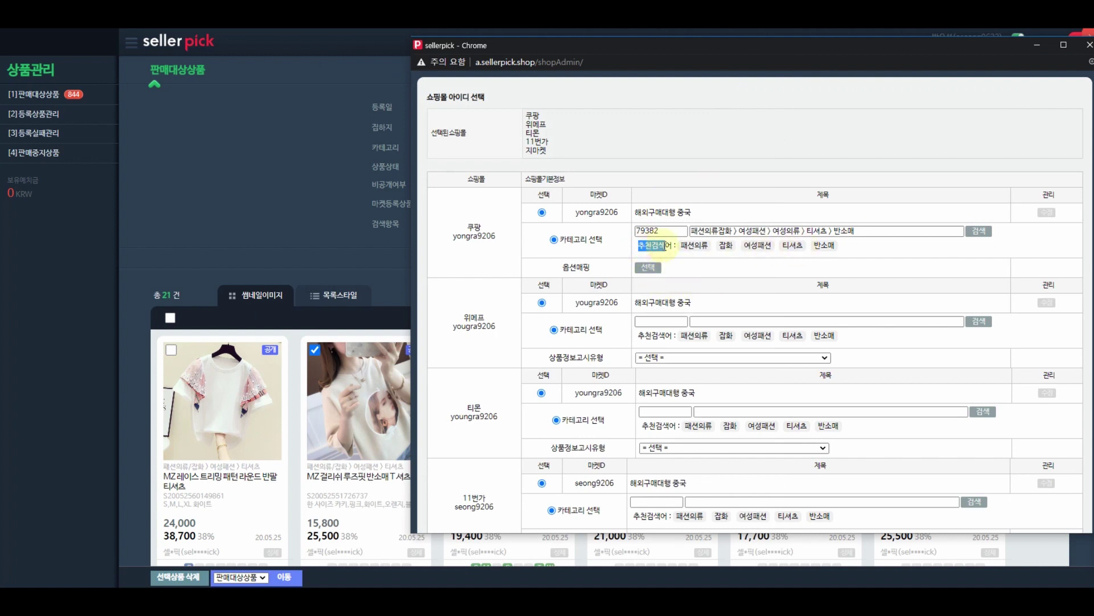
click(787, 250)
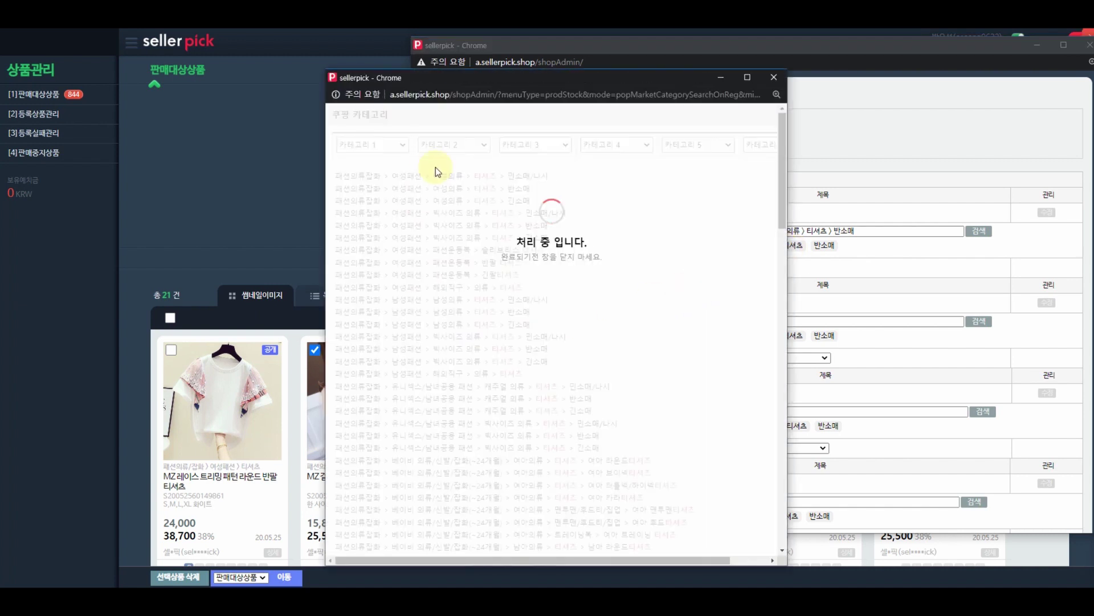
click(773, 78)
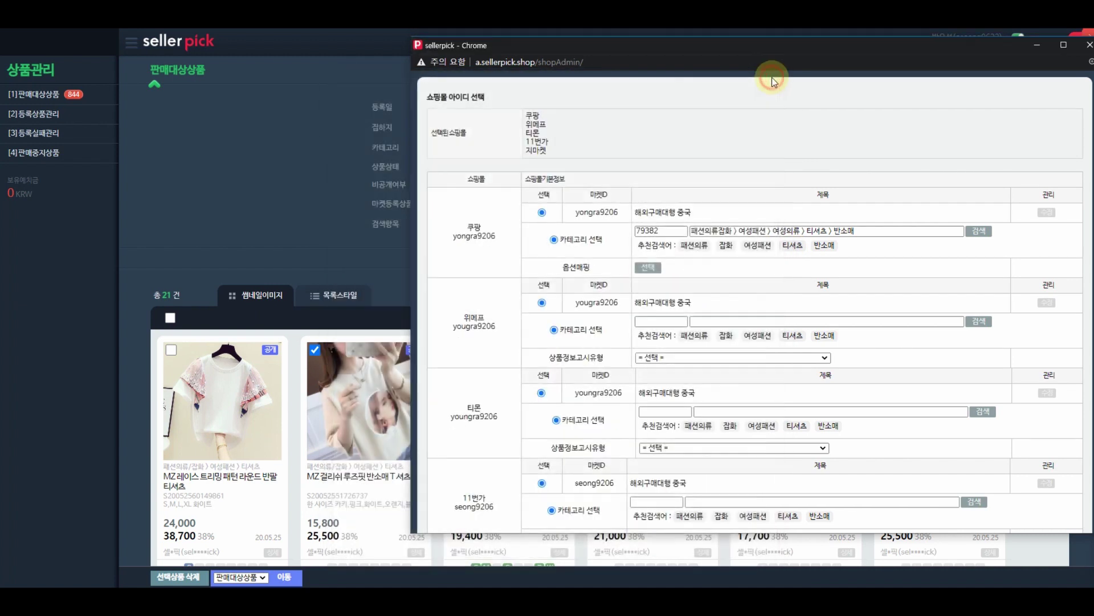
click(785, 230)
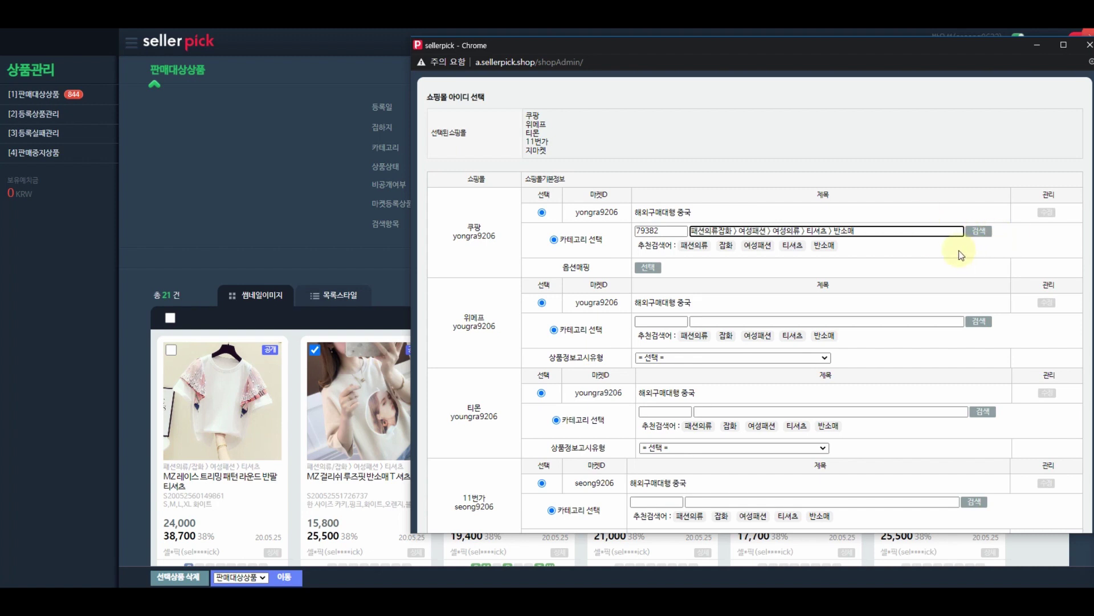
click(922, 249)
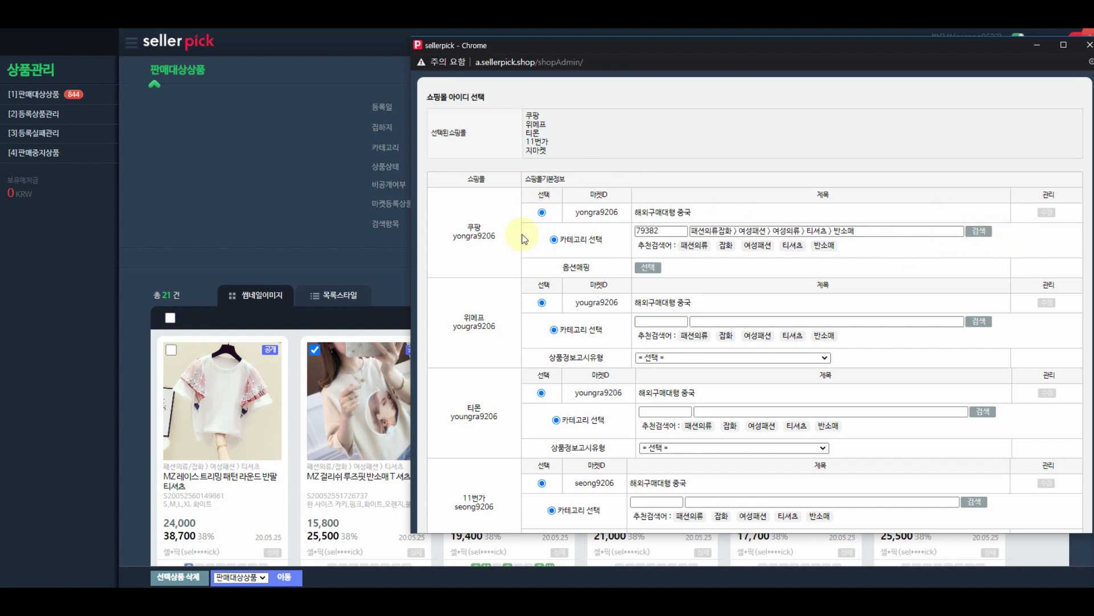
Step: Map the 쿠팡 option 패션의류/잡화 사이즈 to 사이즈 and 색상 to 컬러, and confirm the option mapping
double_click(569, 269)
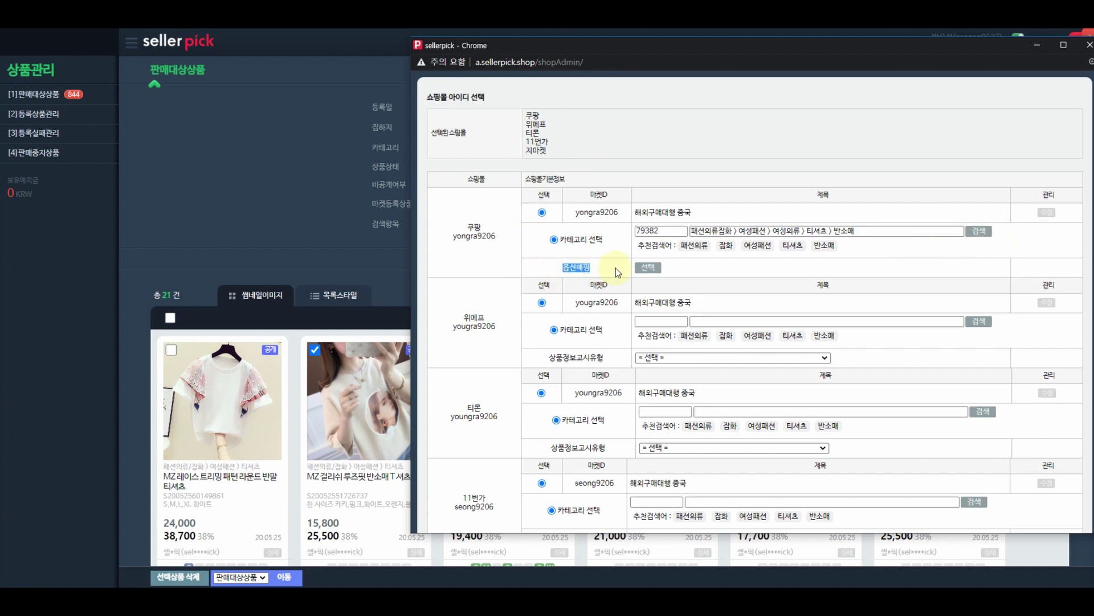
click(646, 268)
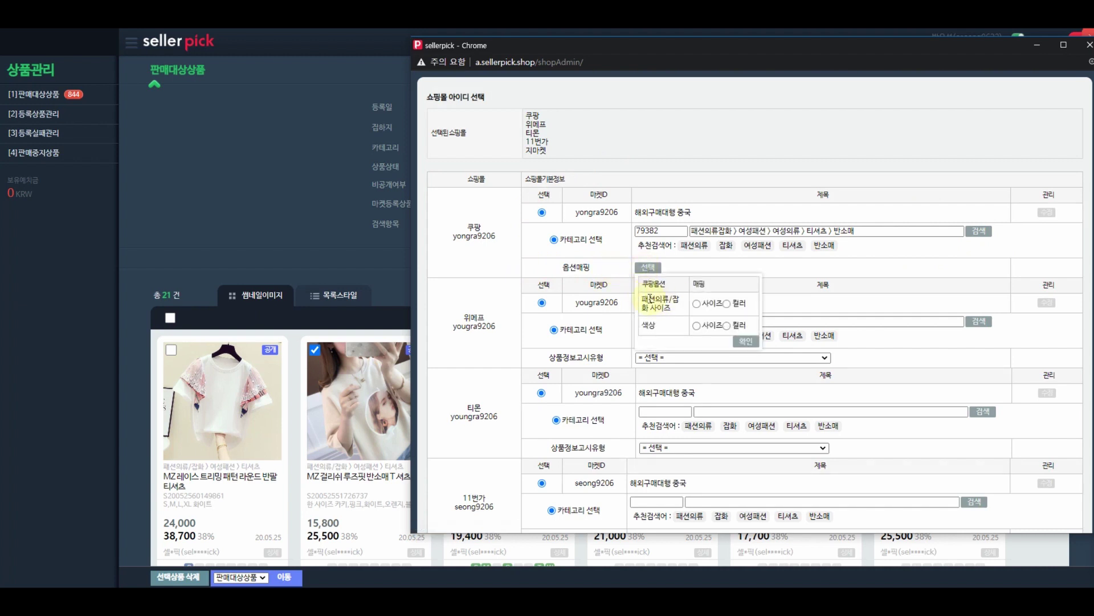
mouse_move(642, 299)
mouse_down()
mouse_move(668, 309)
mouse_move(642, 307)
mouse_up()
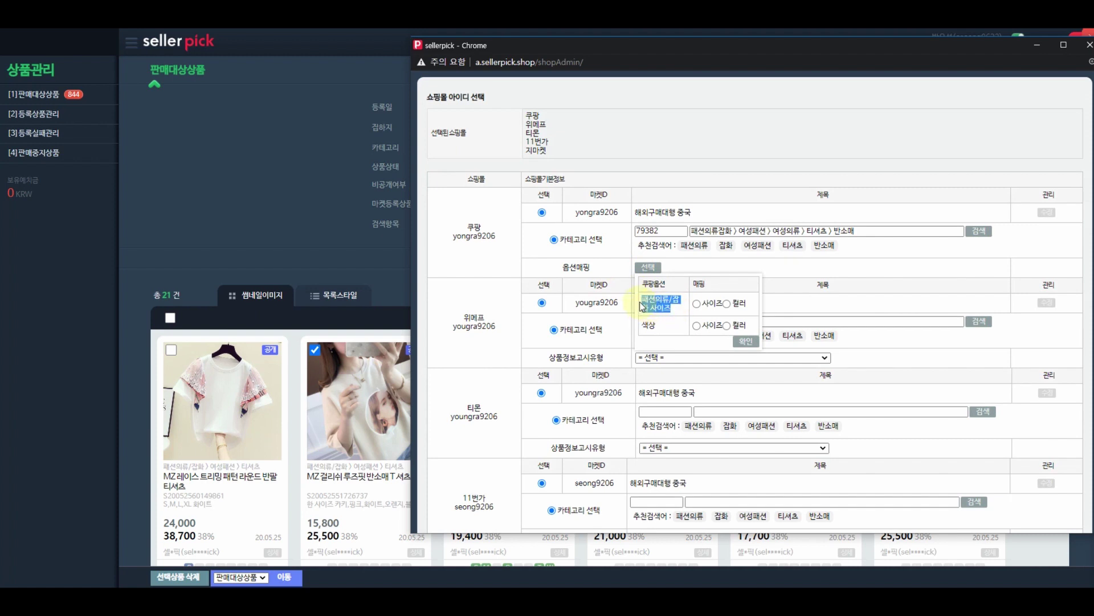
click(697, 303)
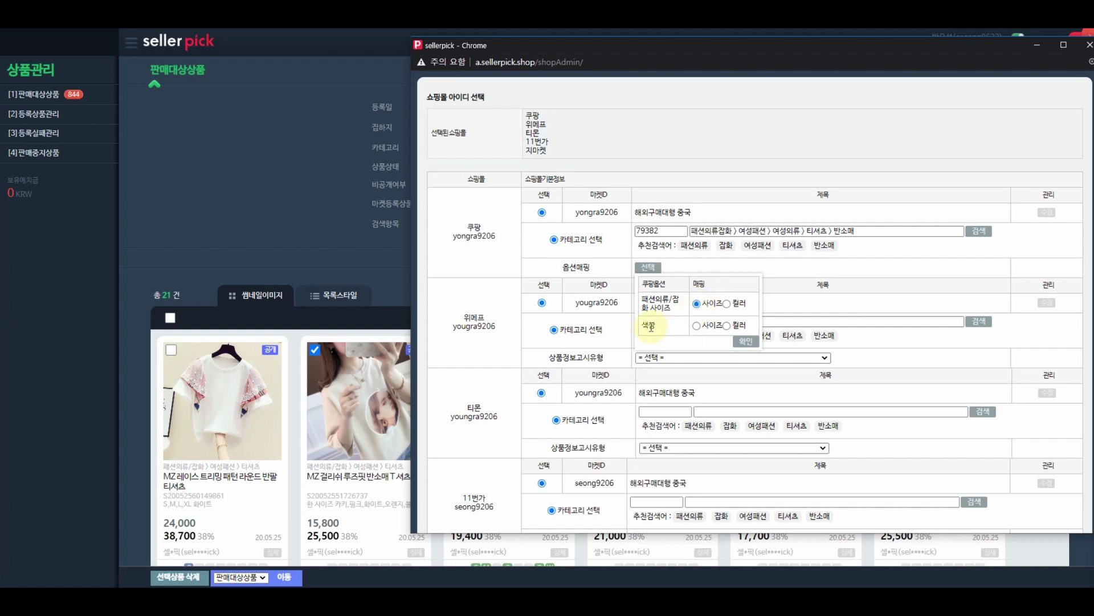
drag(650, 326, 642, 326)
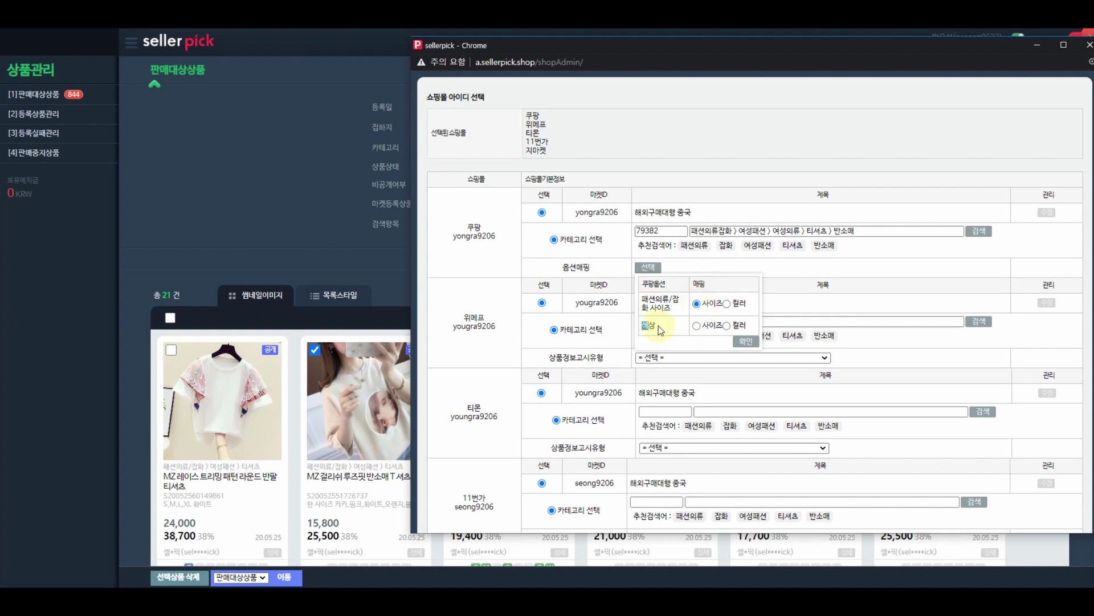
click(727, 326)
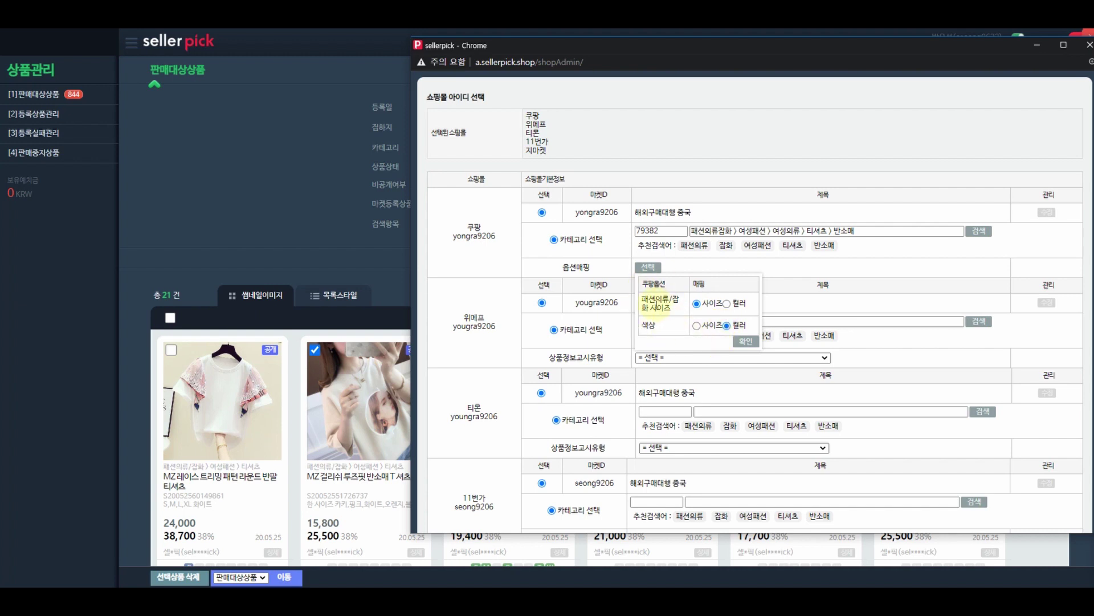
drag(673, 308, 642, 304)
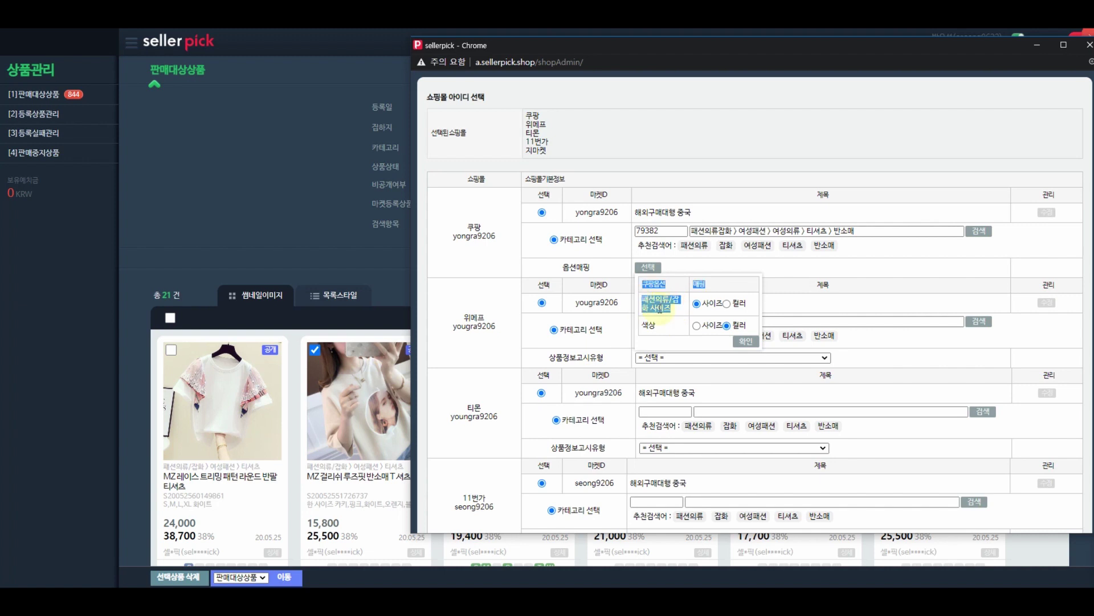
click(682, 309)
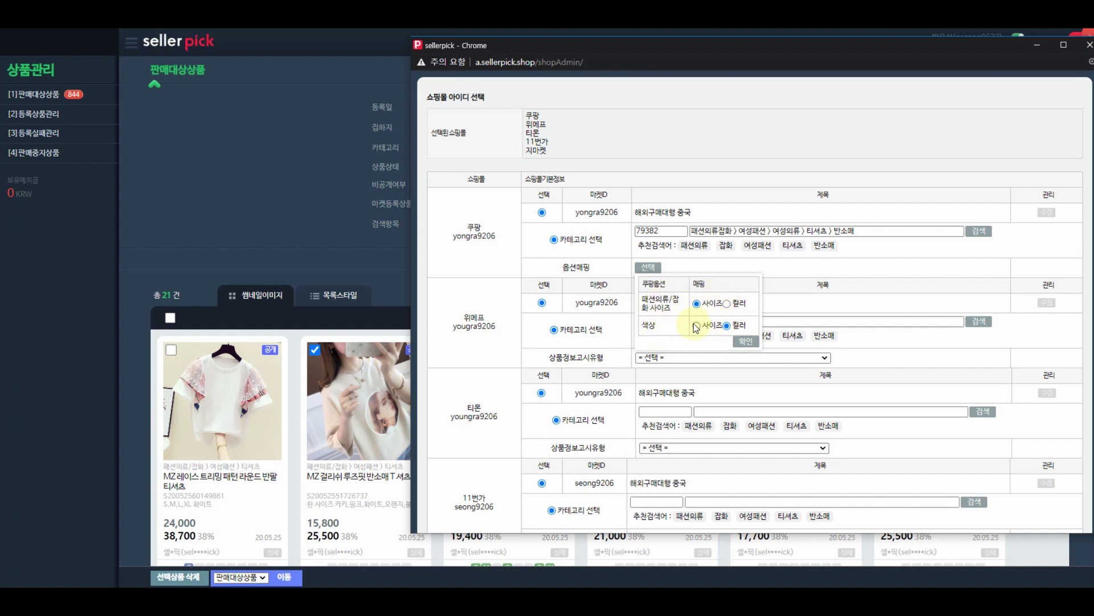
click(747, 344)
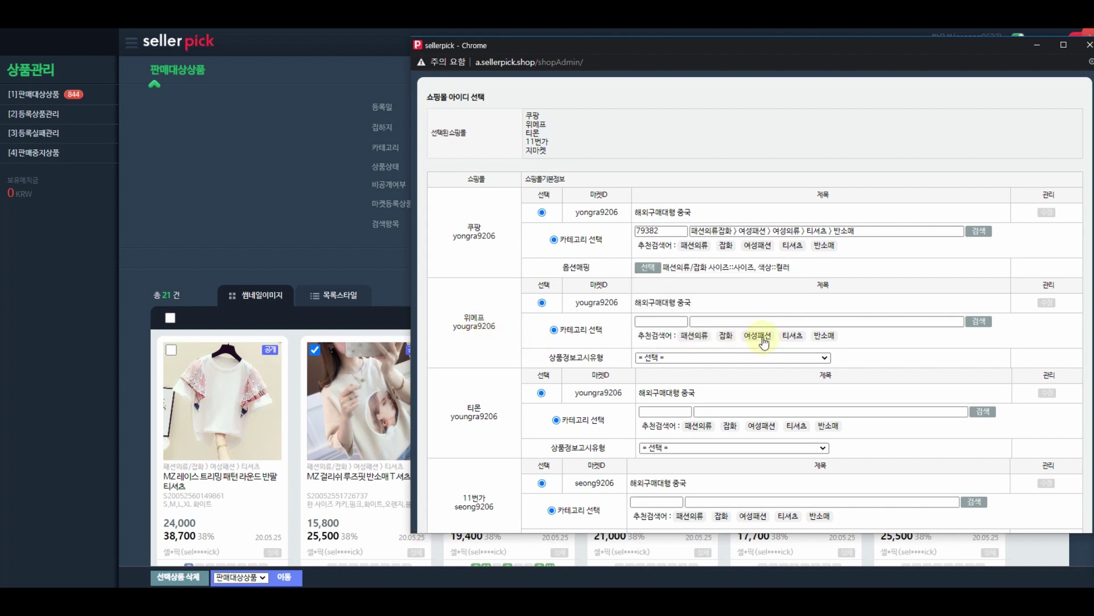
Step: Look up 위메프 categories with the recommended word 티셔츠 and choose 여성의류 > 티셔츠/맨투맨/후드 > 프린트/캐릭터 티셔츠 > 프린트 티셔츠
click(791, 335)
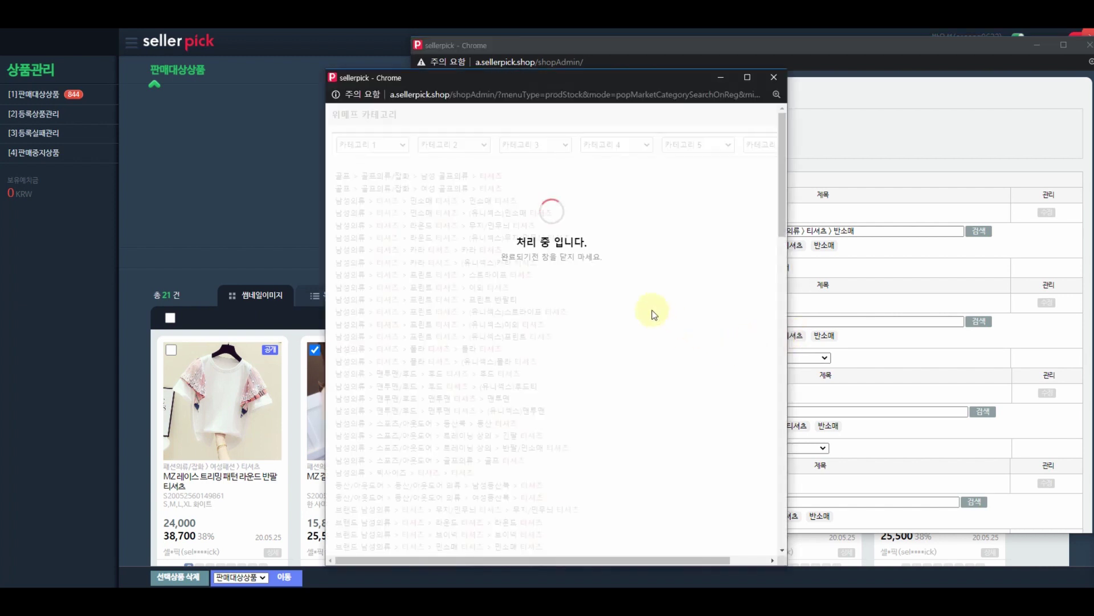
scroll(605, 354, down, 7)
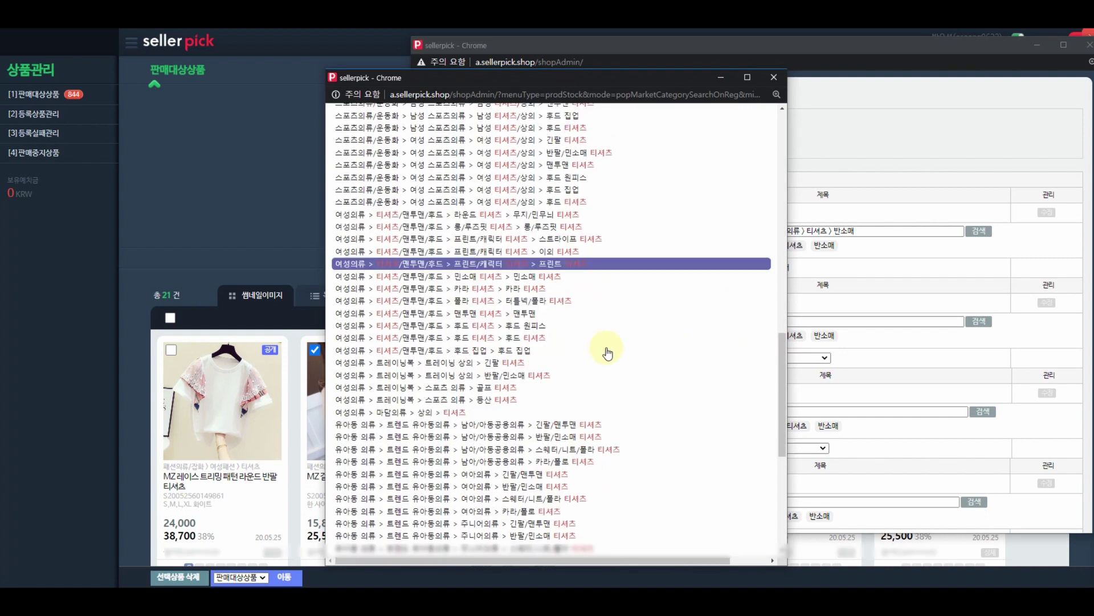
click(530, 538)
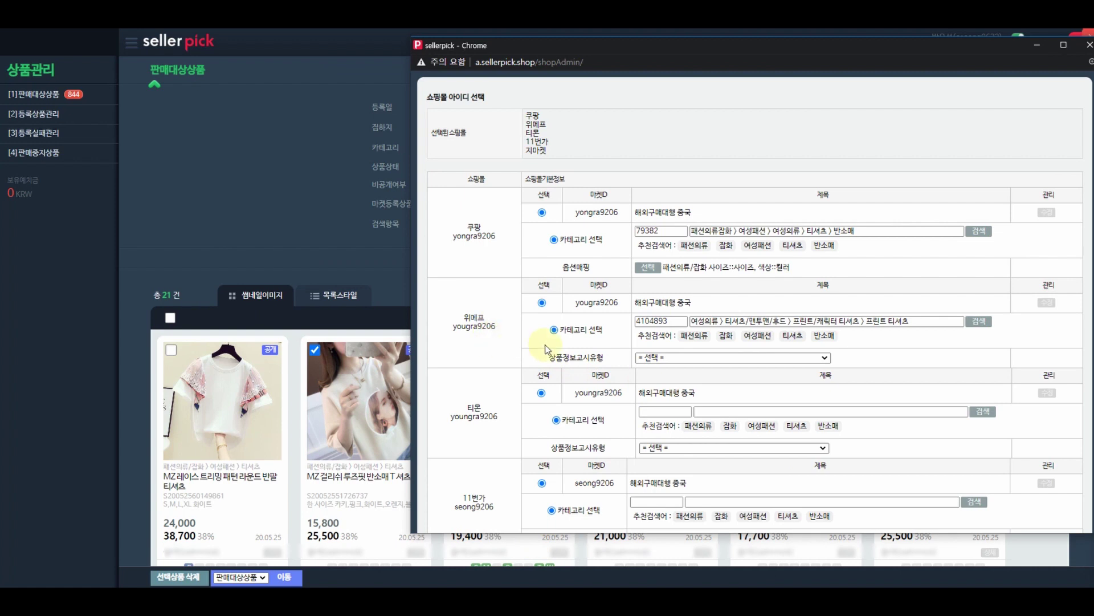
drag(548, 358, 611, 362)
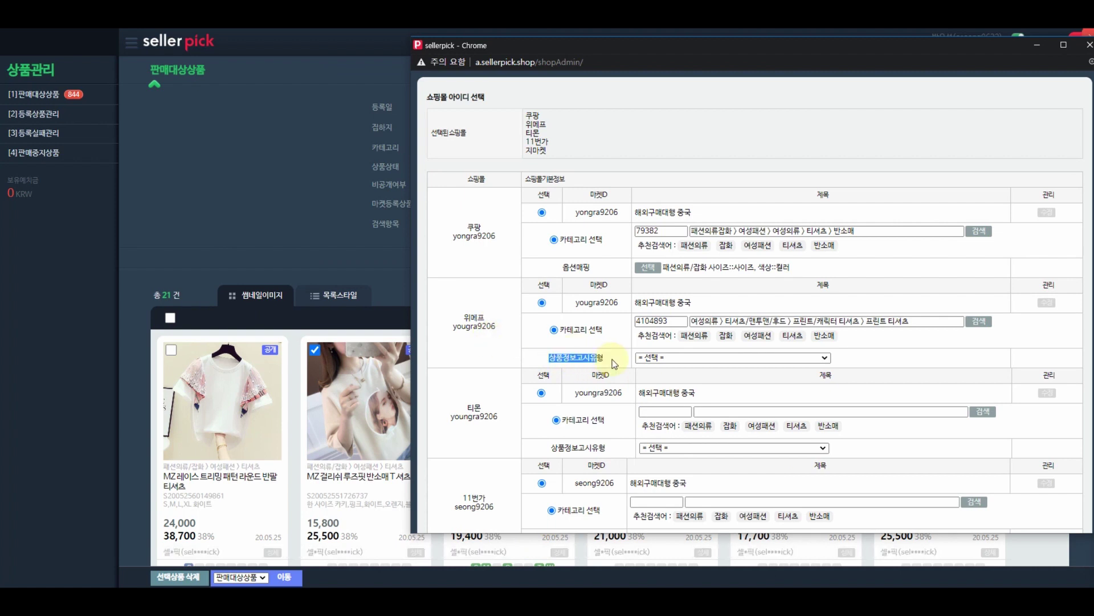
Step: Set the 상품정보고시유형 for 위메프 to 1 의류
click(612, 359)
click(664, 358)
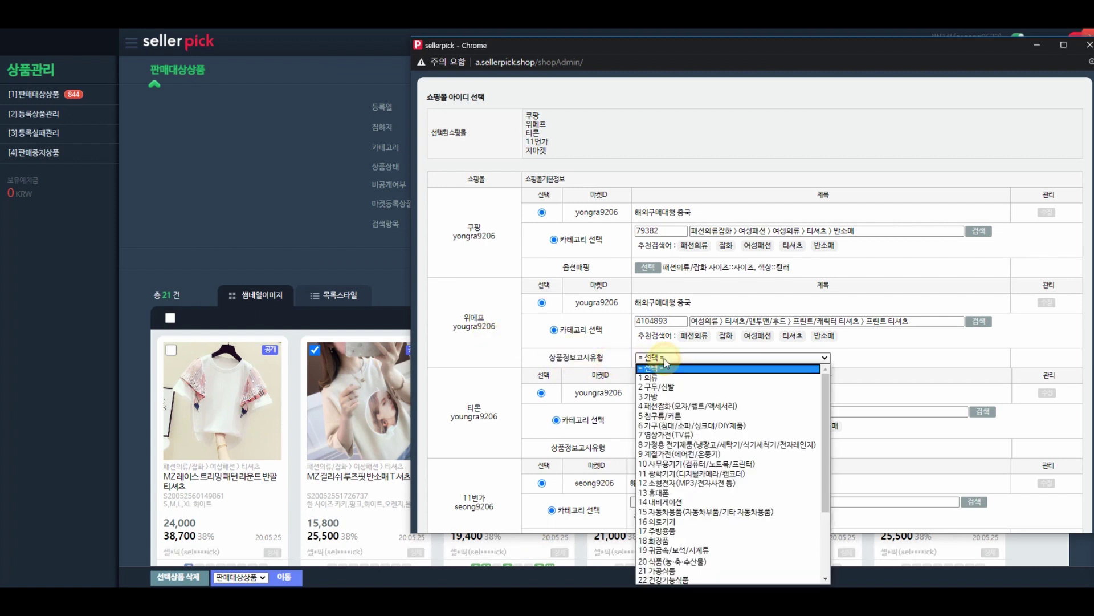
click(648, 378)
Step: Set the 티몬 category to 여성의류 > 티셔츠 > 캐릭터·프린트 티셔츠 via the recommended word 티셔츠, and its 상품정보고시유형 to 의류
scroll(547, 342, down, 2)
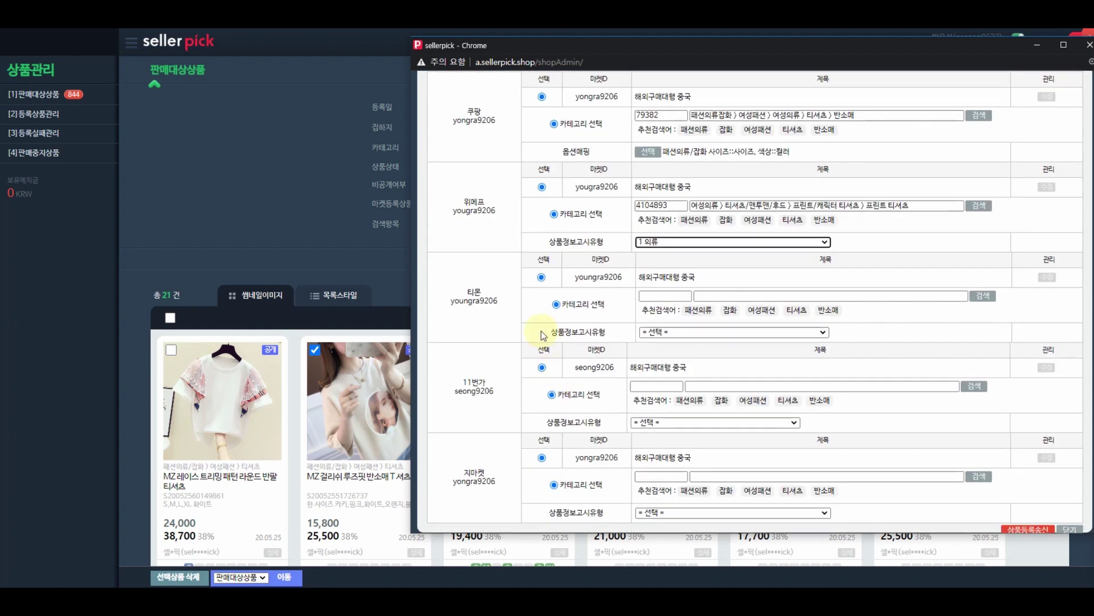
click(610, 294)
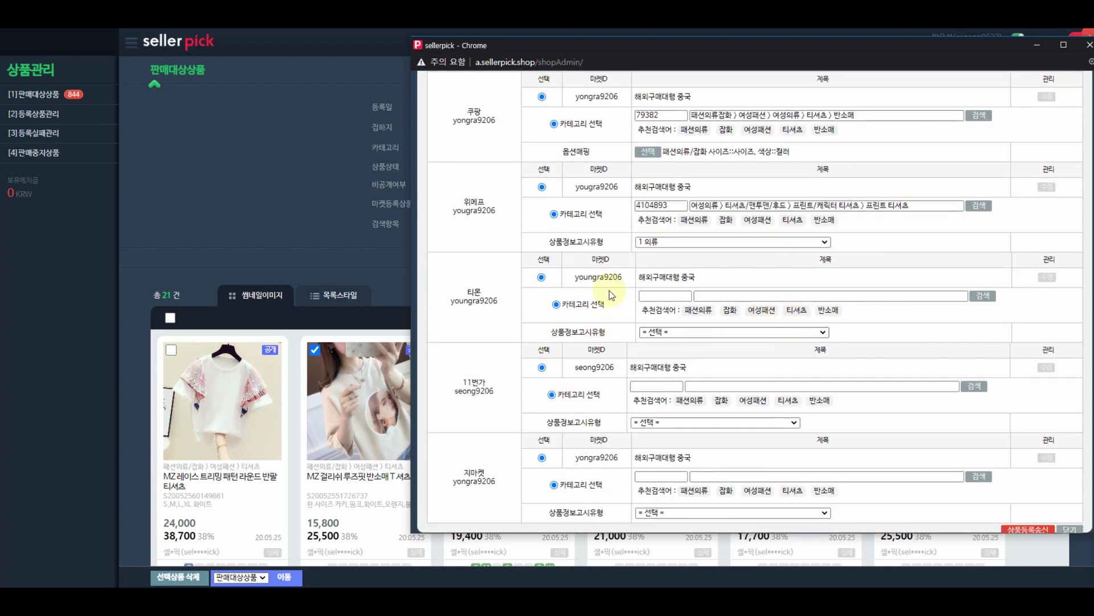
click(796, 309)
click(438, 263)
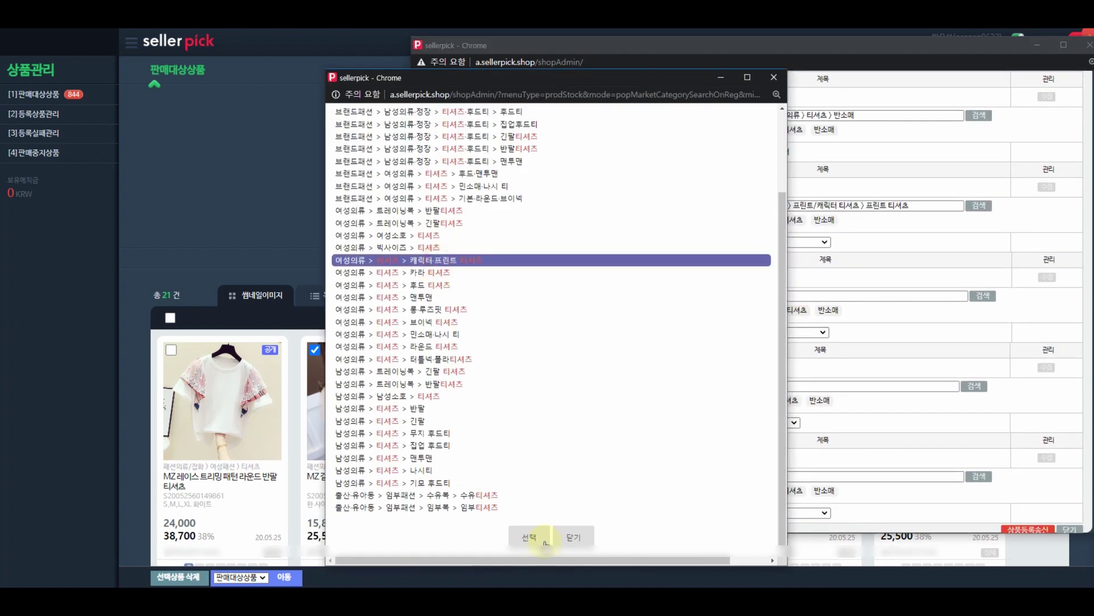
click(538, 539)
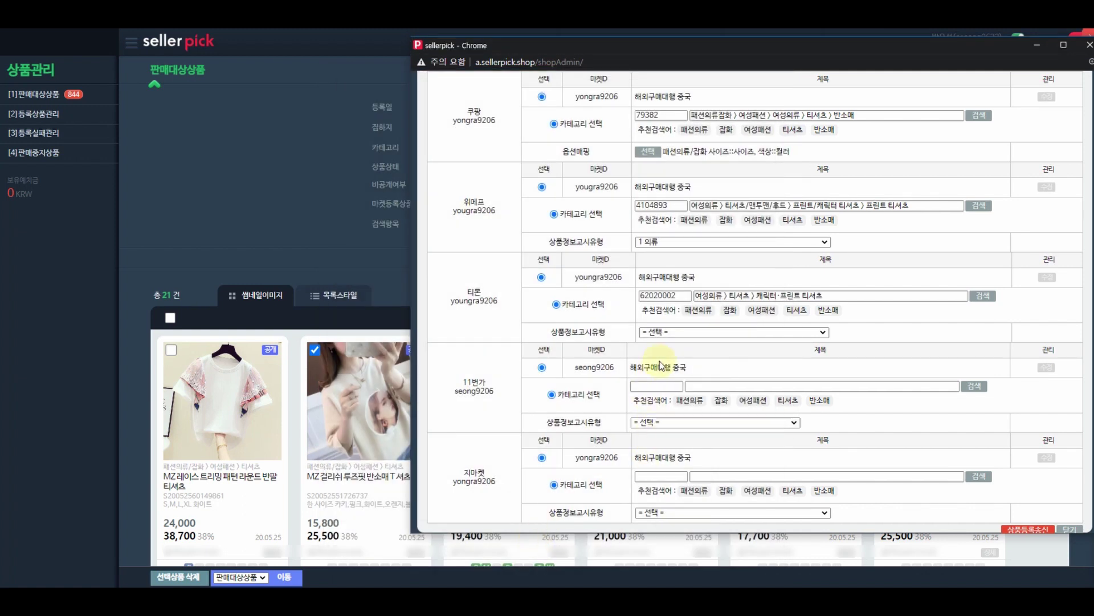
click(804, 333)
click(654, 354)
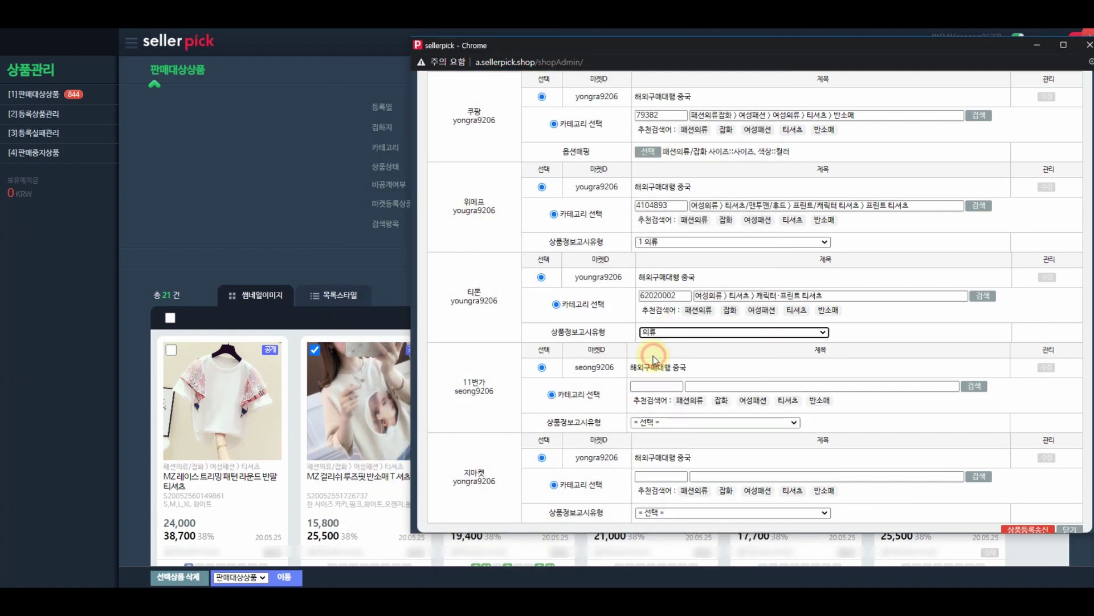
Step: Set the 11번가 category to [해외직구] 해외직구 > 의류/언더웨어 > 여성티셔츠 > 기본티셔츠 via the recommended word 티셔츠, and its 상품정보고시유형 to 01 의류
scroll(613, 369, down, 1)
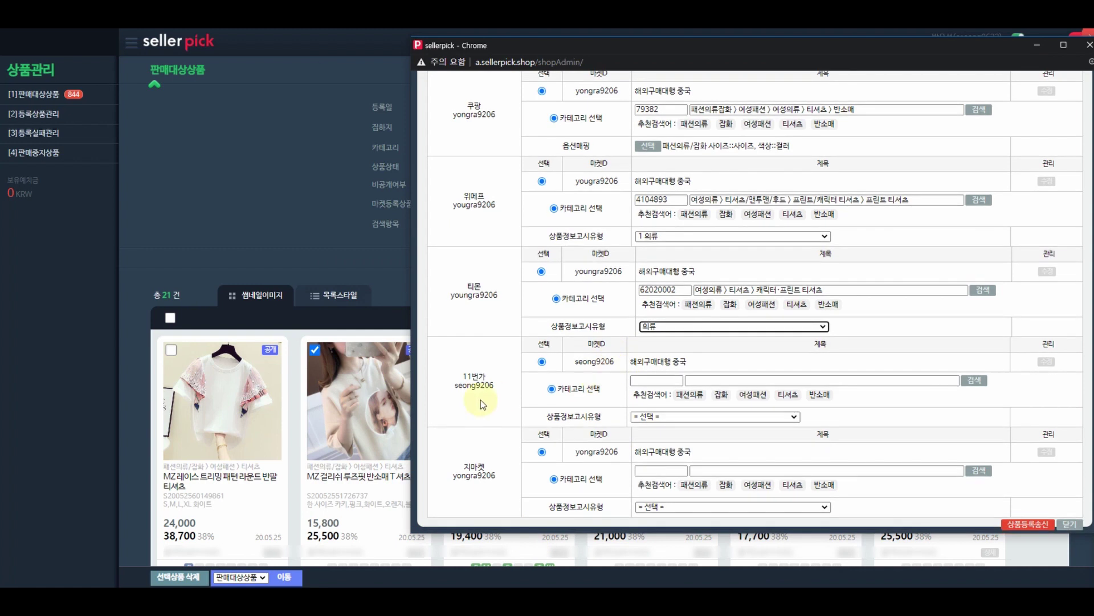
click(788, 396)
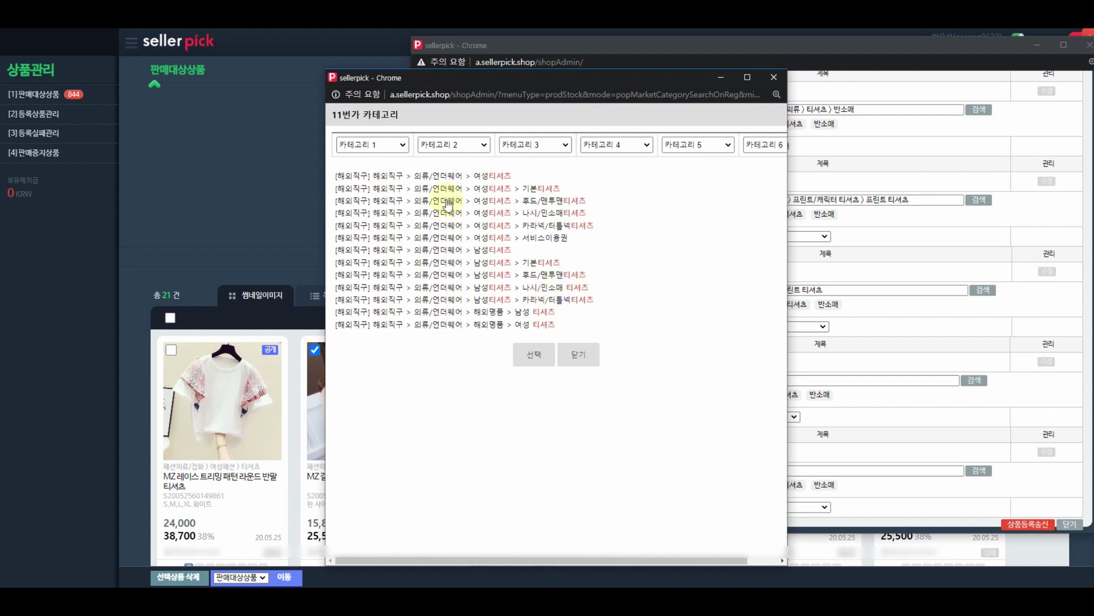
click(398, 145)
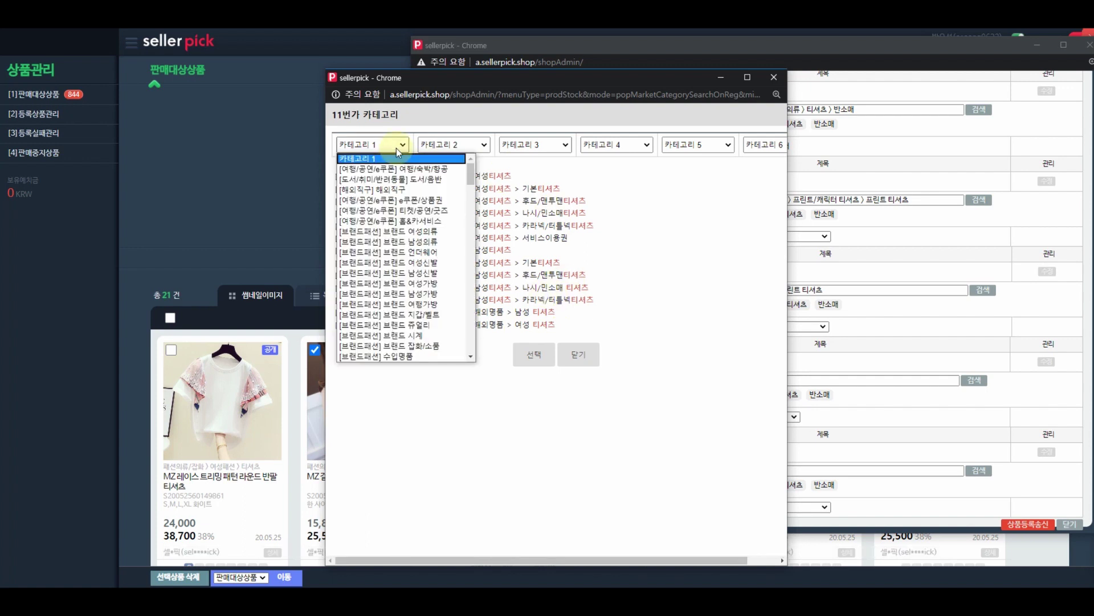
click(398, 190)
click(552, 188)
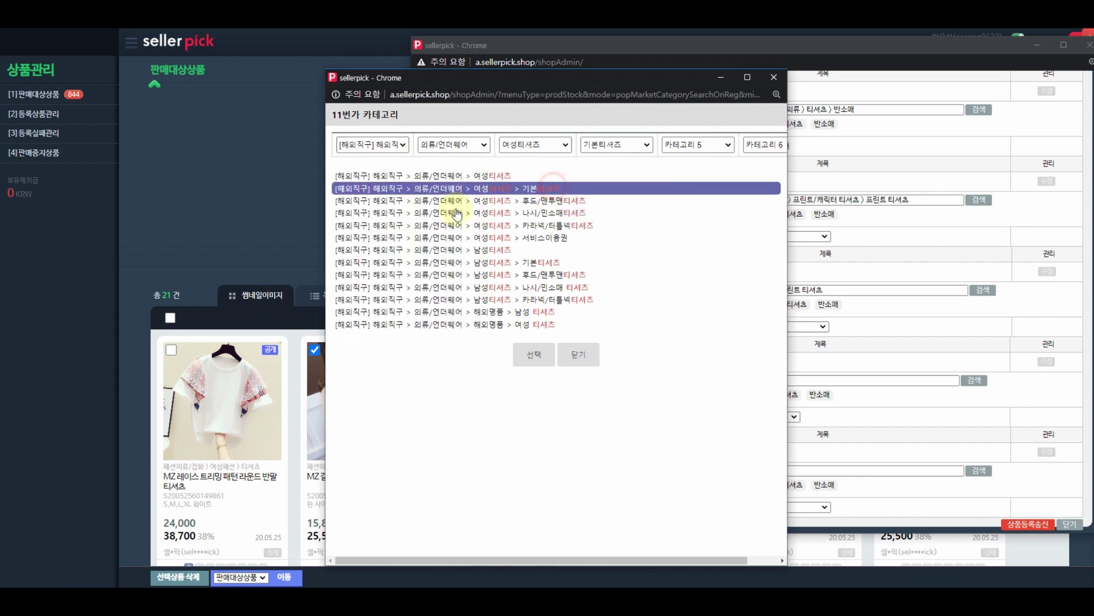
click(532, 358)
click(697, 418)
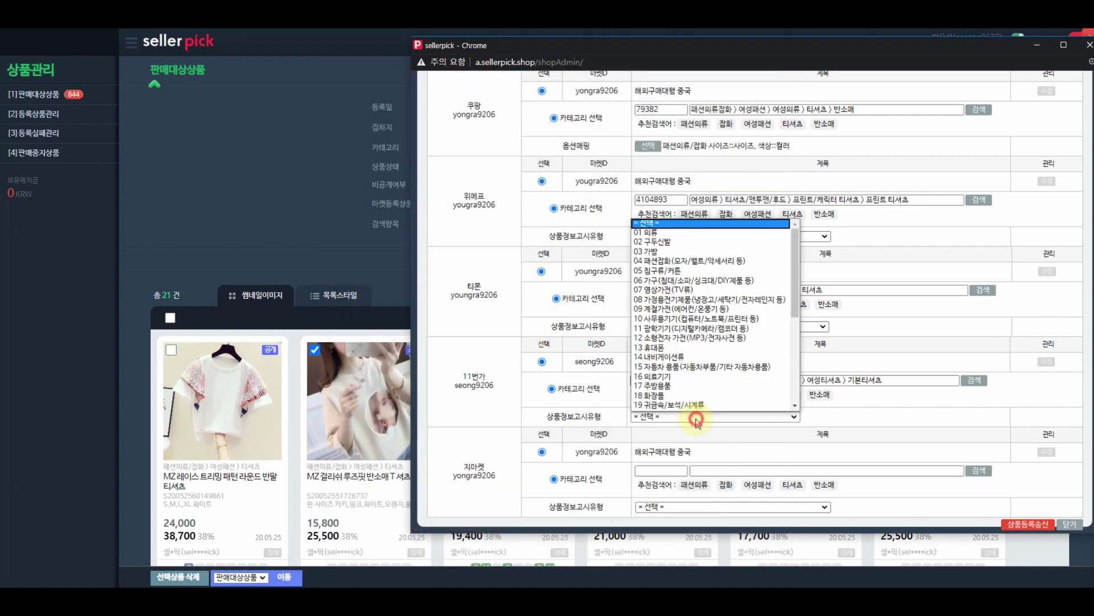
scroll(712, 314, down, 1)
click(661, 225)
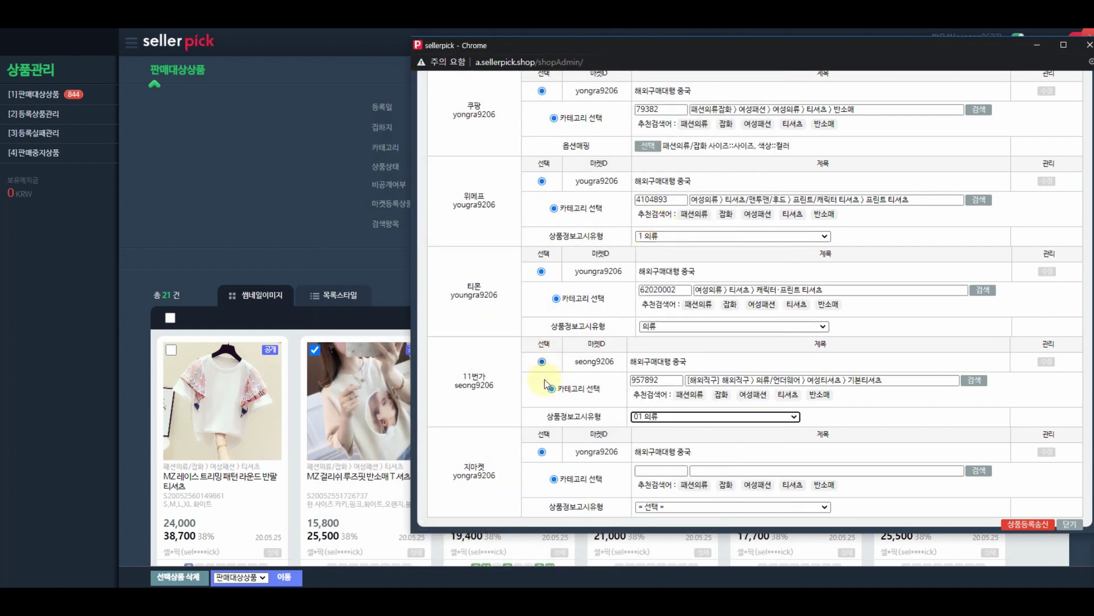
Step: Set the 지마켓 category to 여성의류 > 티셔츠 > 라운드넥티셔츠 via the recommended word 티셔츠, and its 상품정보고시유형 to 1 의류
click(797, 487)
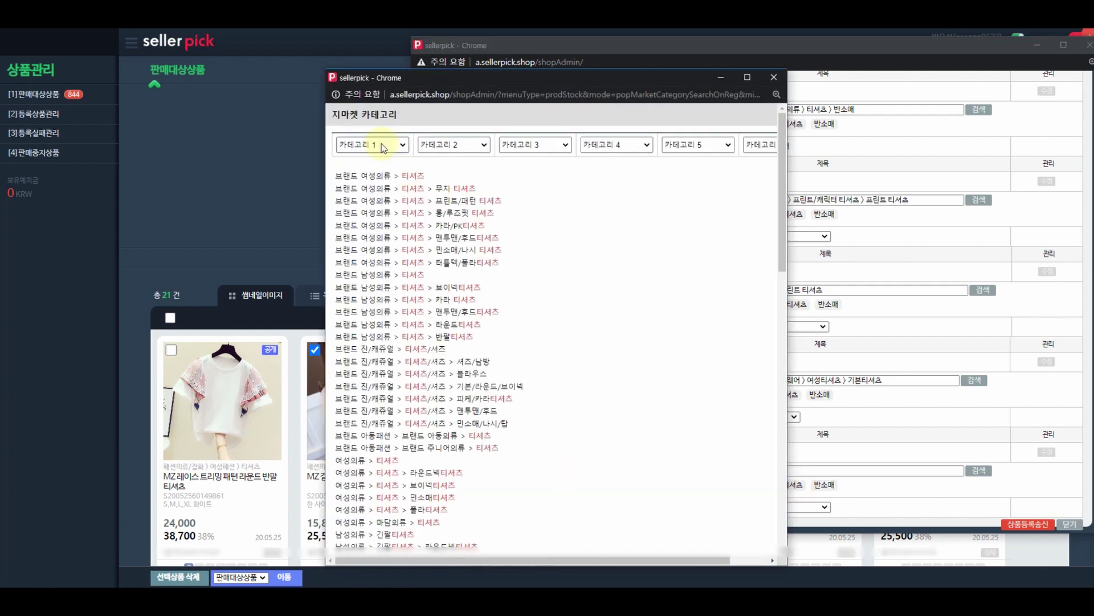
drag(475, 80, 469, 57)
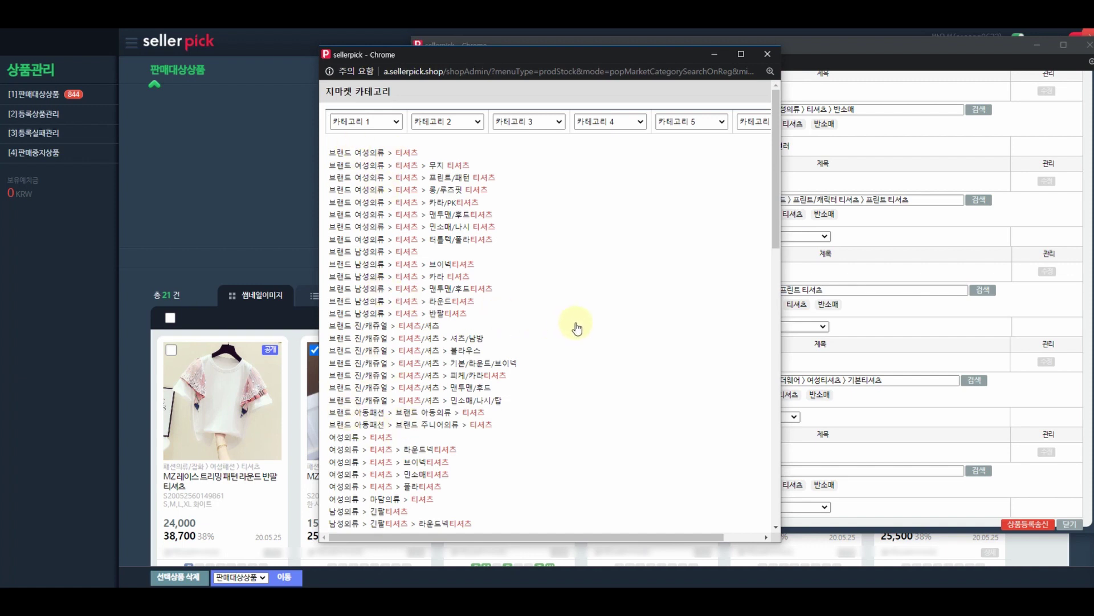
scroll(577, 311, down, 4)
click(449, 220)
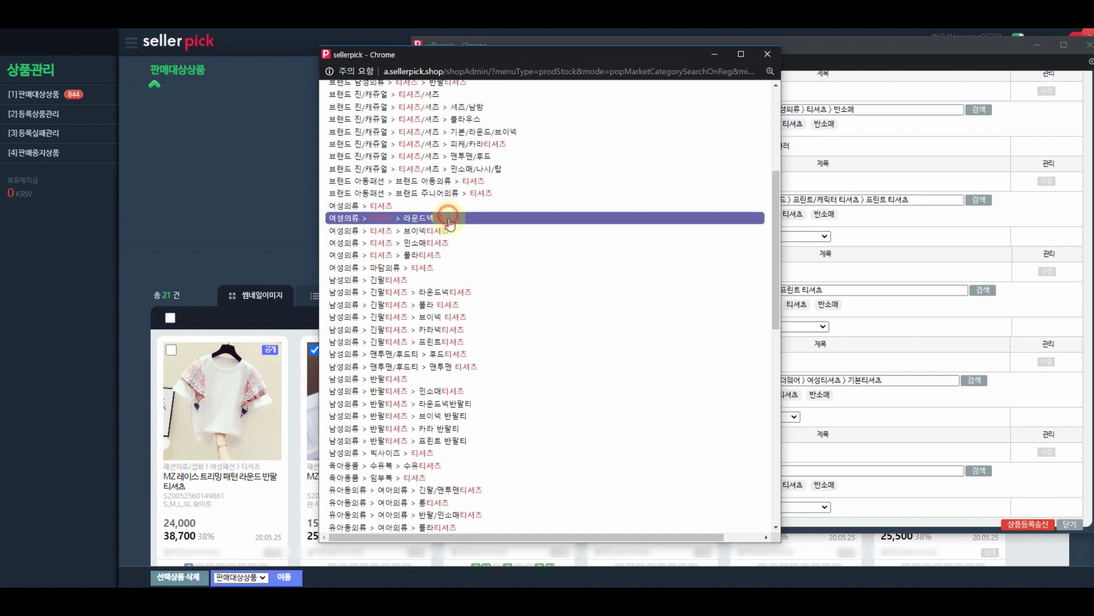
scroll(570, 306, down, 10)
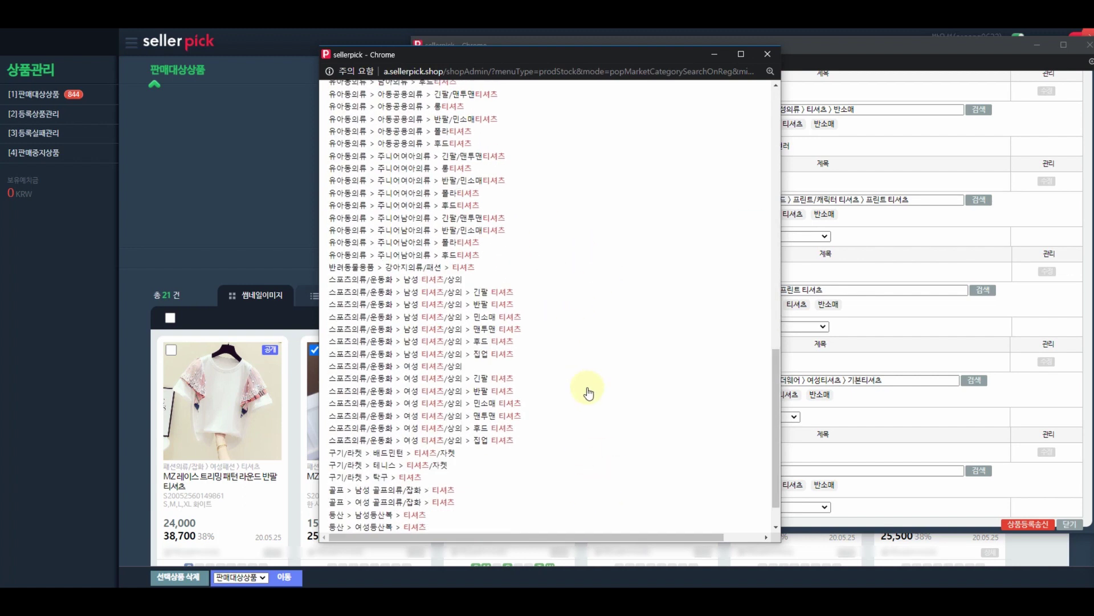
click(507, 514)
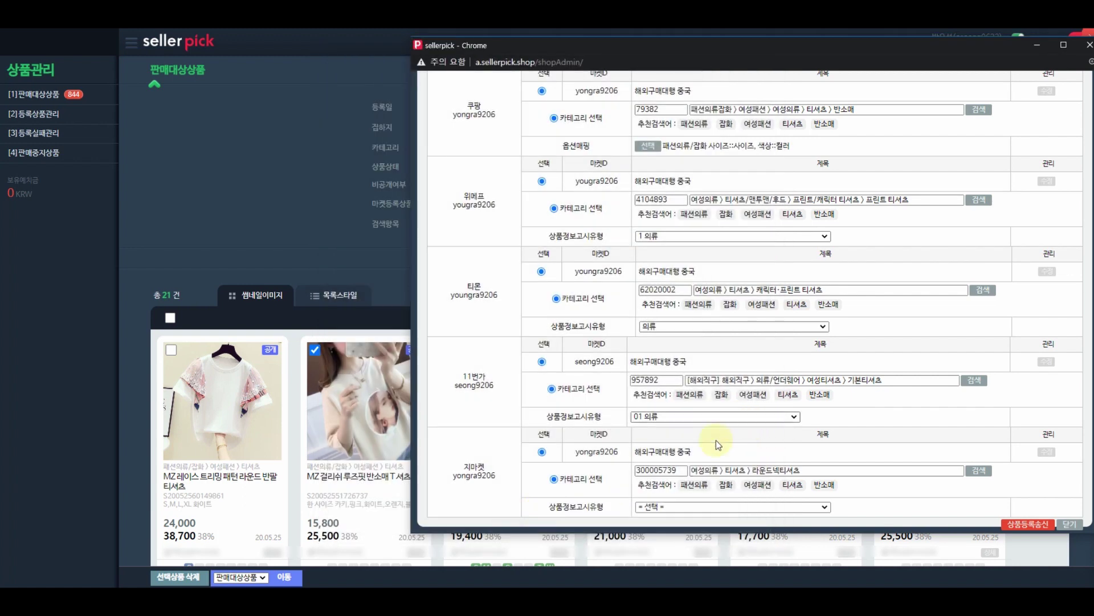
click(704, 508)
click(662, 316)
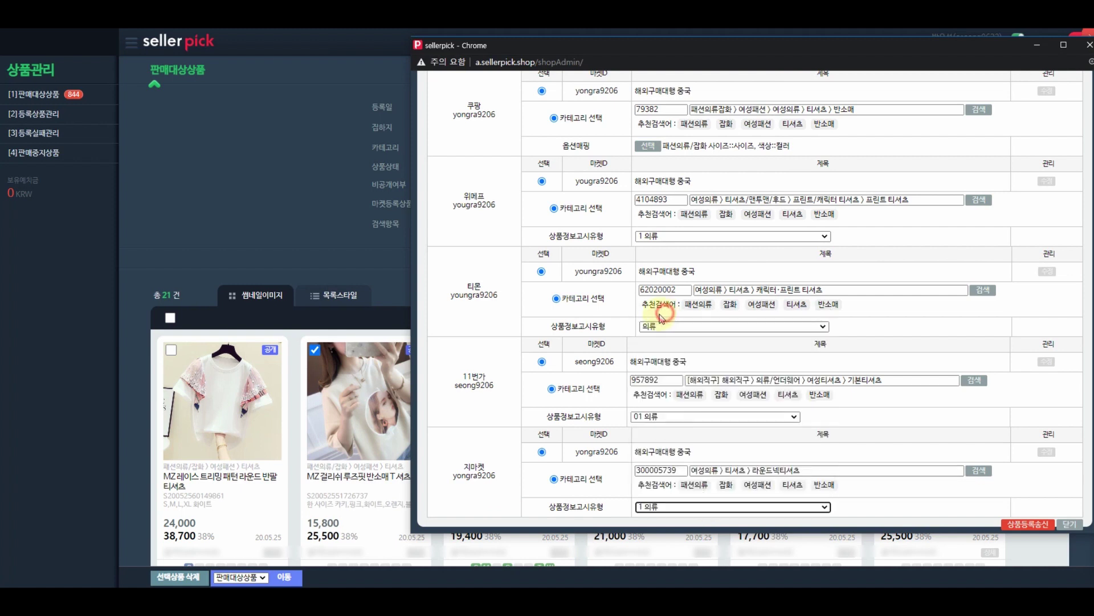
Step: Review the category, option mapping and notice type settings of all five markets and send the product registration
scroll(546, 429, up, 3)
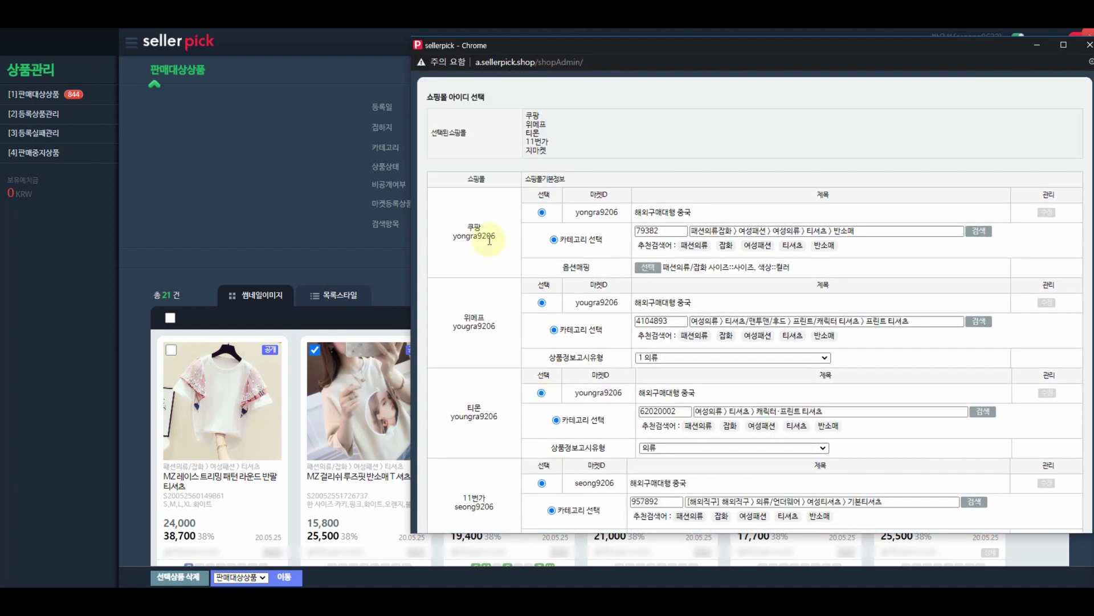
scroll(478, 251, down, 1)
scroll(482, 365, down, 1)
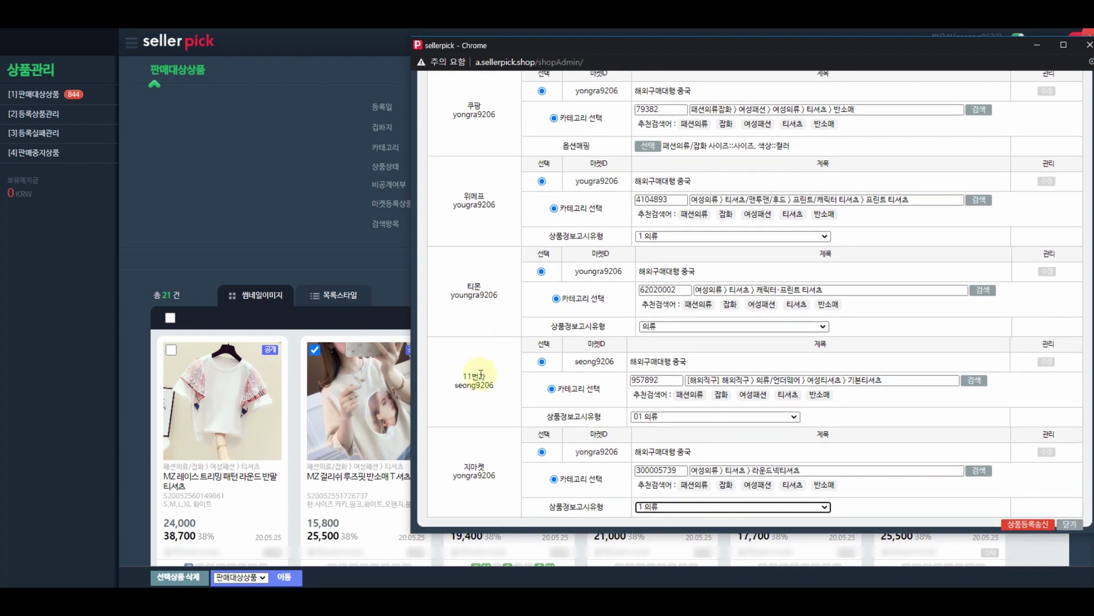
scroll(583, 460, up, 2)
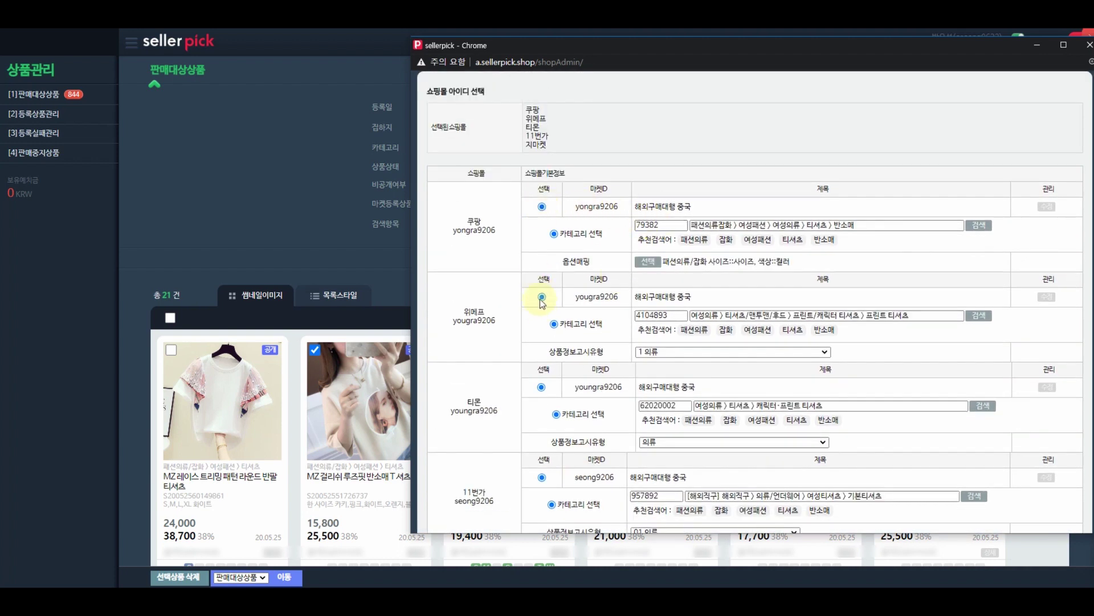
click(825, 226)
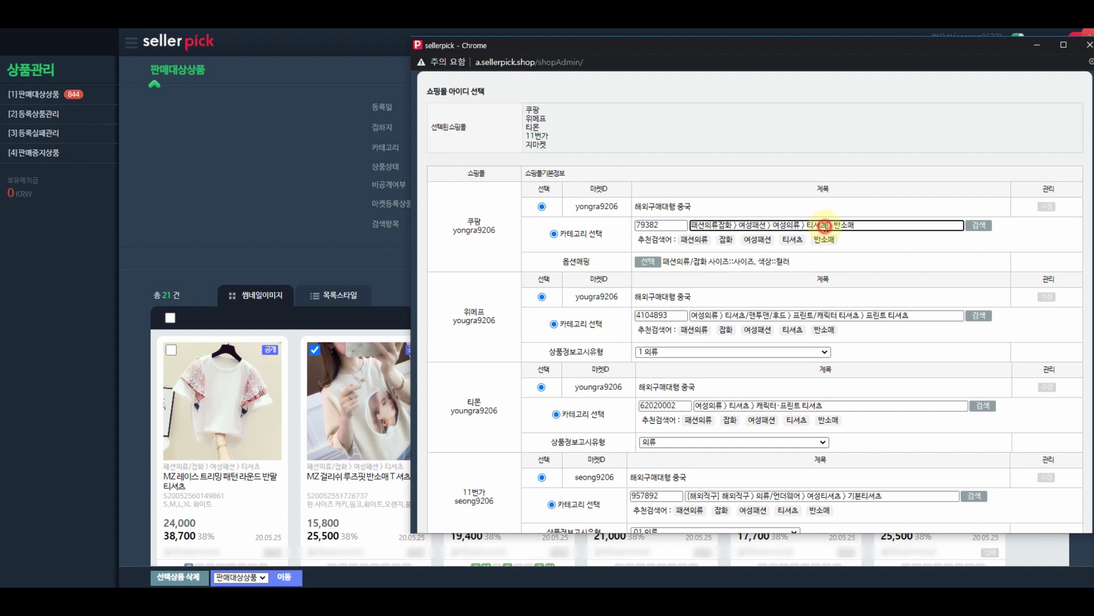
click(674, 260)
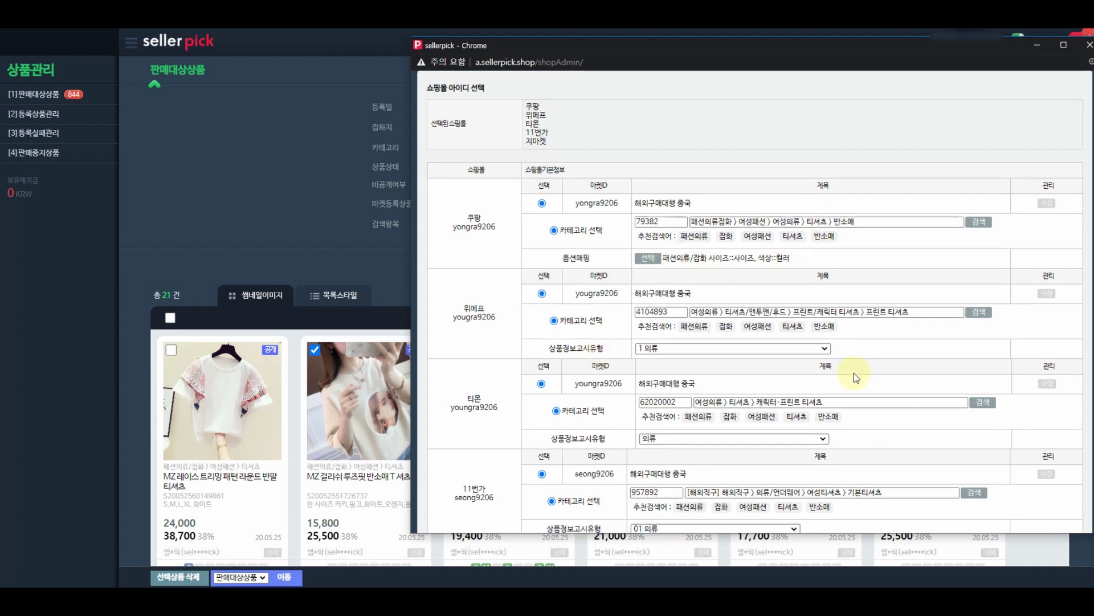
scroll(854, 372, down, 2)
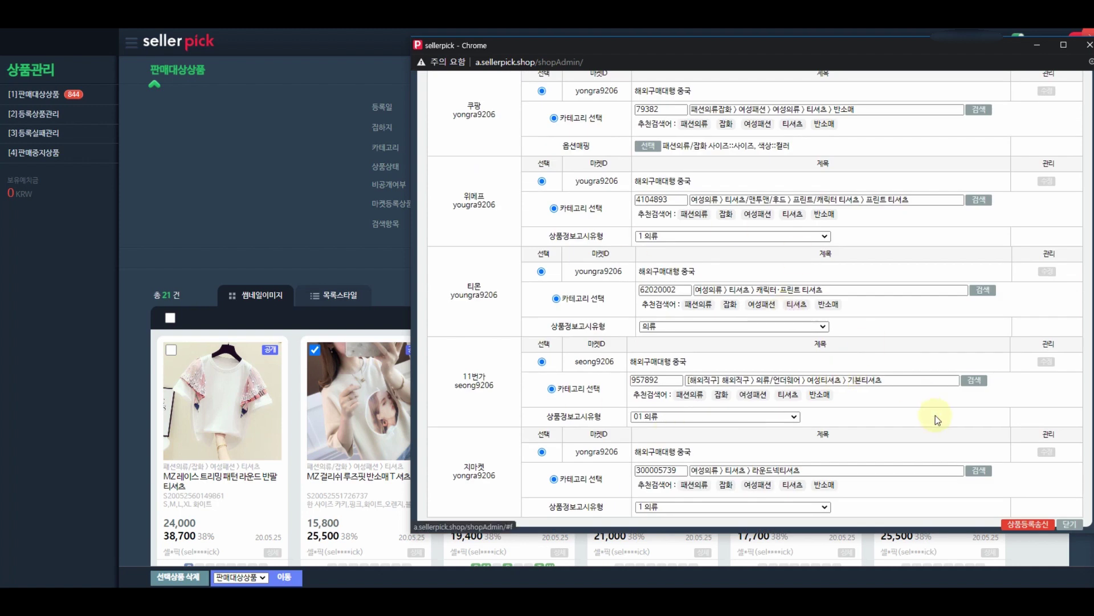
click(1025, 527)
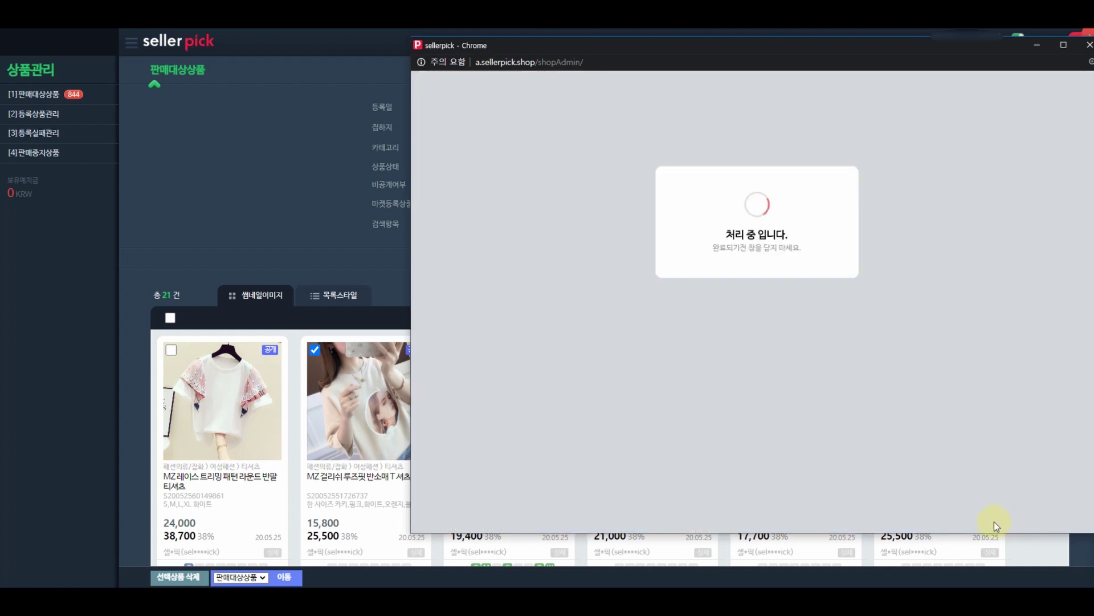
Step: Read the upload result of each market, including the result message given for 티몬
drag(834, 42, 690, 63)
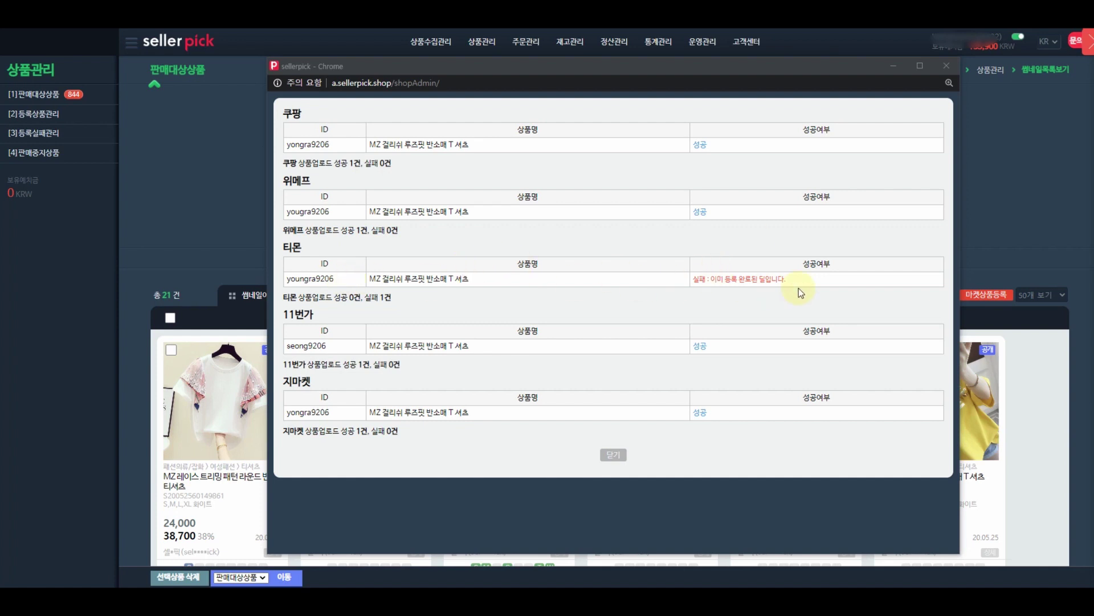
drag(797, 285, 696, 282)
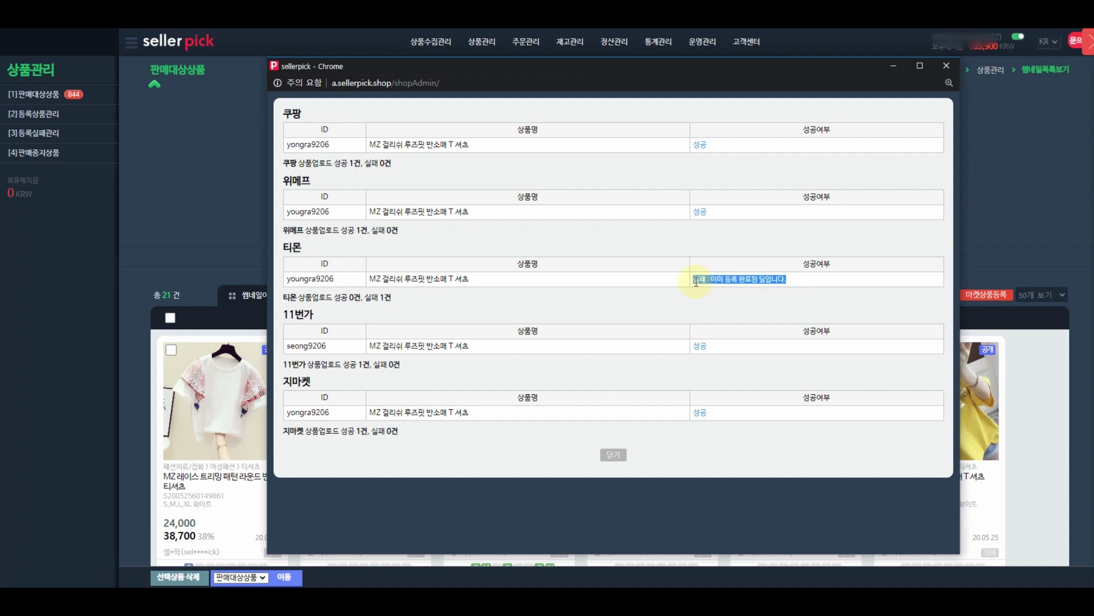
click(718, 279)
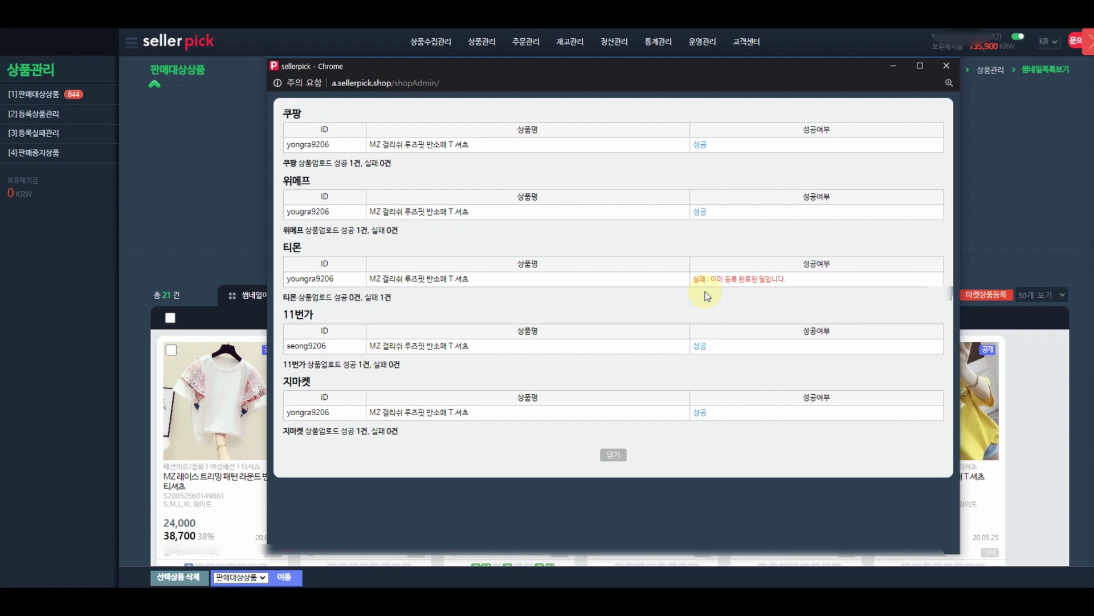
Step: Close the upload results and check the market badges on the T-shirt's card in the 판매대상상품 list
click(613, 454)
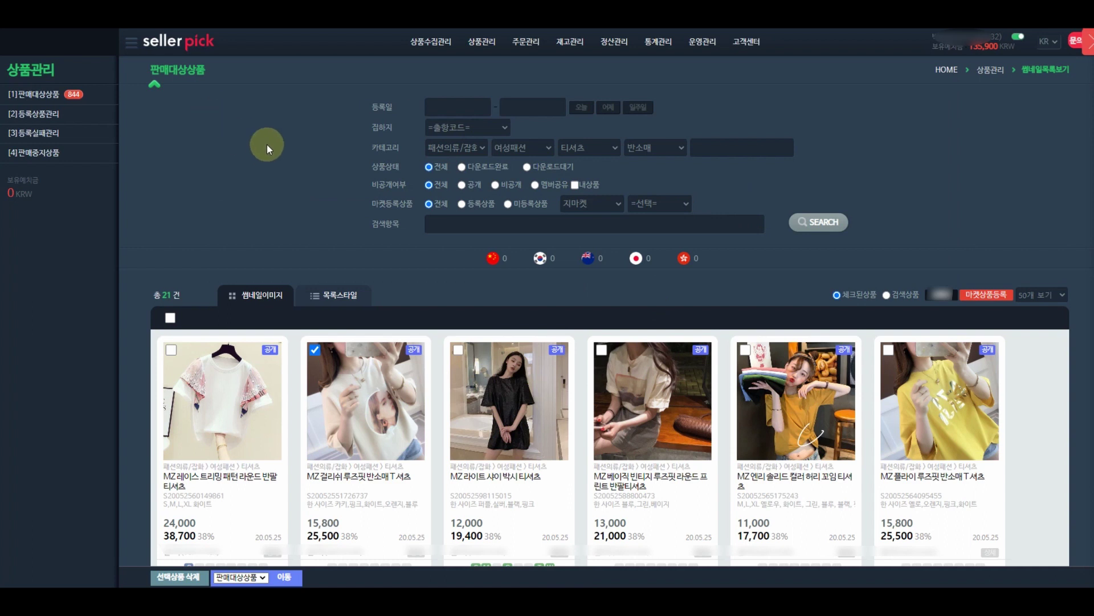
scroll(77, 293, down, 2)
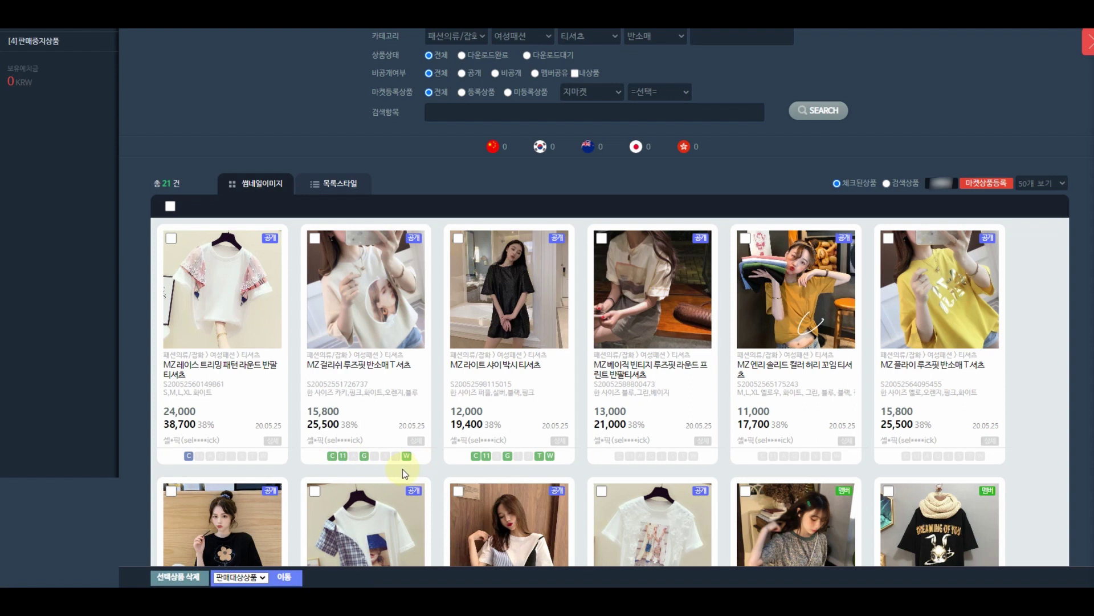
scroll(905, 221, up, 3)
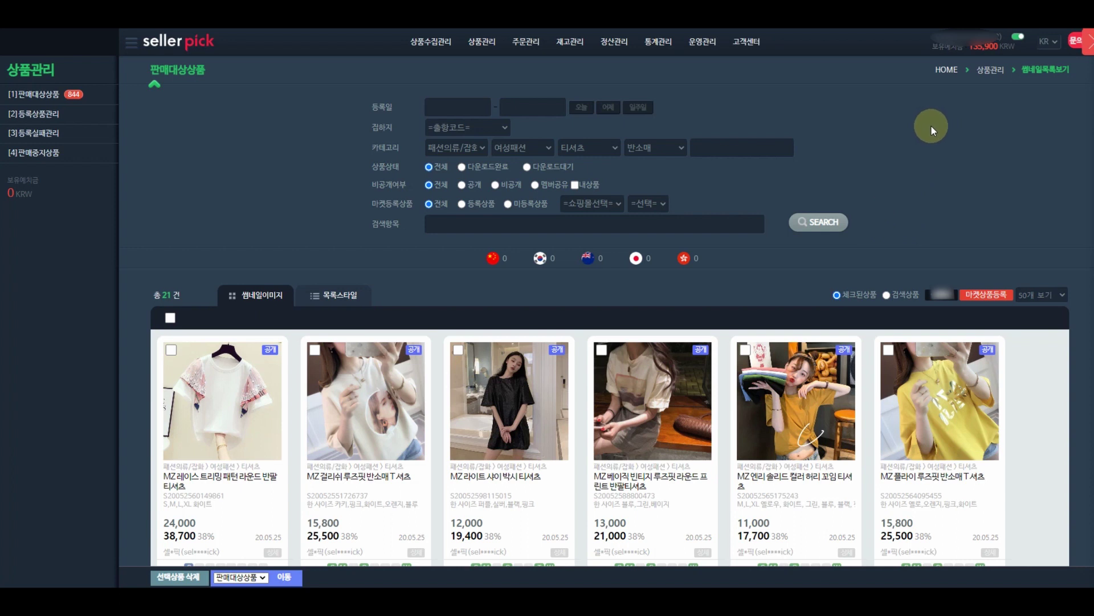
Step: Open 등록실패관리 and examine the failure reasons given under the listed 티몬 products
click(47, 140)
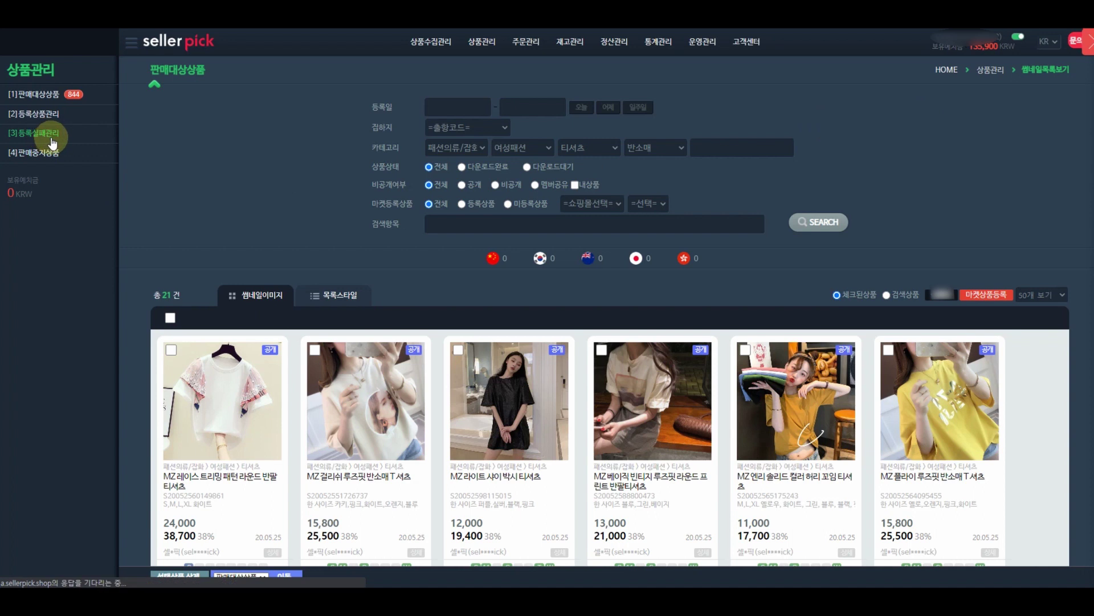
scroll(125, 196, down, 1)
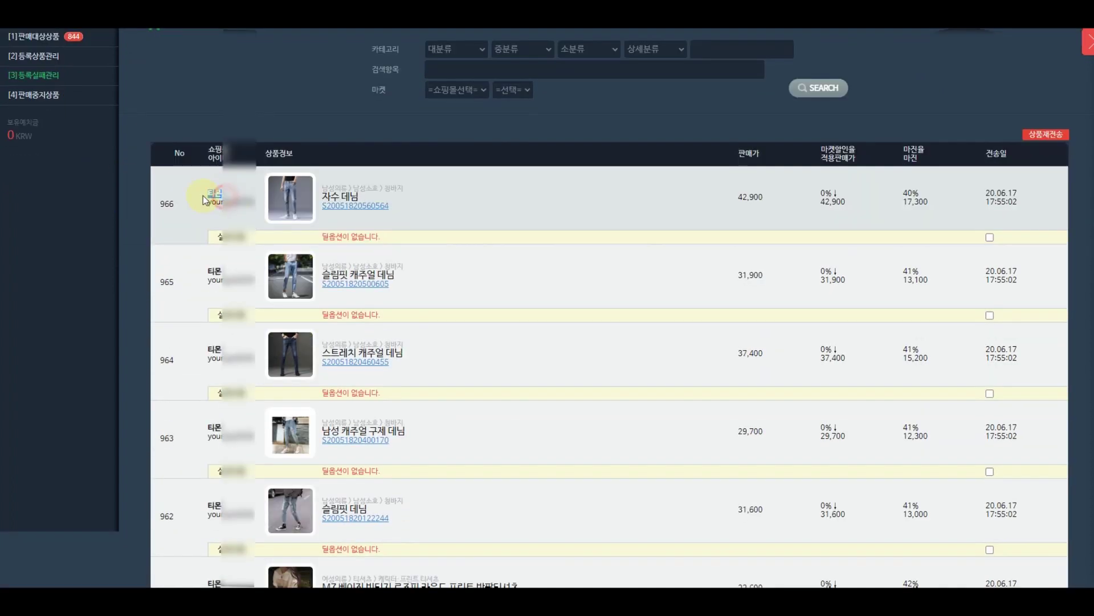
drag(408, 238, 325, 240)
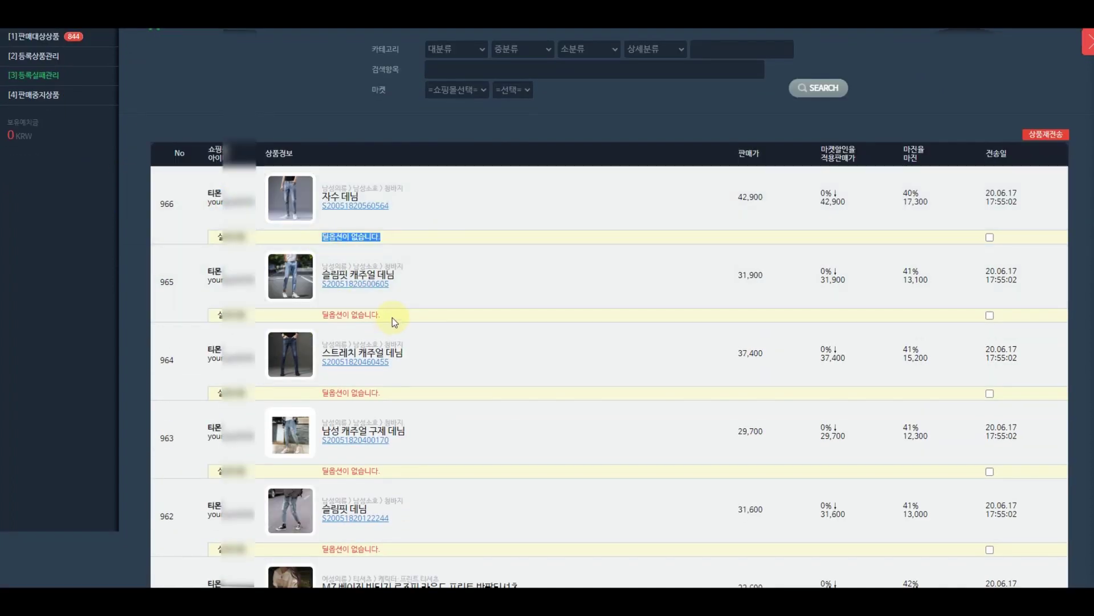
scroll(451, 367, down, 4)
drag(429, 393, 321, 395)
scroll(424, 316, up, 3)
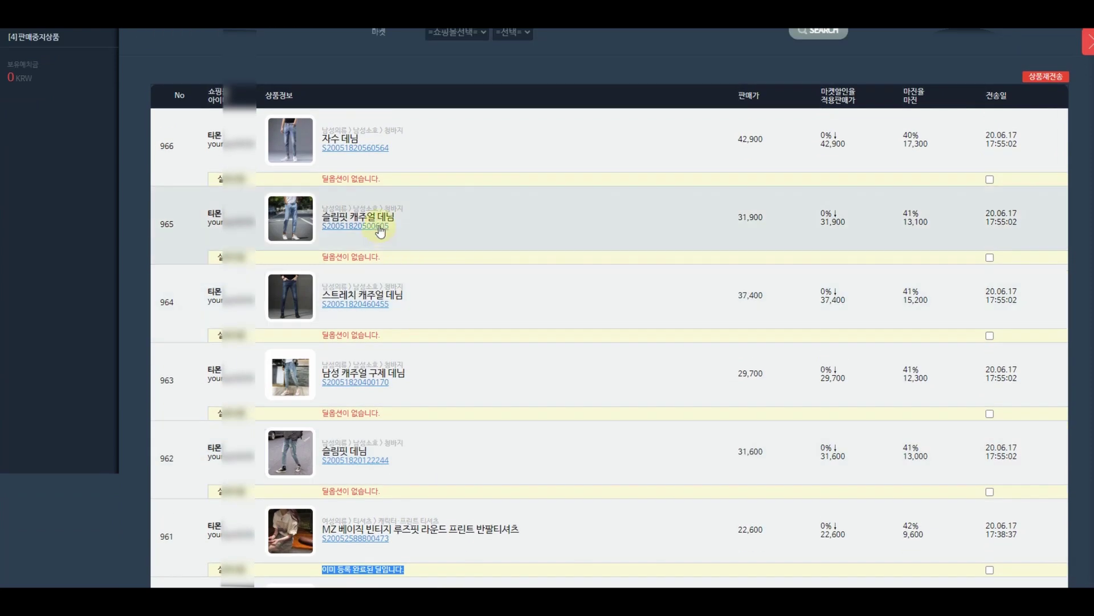
Step: Examine the failure reasons given under the 자수 데님, 슬림핏 캐주얼 데님 and 스트레치 캐주얼 데님 entries
drag(387, 179, 321, 178)
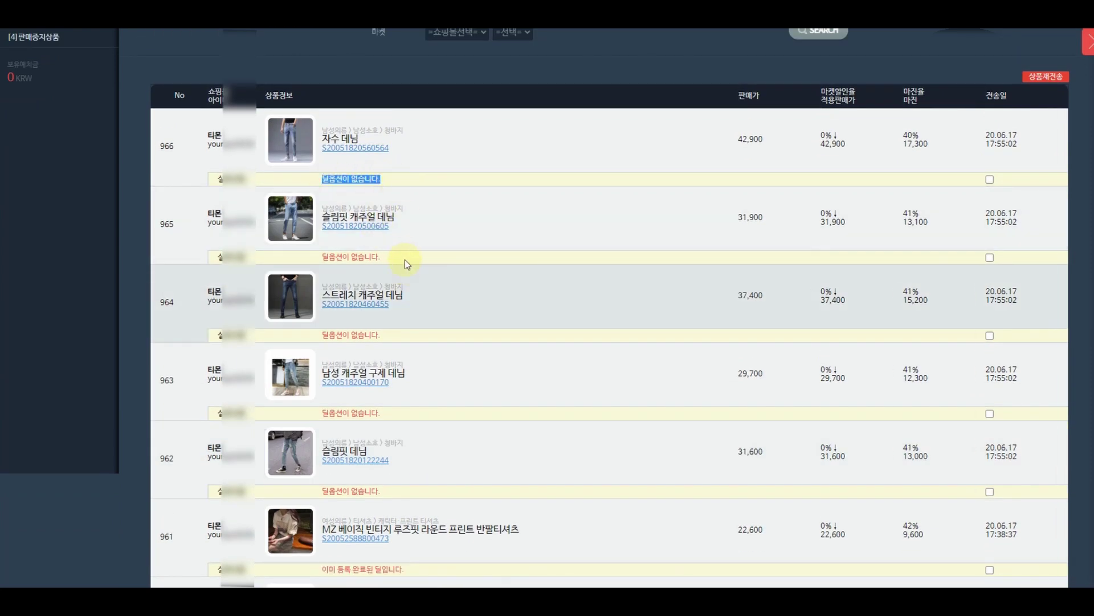
drag(395, 257, 321, 257)
drag(394, 339, 343, 328)
drag(393, 178, 322, 179)
drag(391, 256, 322, 257)
scroll(391, 331, up, 3)
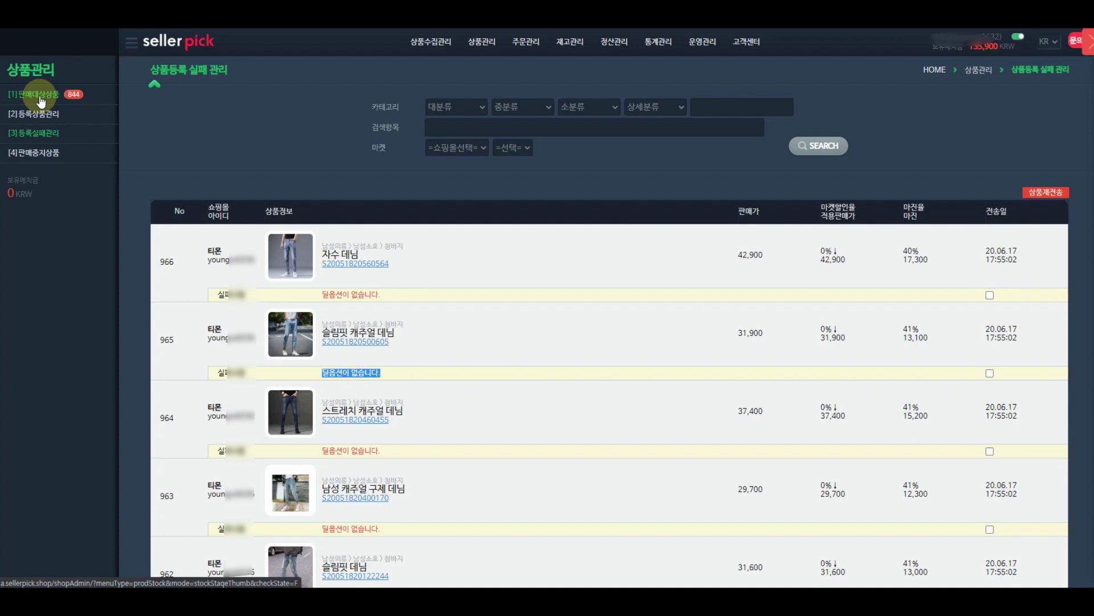
Step: Search the 판매대상상품 list for 비공개 products in the category 패션의류/잡화 > 남성패션
click(40, 95)
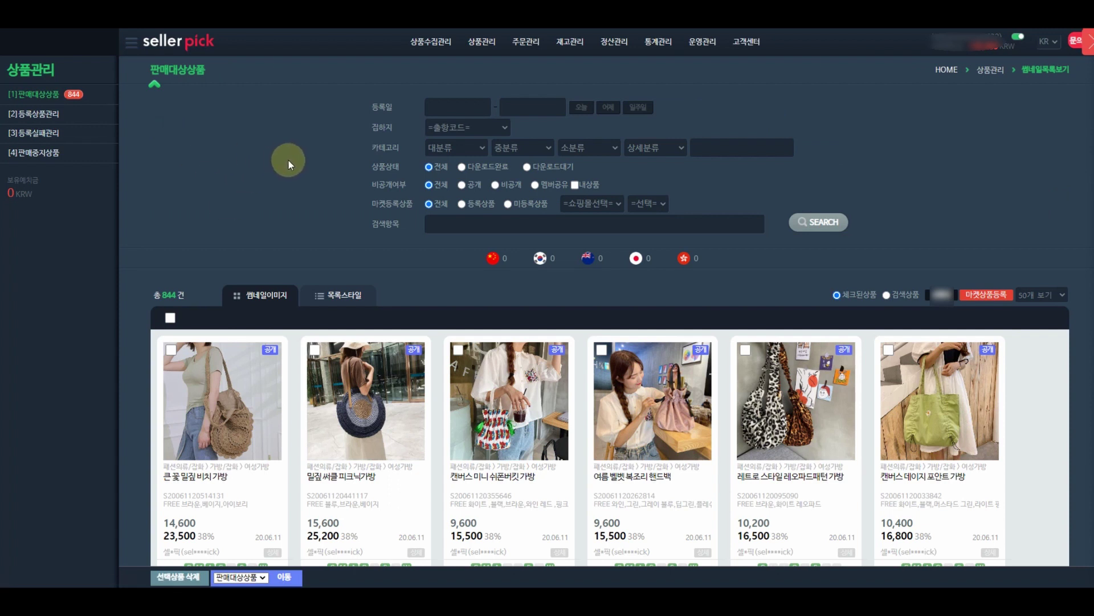
click(496, 184)
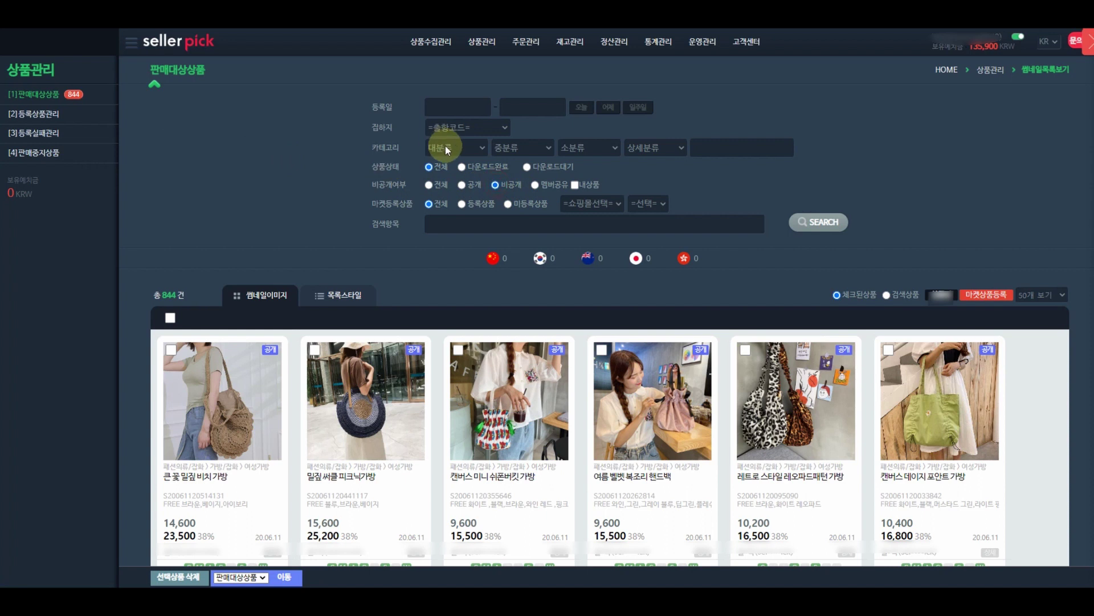
click(448, 148)
click(459, 174)
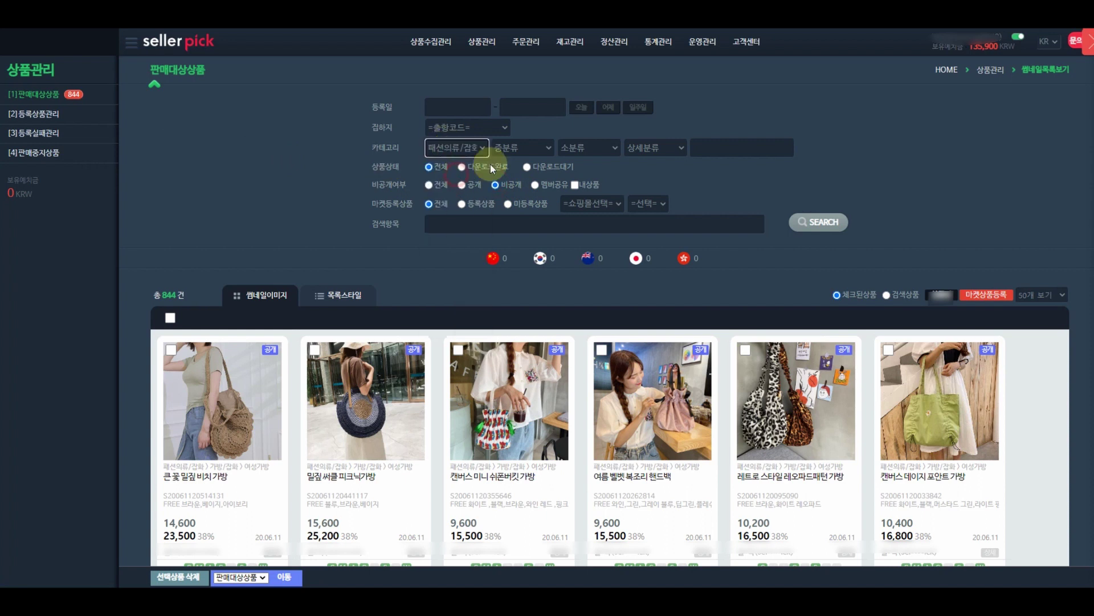
click(534, 150)
click(516, 182)
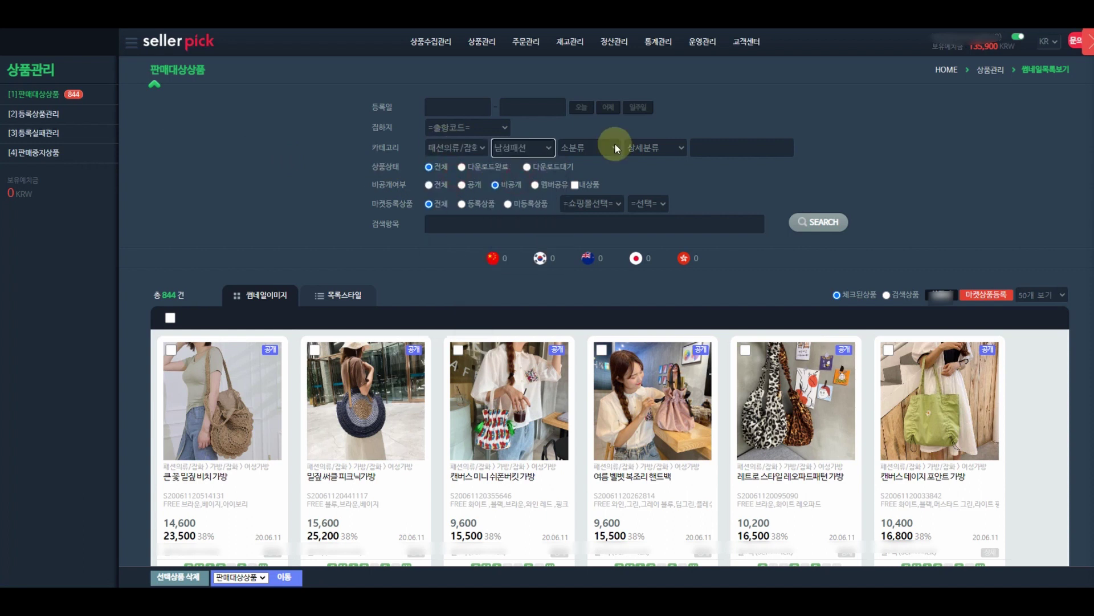
click(606, 149)
click(604, 149)
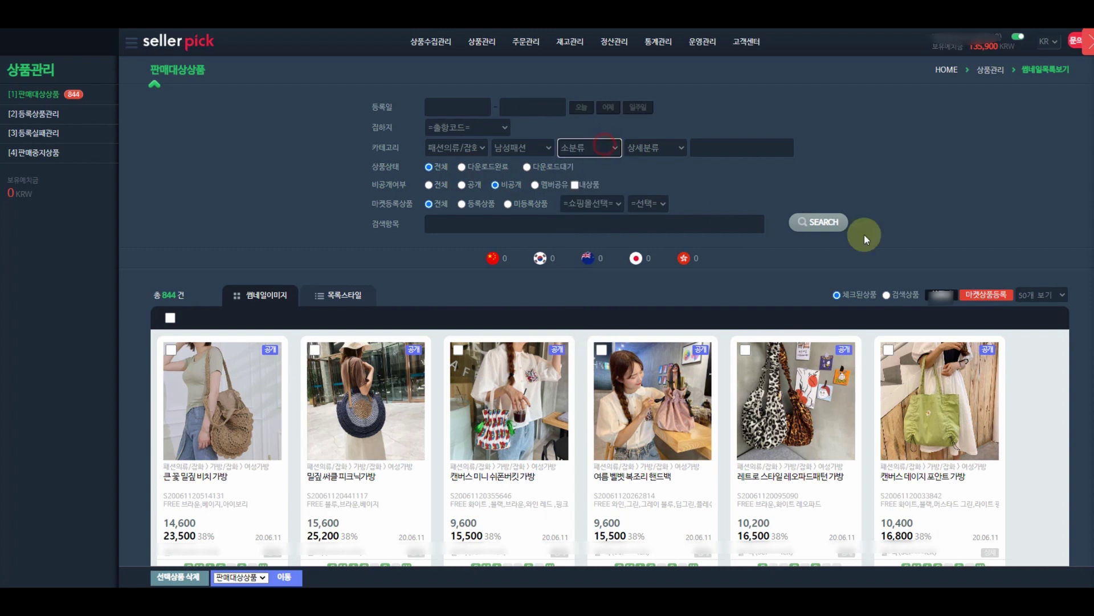
click(821, 222)
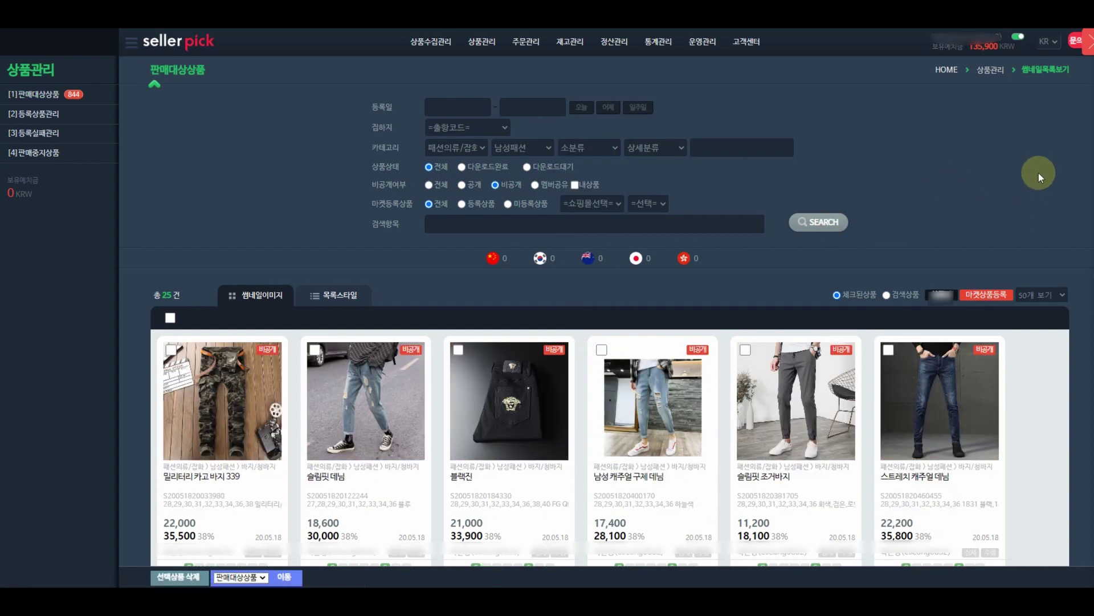
Step: Select the seven denim products among the results, including both 슬림핏 데님 items, 자수 데님 and 캐주얼 조거 데님
scroll(1043, 165, down, 5)
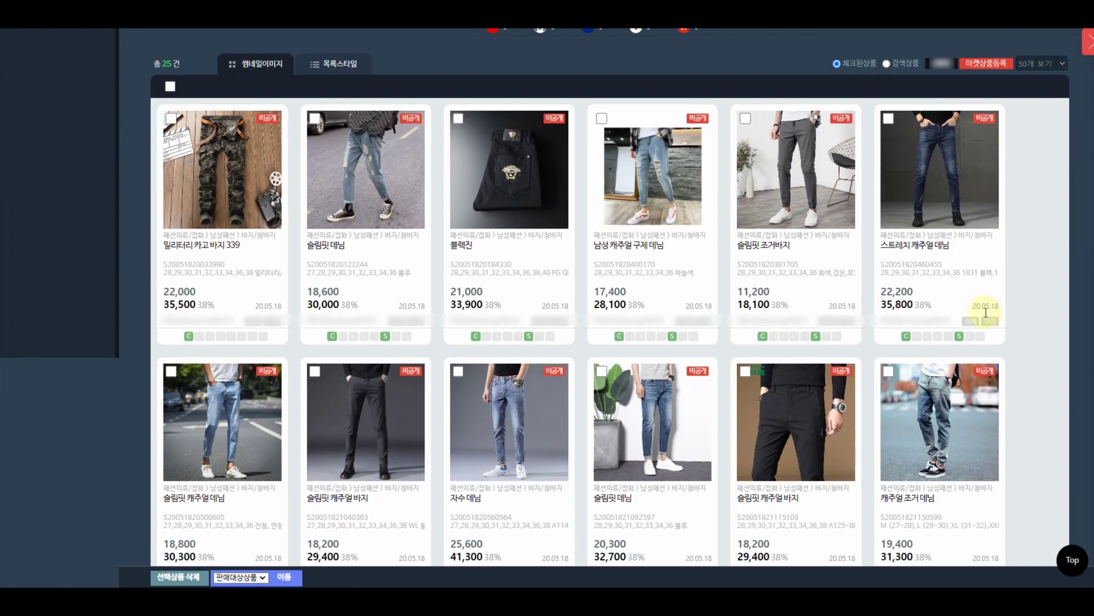
scroll(1037, 359, down, 3)
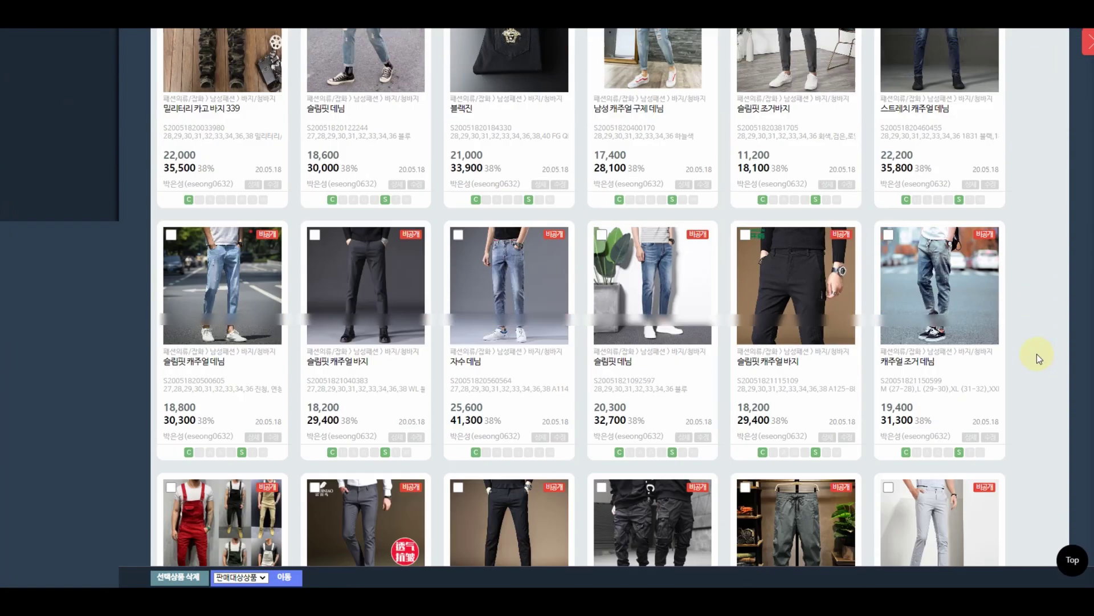
scroll(1038, 354, down, 2)
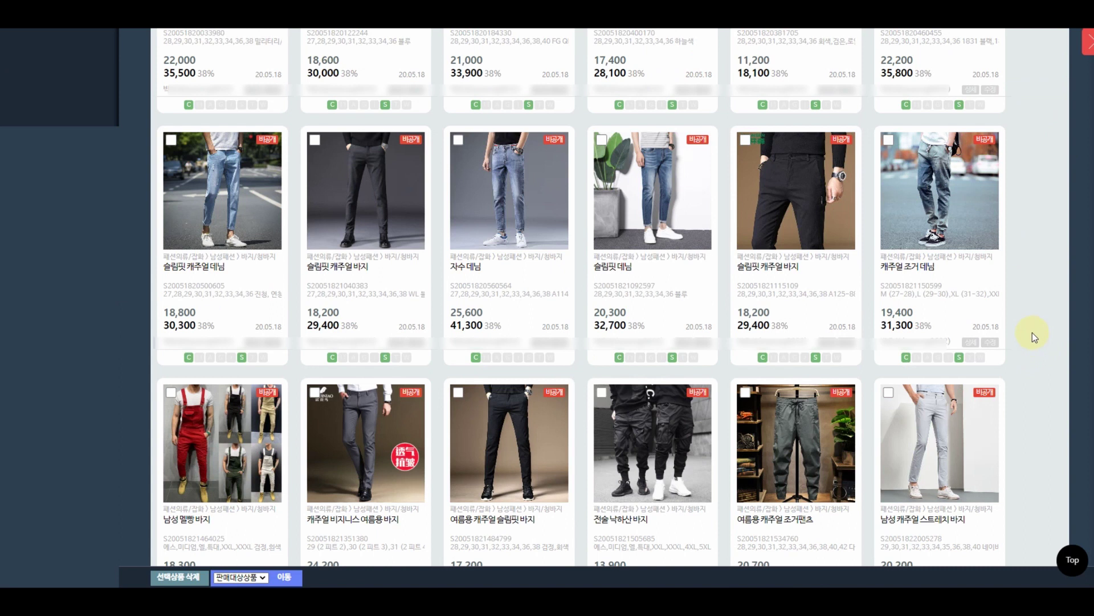
scroll(1033, 335, up, 4)
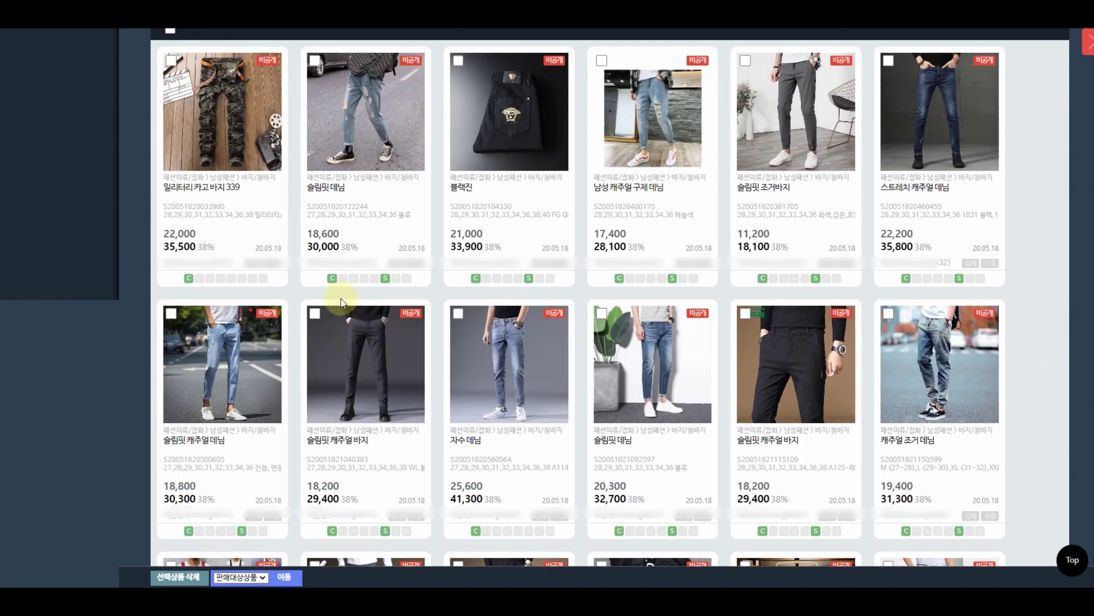
click(314, 60)
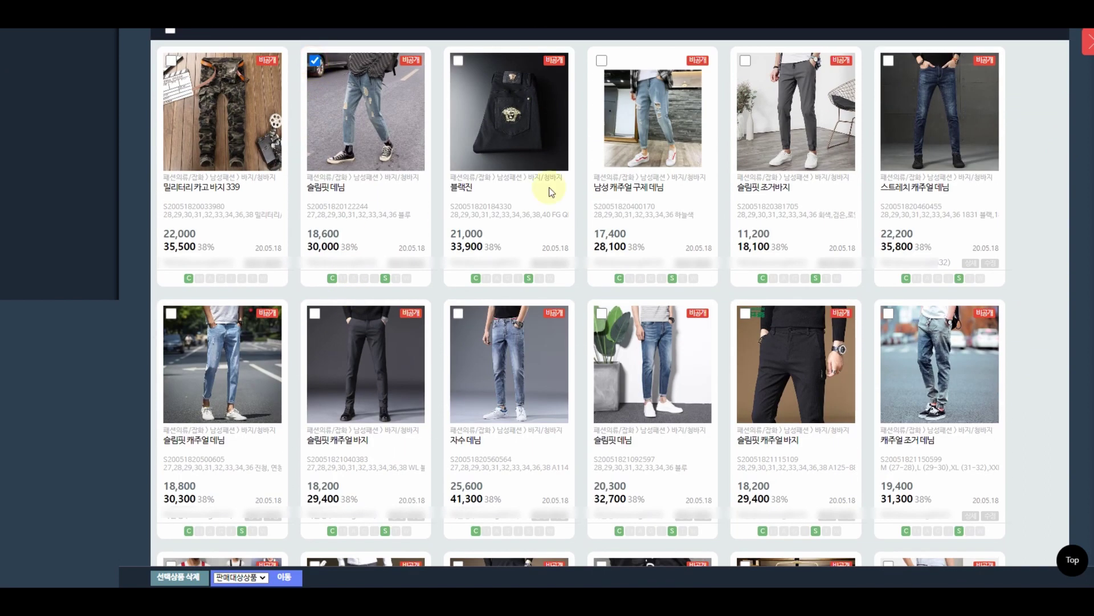
click(888, 60)
click(172, 314)
click(458, 313)
click(601, 314)
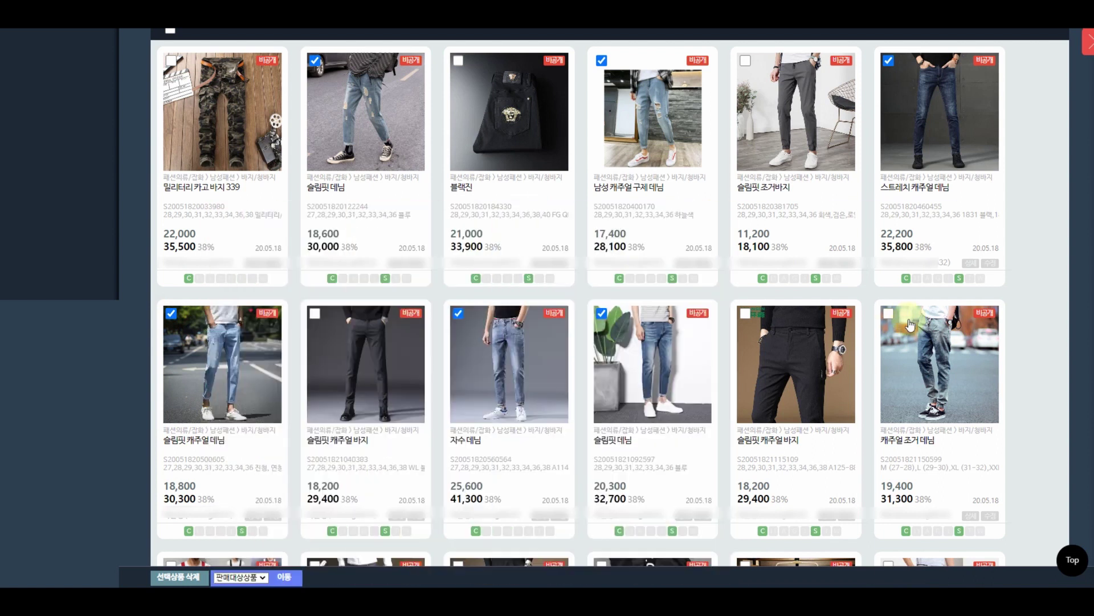
click(889, 313)
Step: Start the market registration of the selected denim products and check which markets their cards already show as registered
scroll(1034, 327, up, 5)
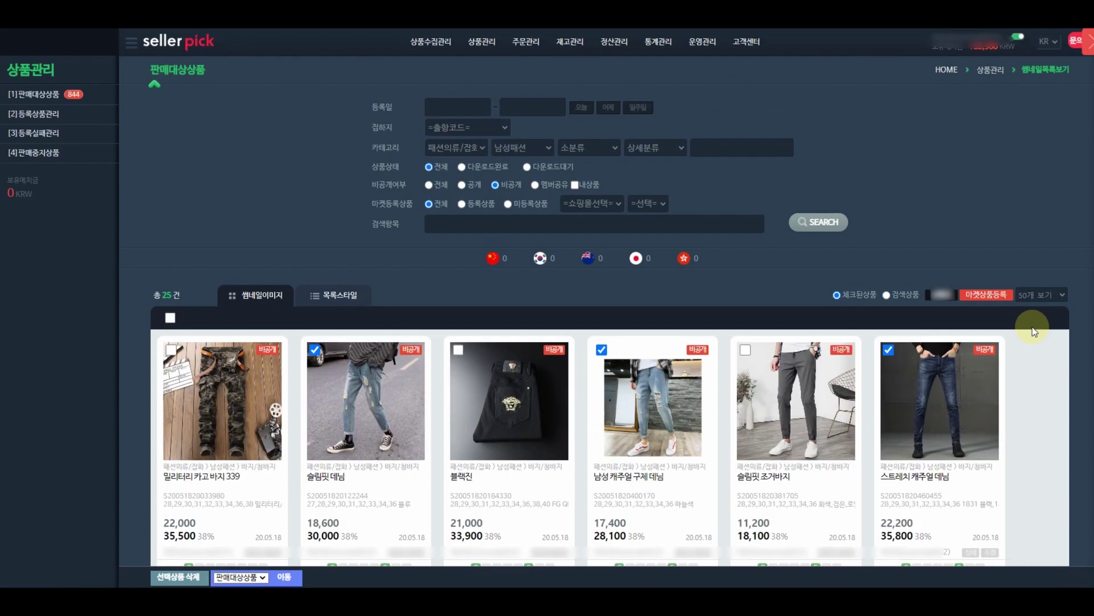
click(998, 300)
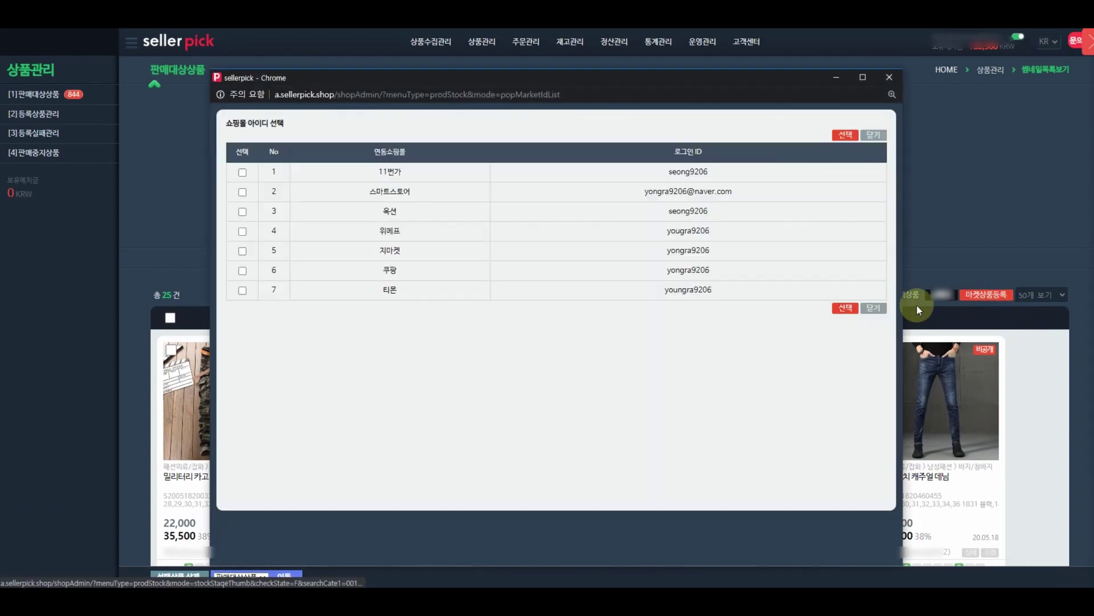
drag(514, 83, 749, 41)
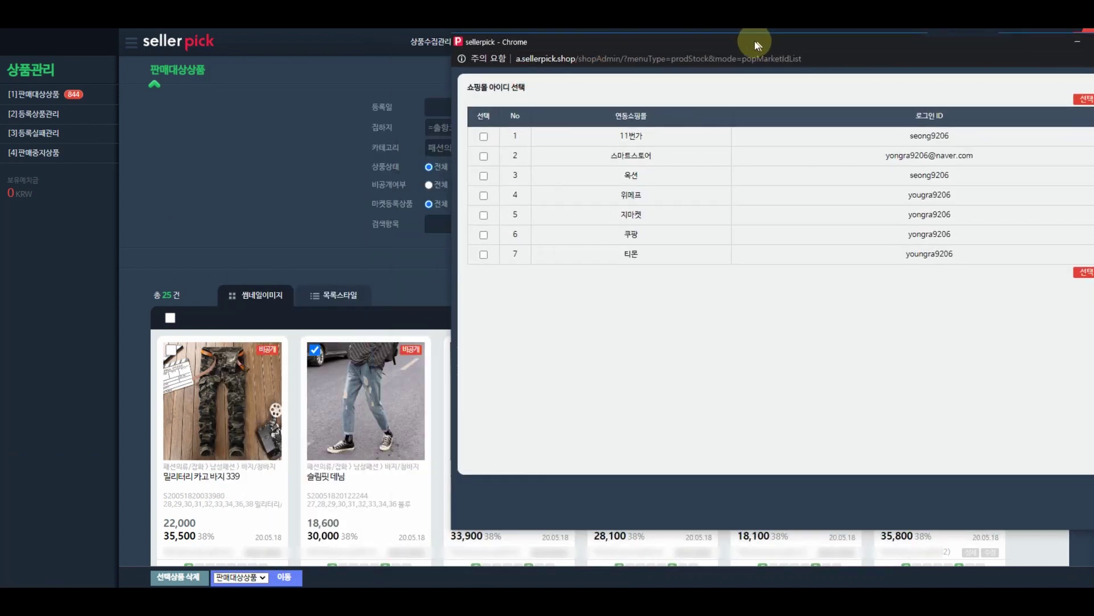
scroll(108, 333, down, 2)
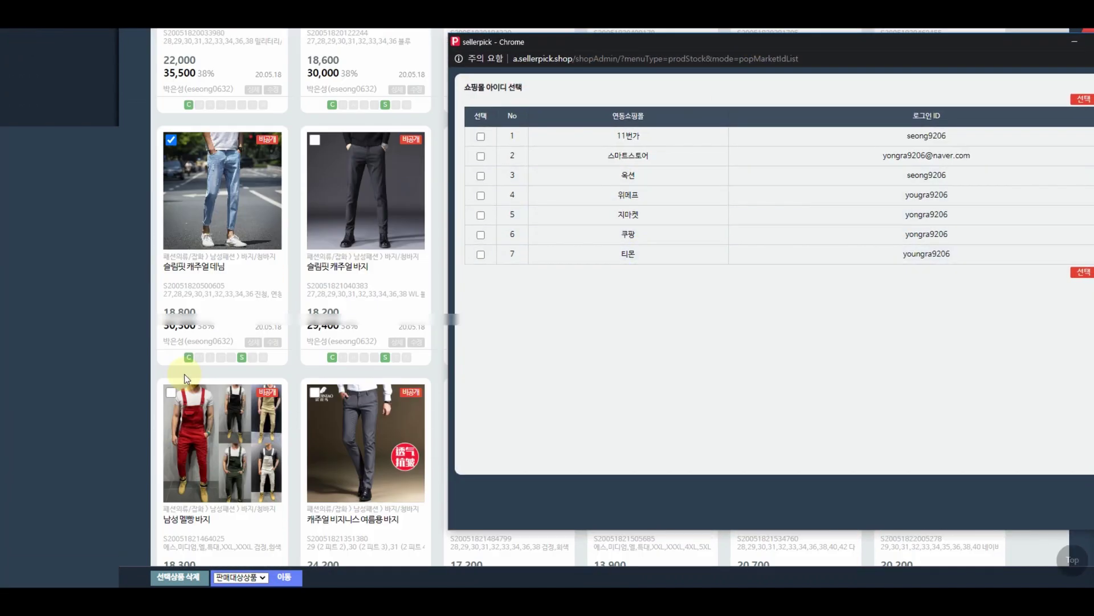
scroll(185, 375, down, 5)
scroll(185, 375, up, 3)
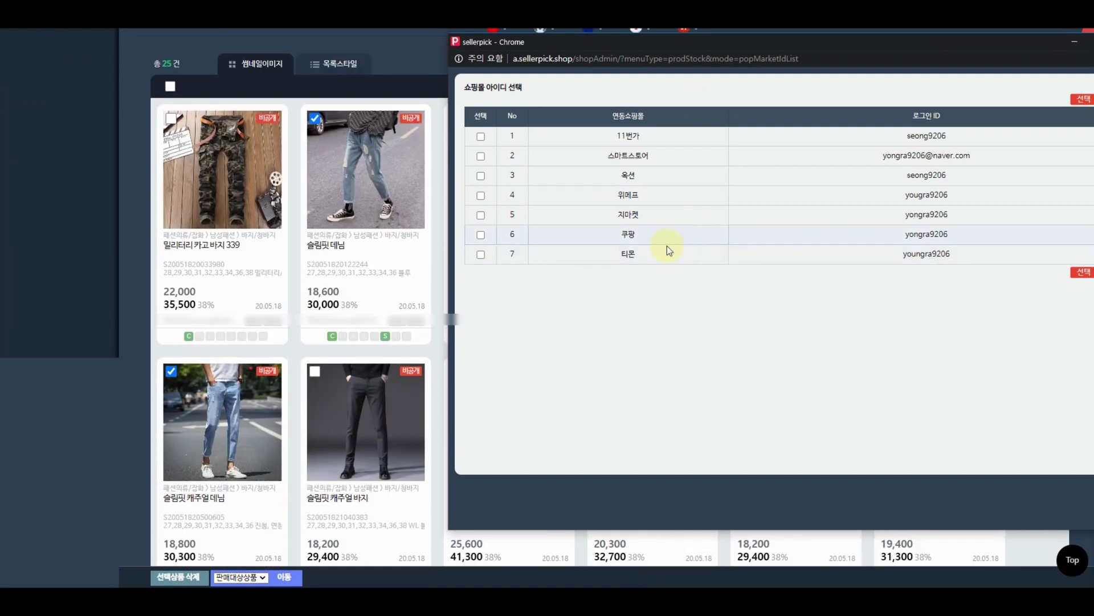
Step: Choose the 티몬, 지마켓, 11번가 and 위메프 accounts as target markets and confirm the selection
click(667, 258)
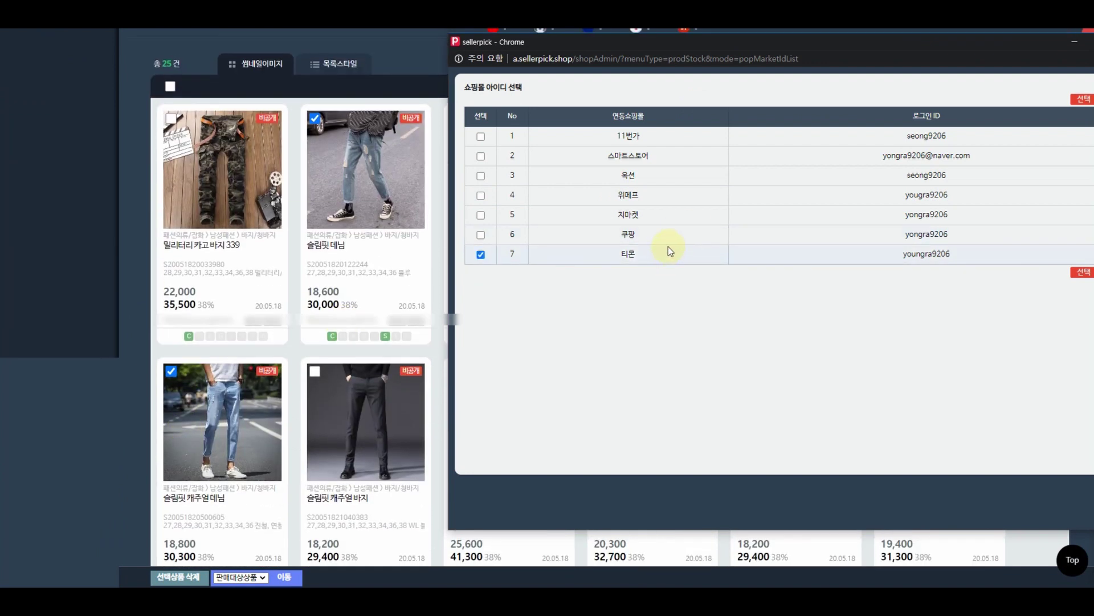
click(665, 216)
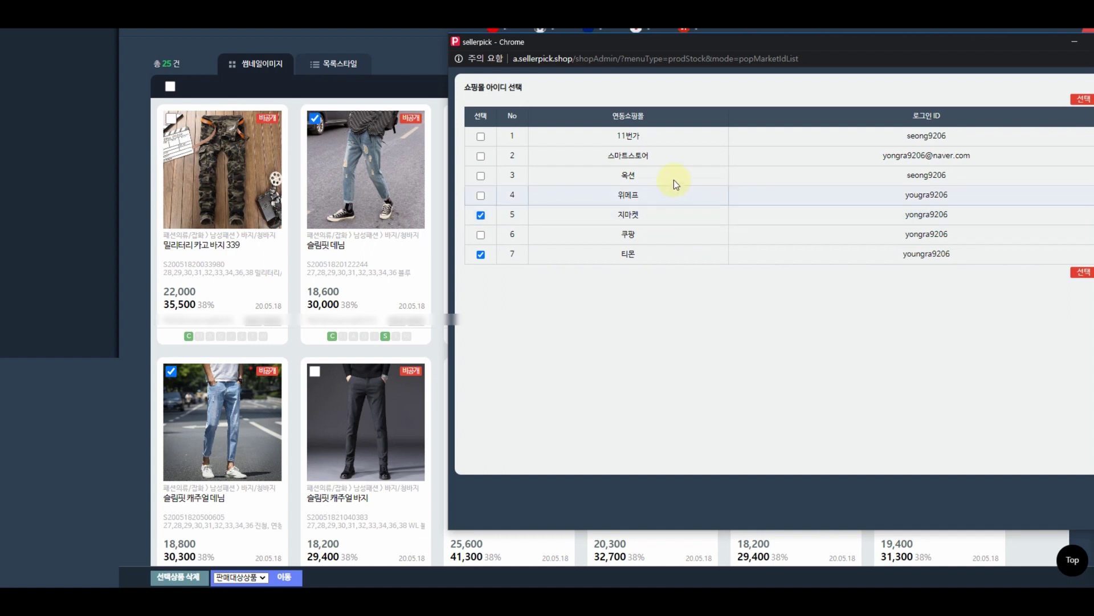
click(671, 135)
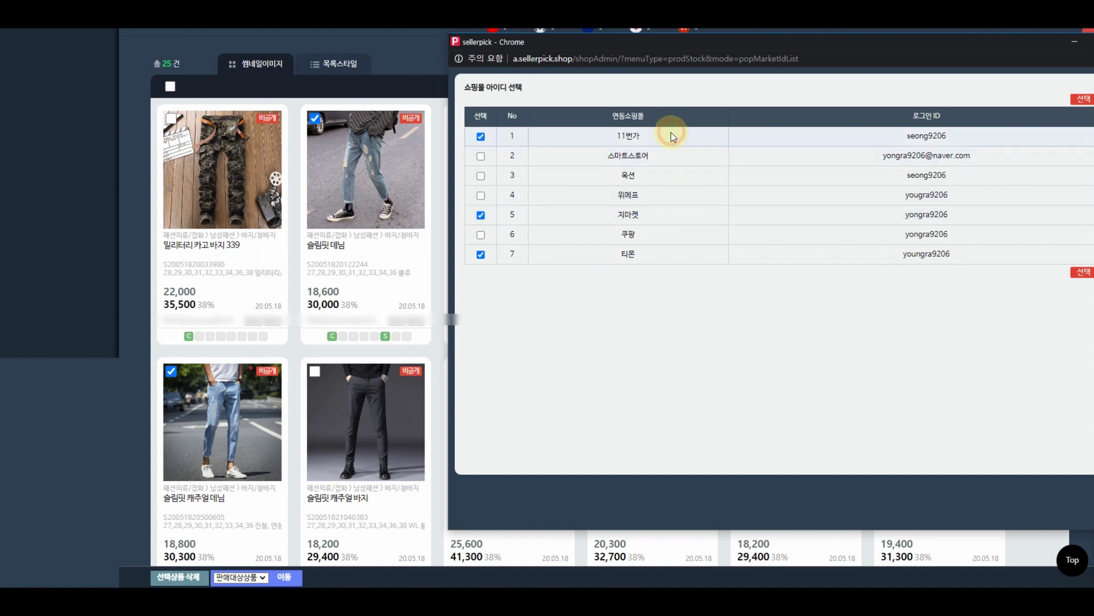
click(663, 194)
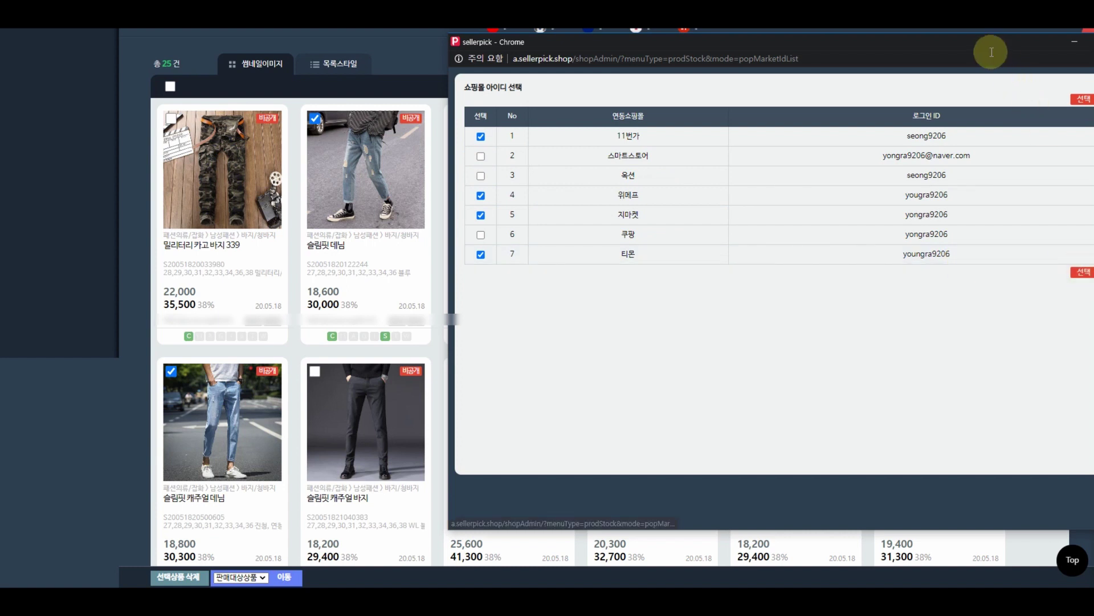
drag(986, 46, 730, 65)
click(827, 291)
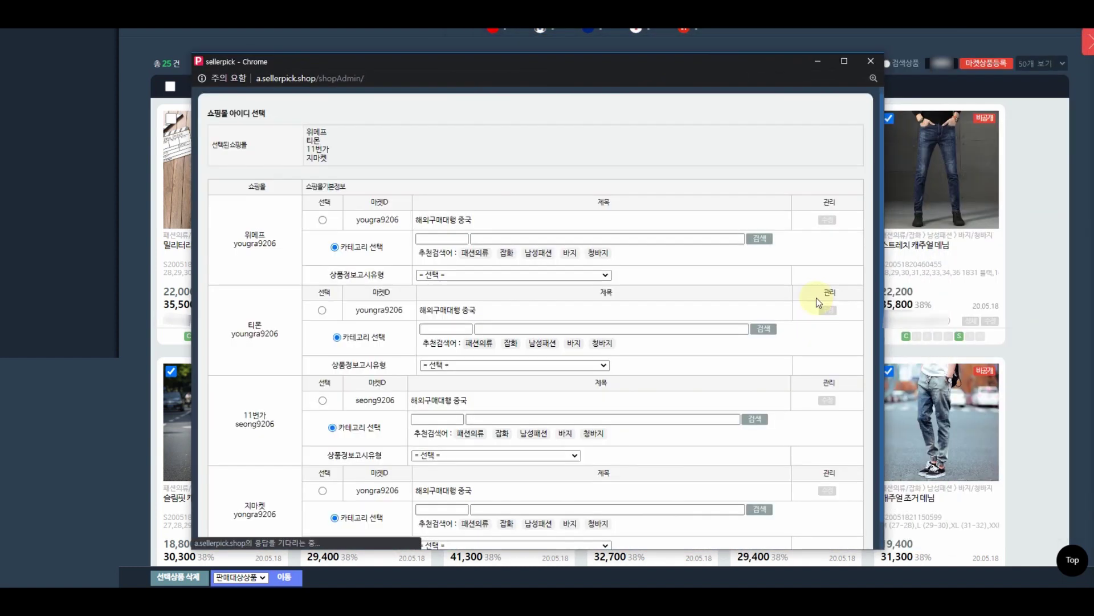
Step: Select the 해외구매대행 중국 basic information for 위메프, 티몬, 11번가 and 지마켓
click(323, 220)
click(322, 310)
click(322, 400)
scroll(370, 445, down, 1)
click(323, 468)
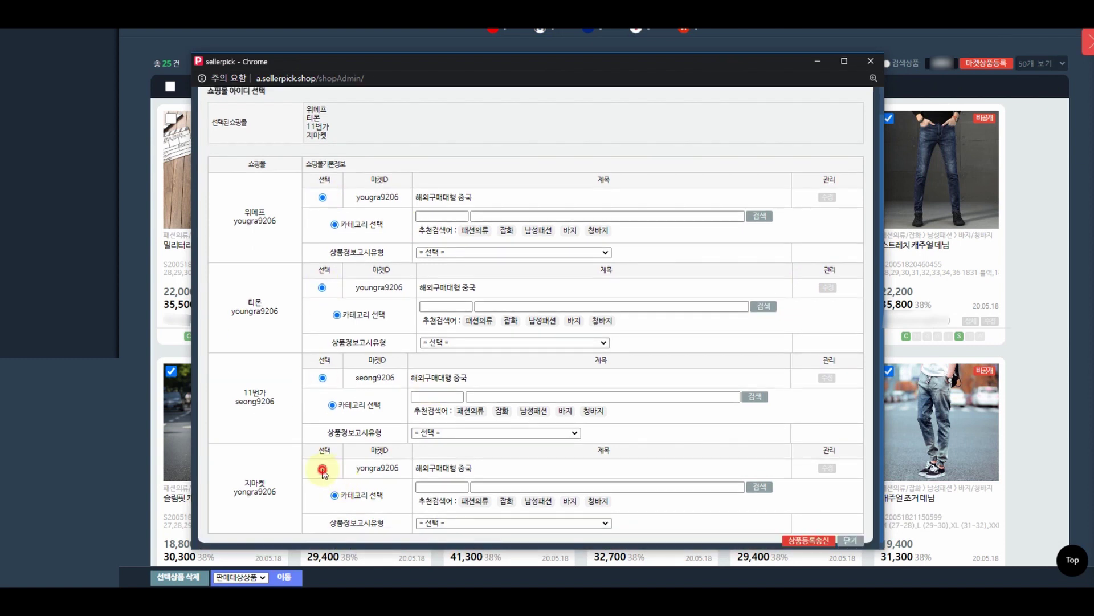
Step: Set the 위메프 category to 남성의류 > 청바지 > 스키니/슬림핏 > 스키니진 and its product notice type to 1 의류
click(598, 231)
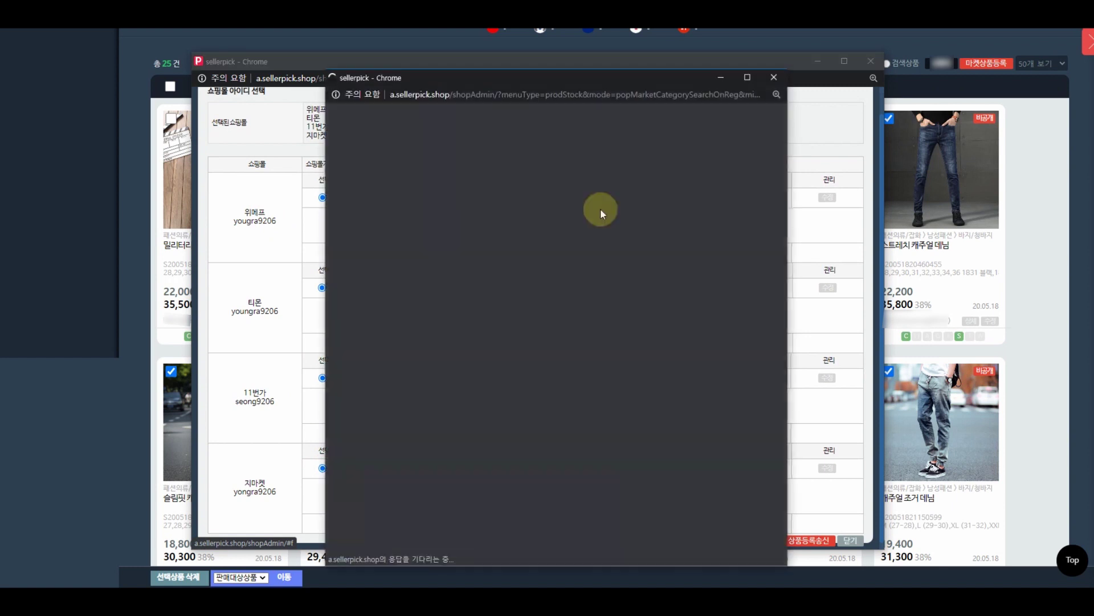
click(653, 186)
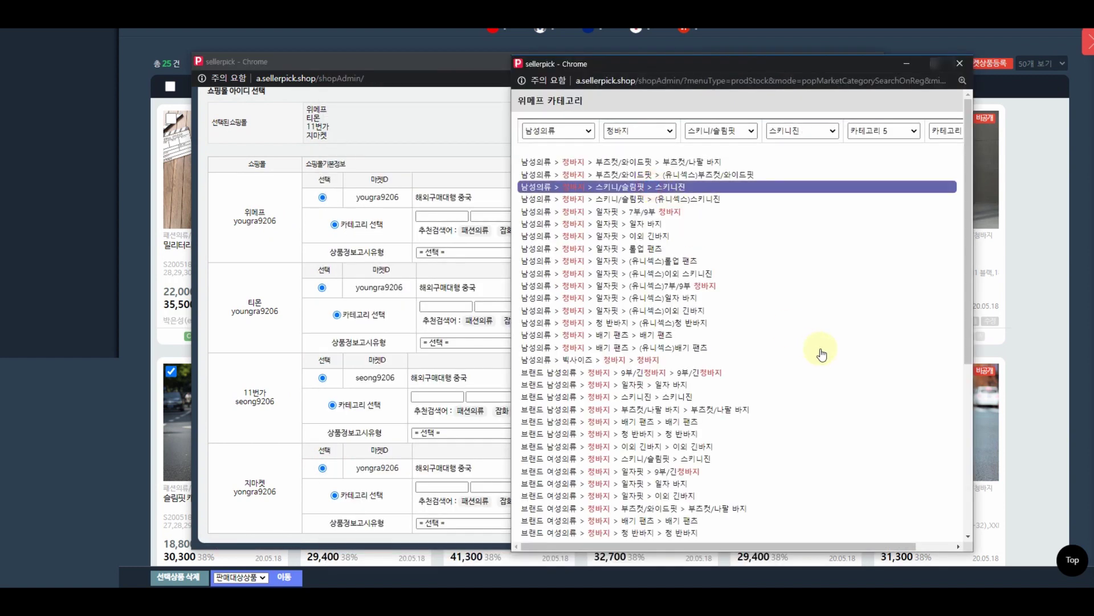
scroll(810, 399, down, 10)
click(728, 522)
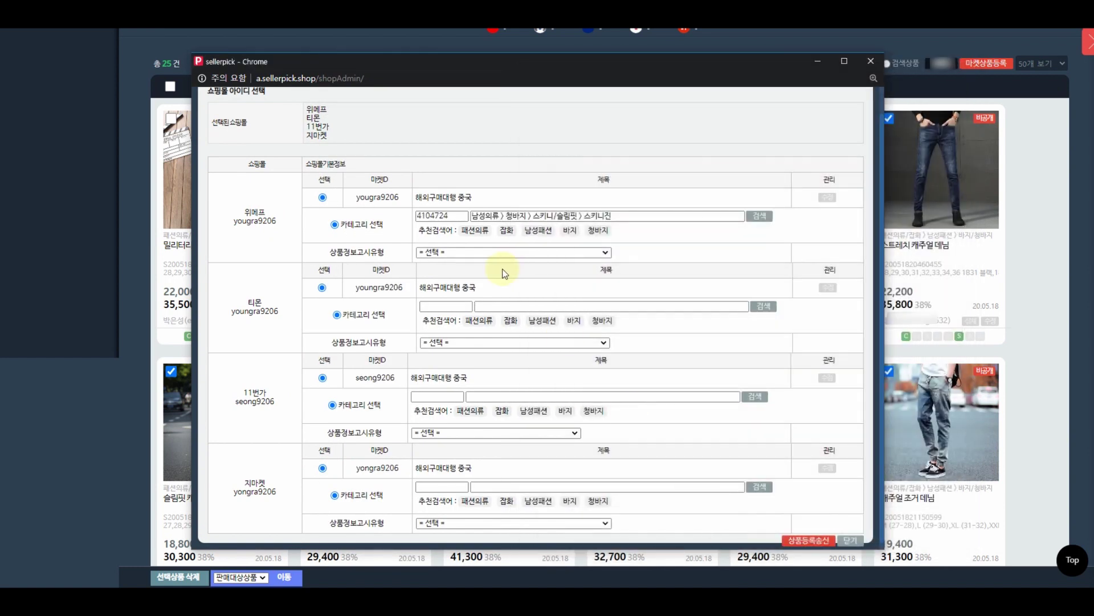
click(477, 252)
click(465, 277)
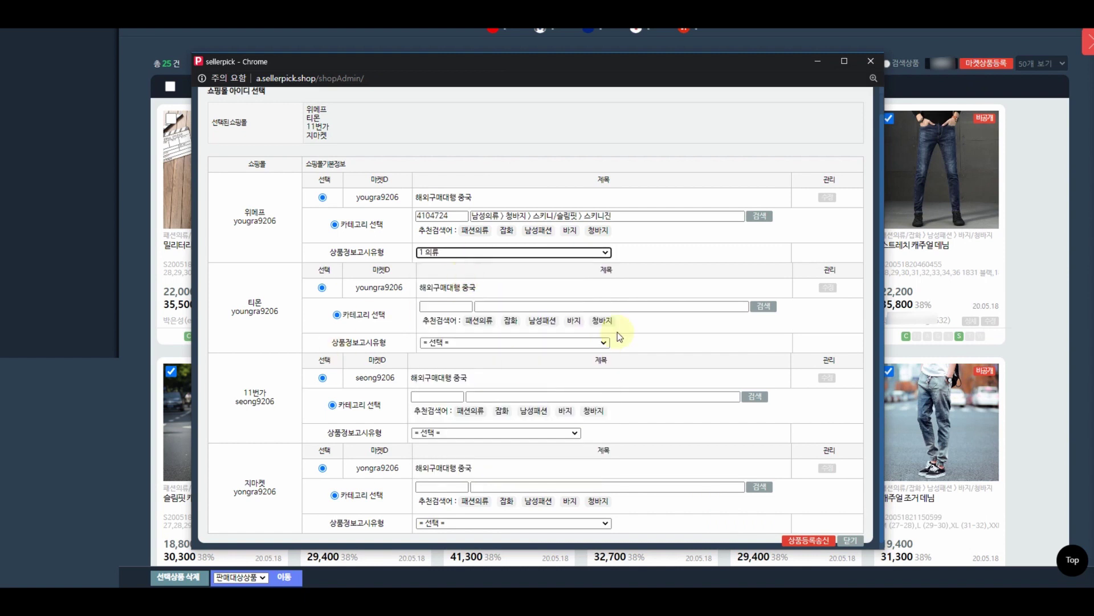
Step: Set the 티몬 category to 남성의류 > 남성소호 > 청바지 and its product notice type to 의류
click(603, 320)
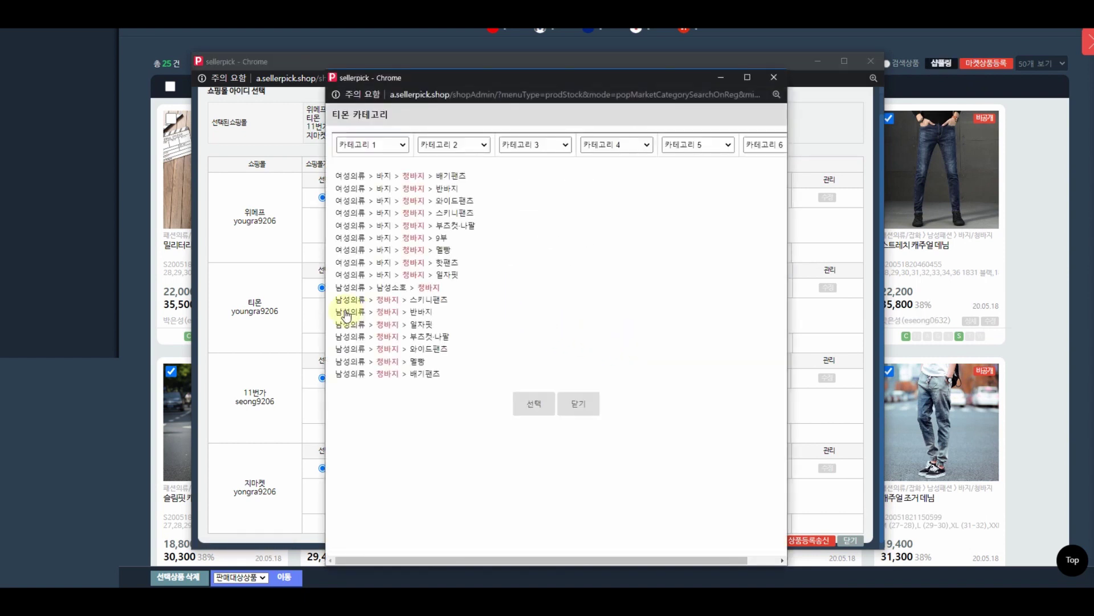
click(435, 288)
click(546, 405)
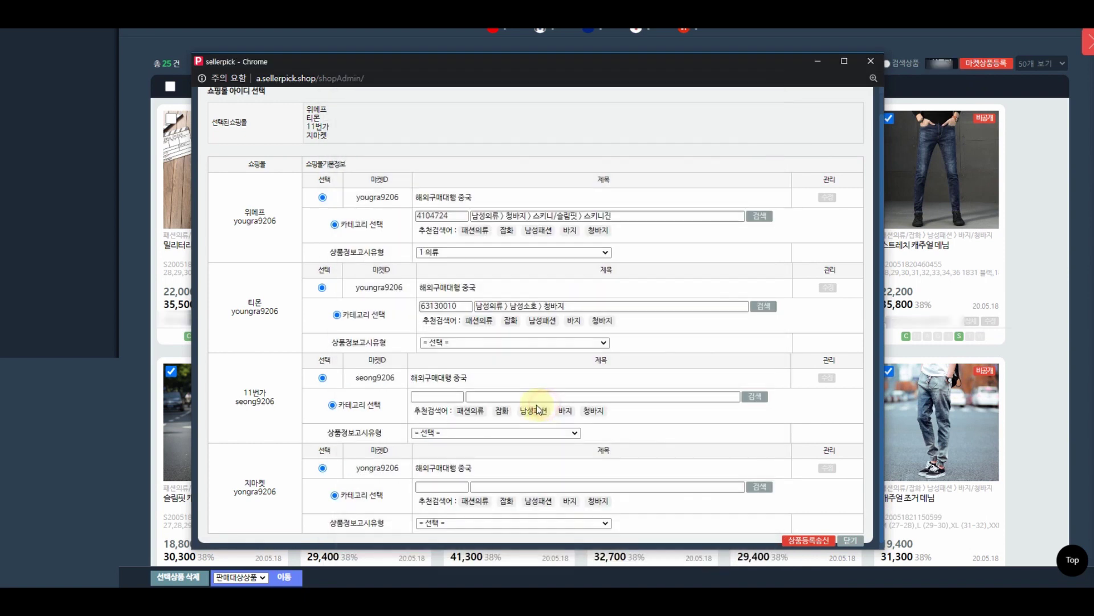
click(505, 343)
click(482, 363)
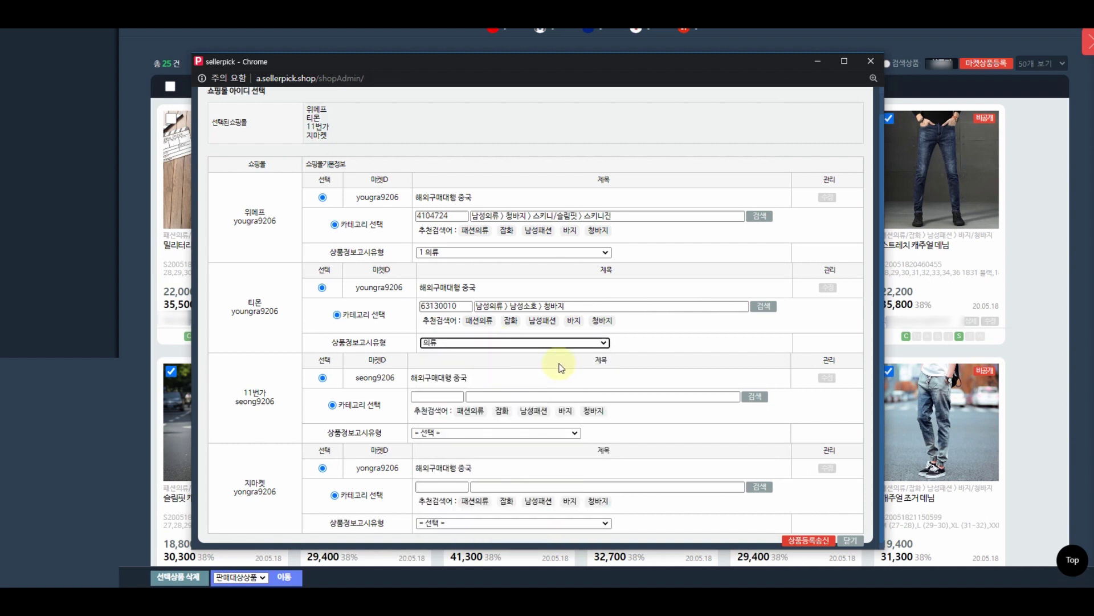
Step: Set the 11번가 category to [해외직구] 해외직구 > 의류/언더웨어 > 남성 팬츠 > 데님팬츠
click(590, 411)
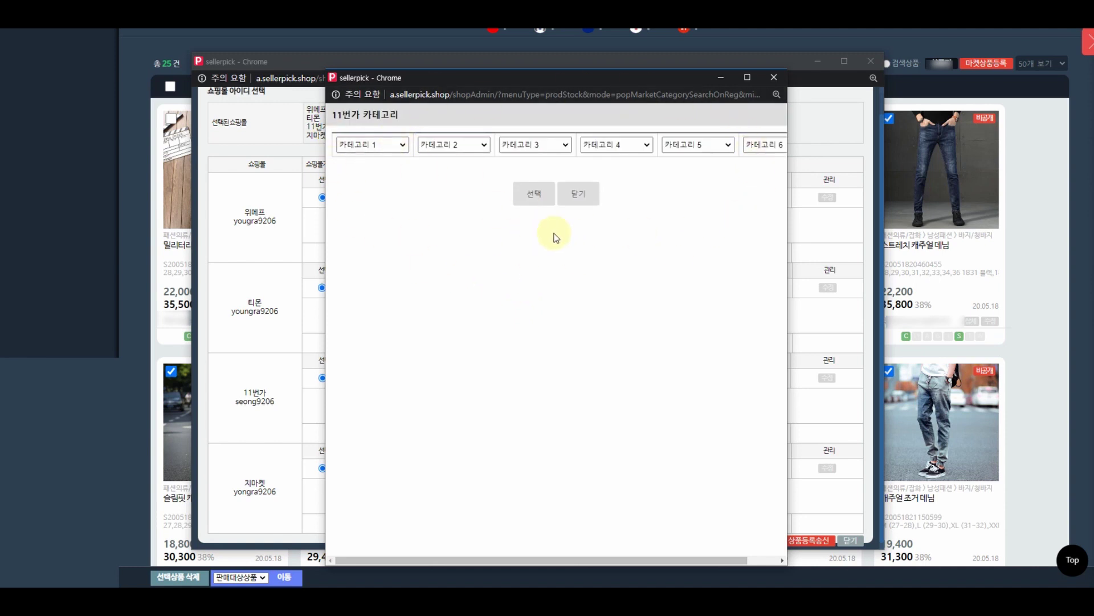
click(374, 144)
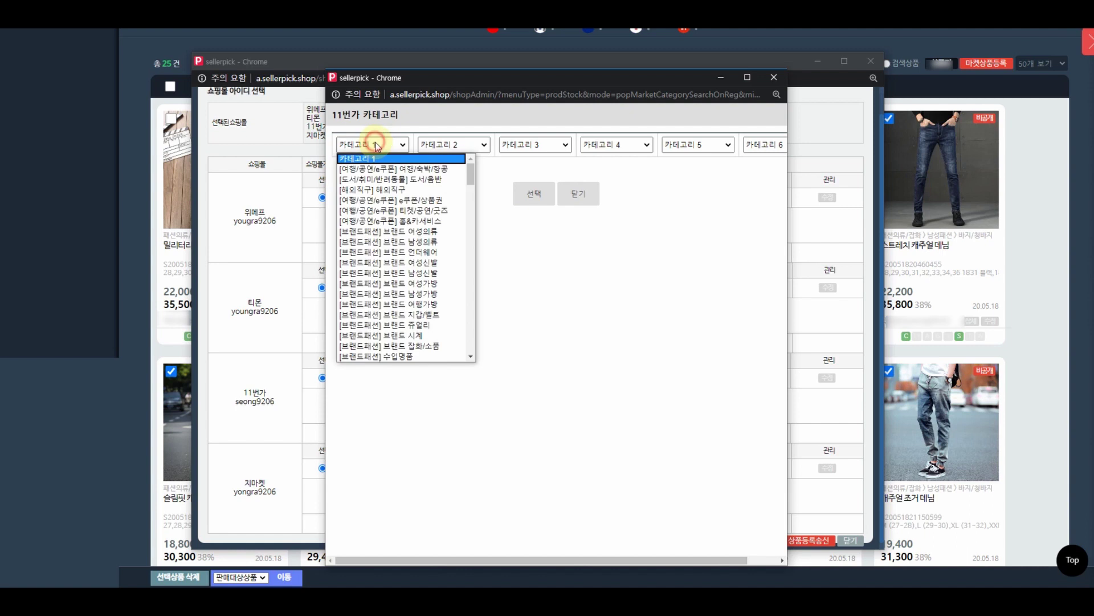
click(391, 188)
click(457, 145)
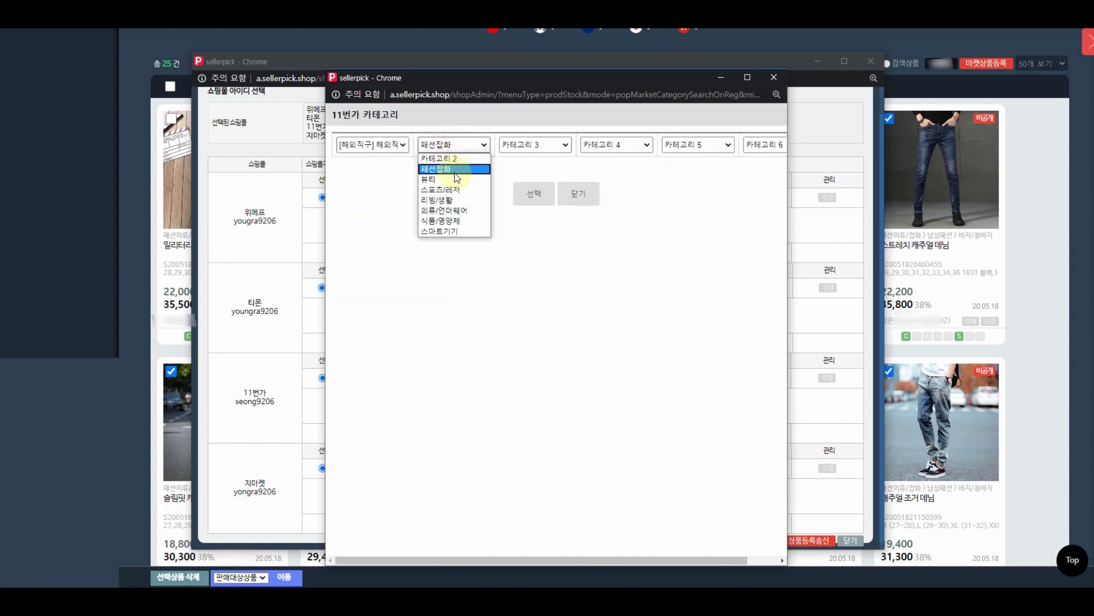
click(456, 209)
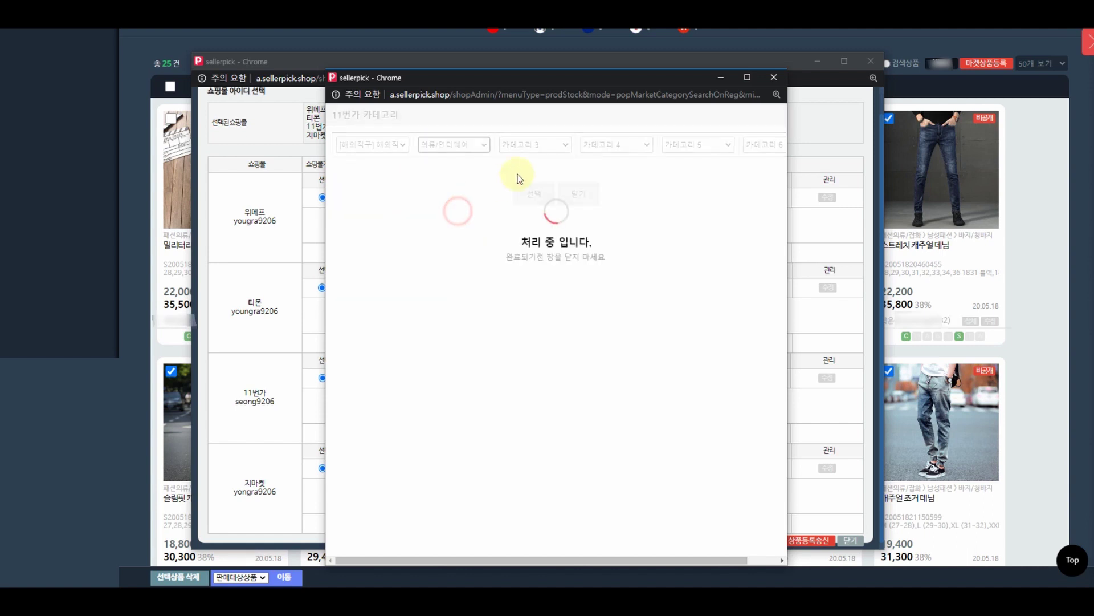
click(539, 147)
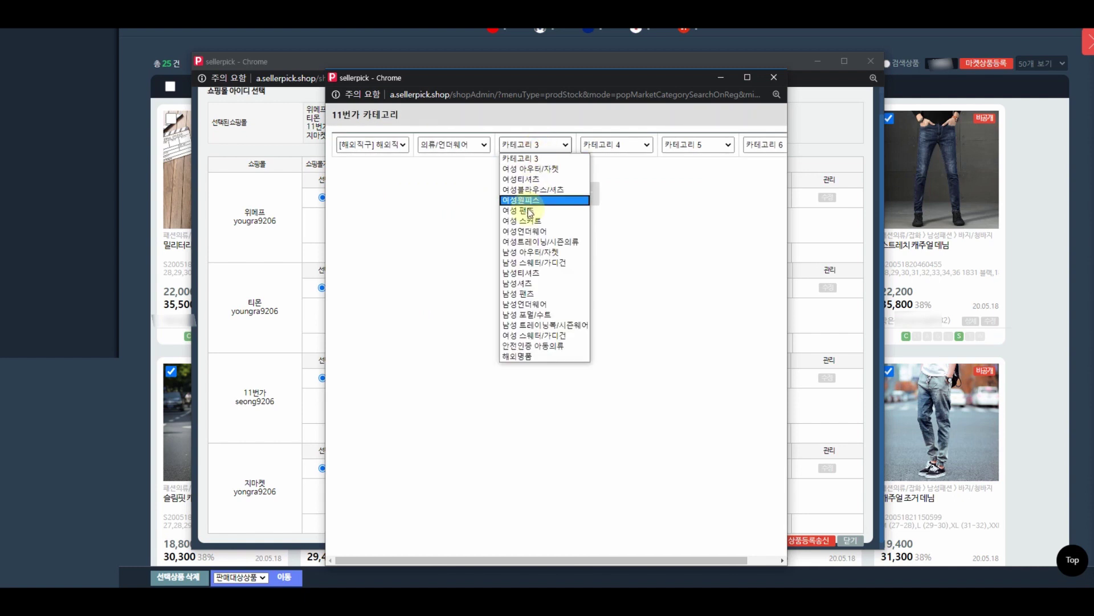
click(522, 293)
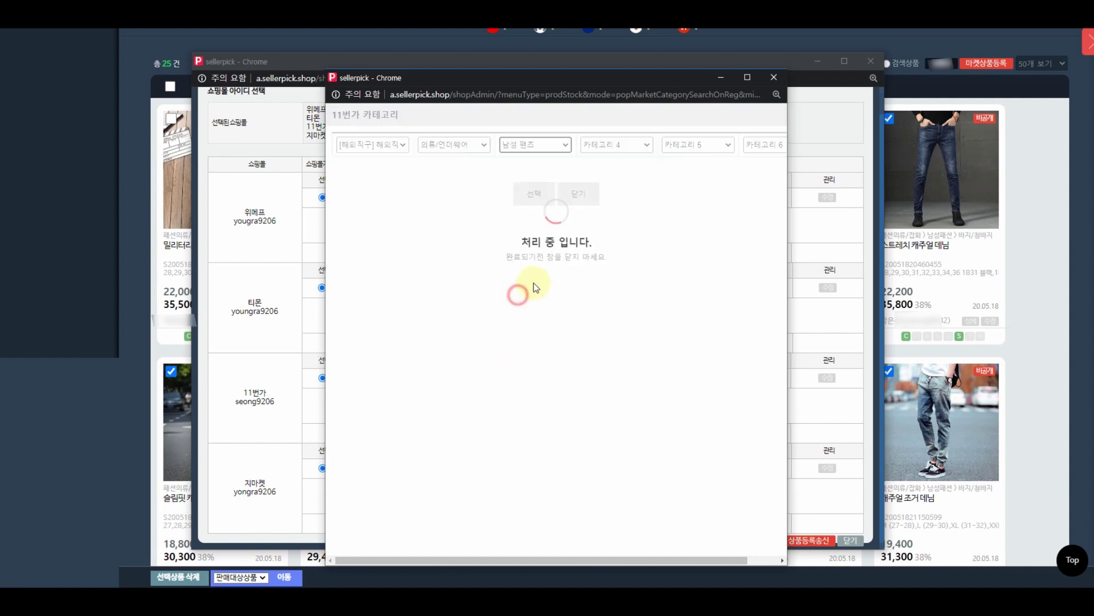
click(622, 145)
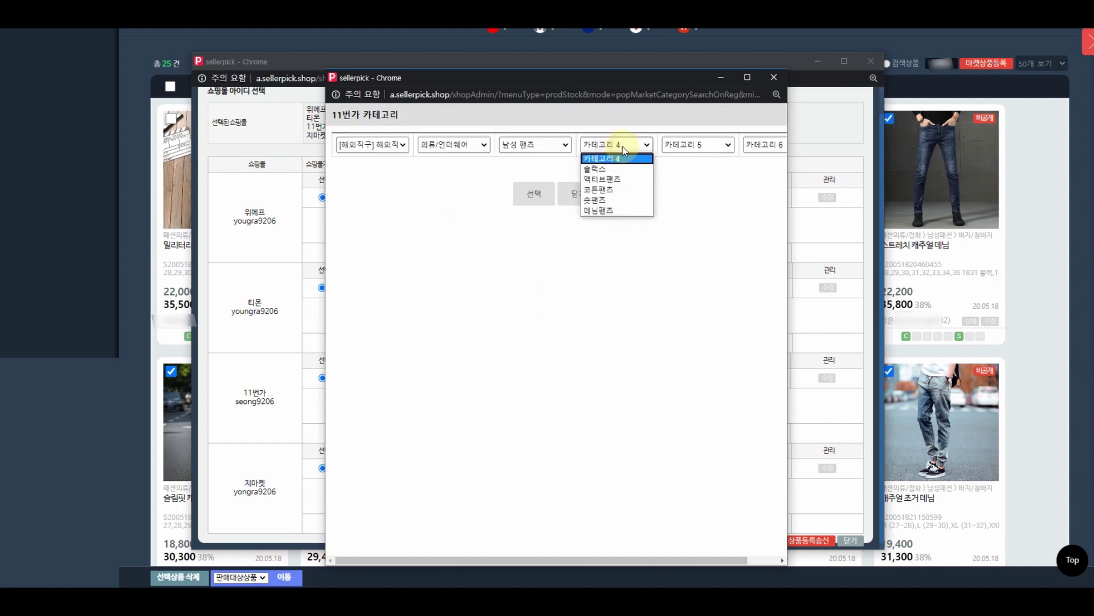
click(605, 209)
click(686, 146)
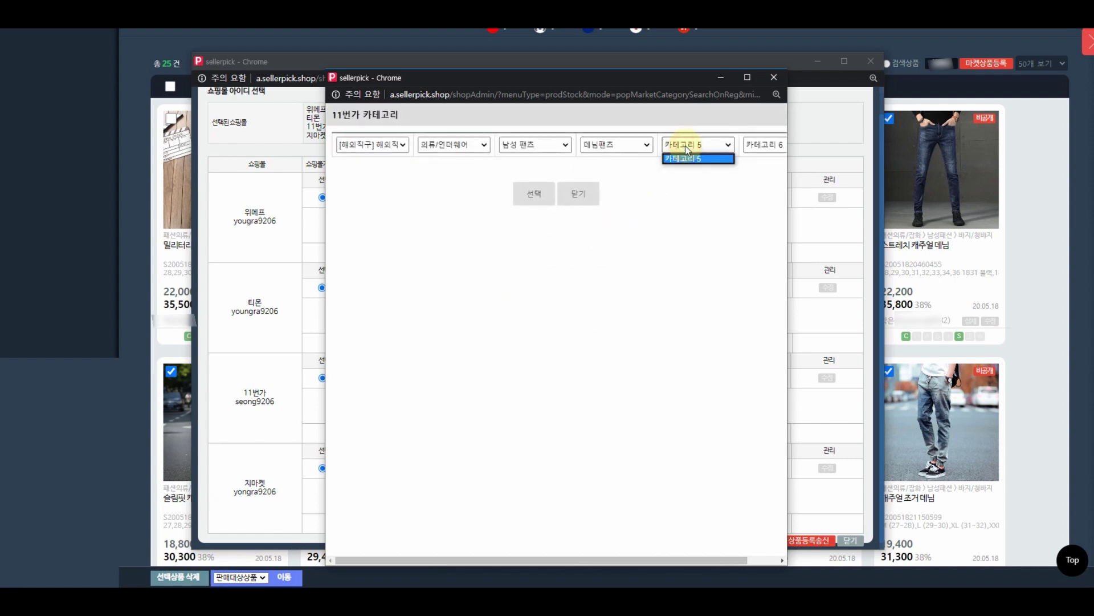
click(688, 146)
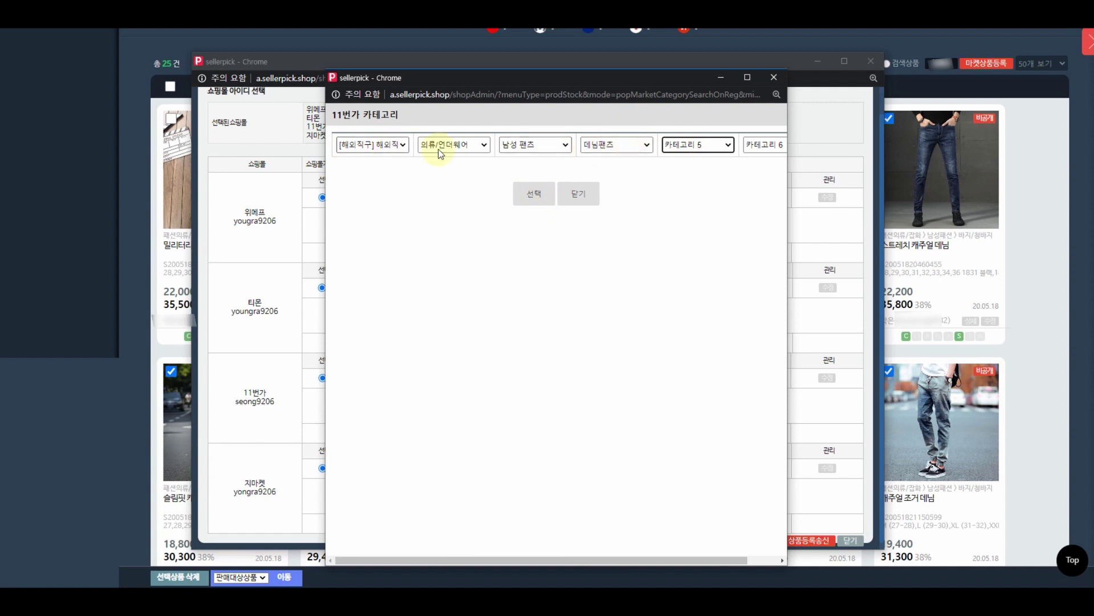
click(533, 197)
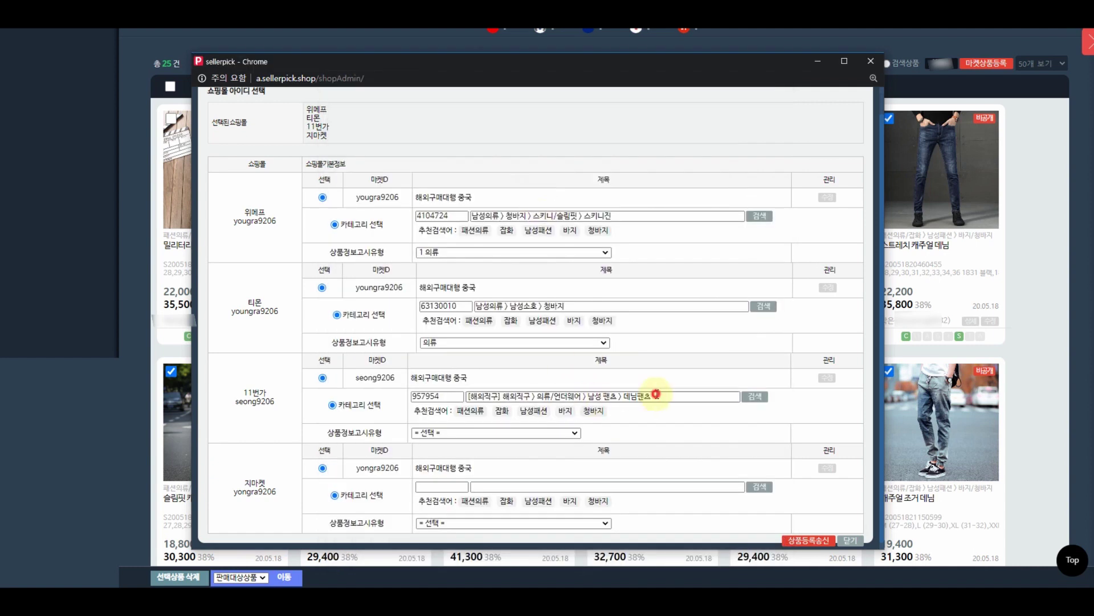
Step: Set the 11번가 product notice type to 01 의류
drag(655, 394, 446, 394)
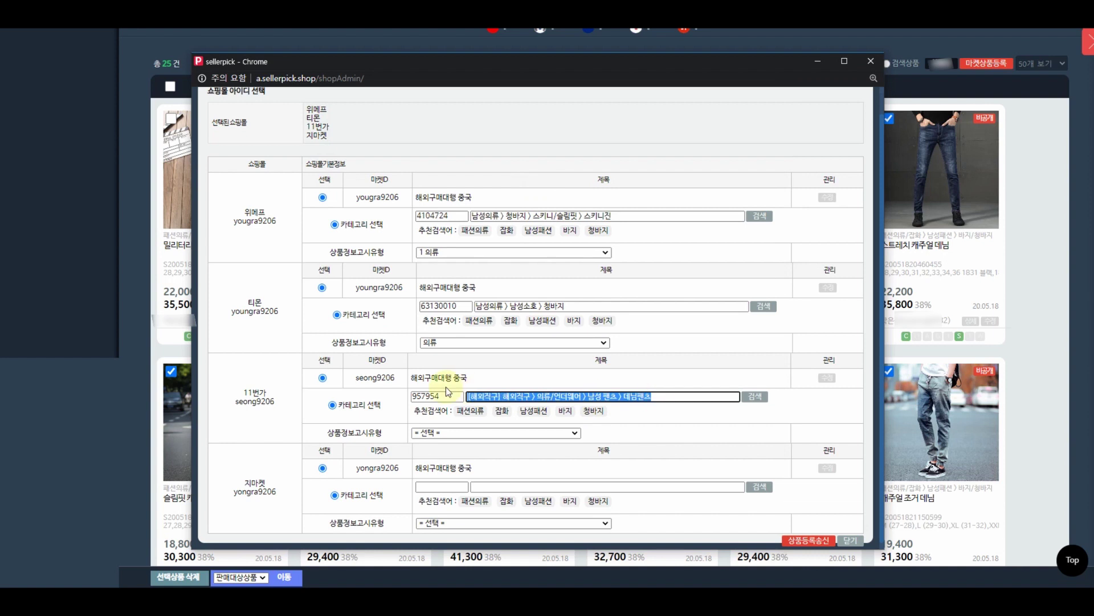
click(482, 432)
click(458, 239)
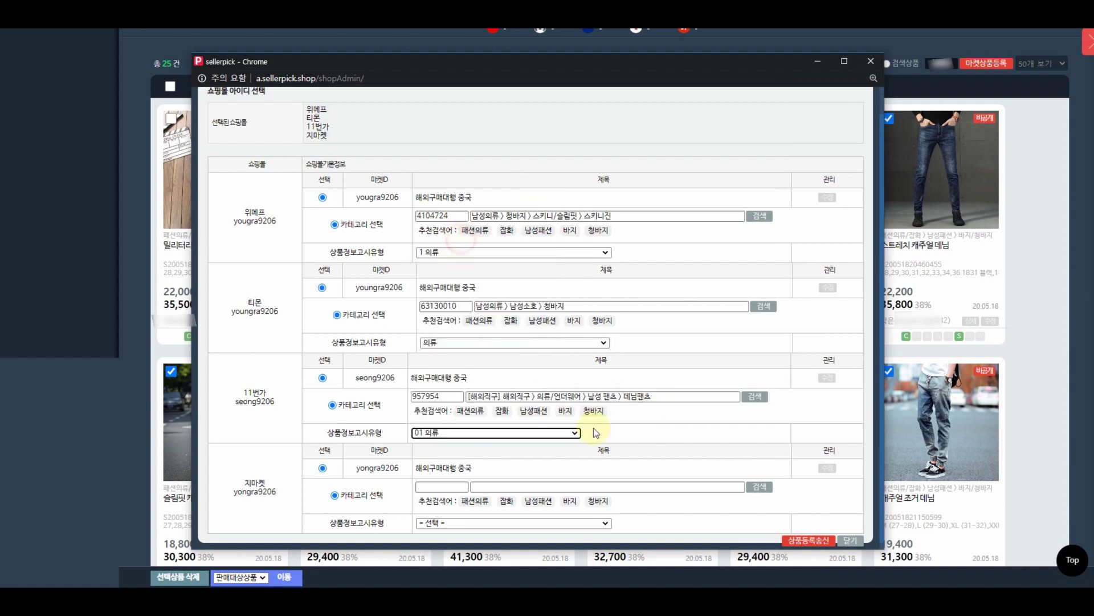
Step: Set the 지마켓 category to 남성의류 > 청바지 > 스키니/슬림핏 and its product notice type to 1 의류
click(598, 501)
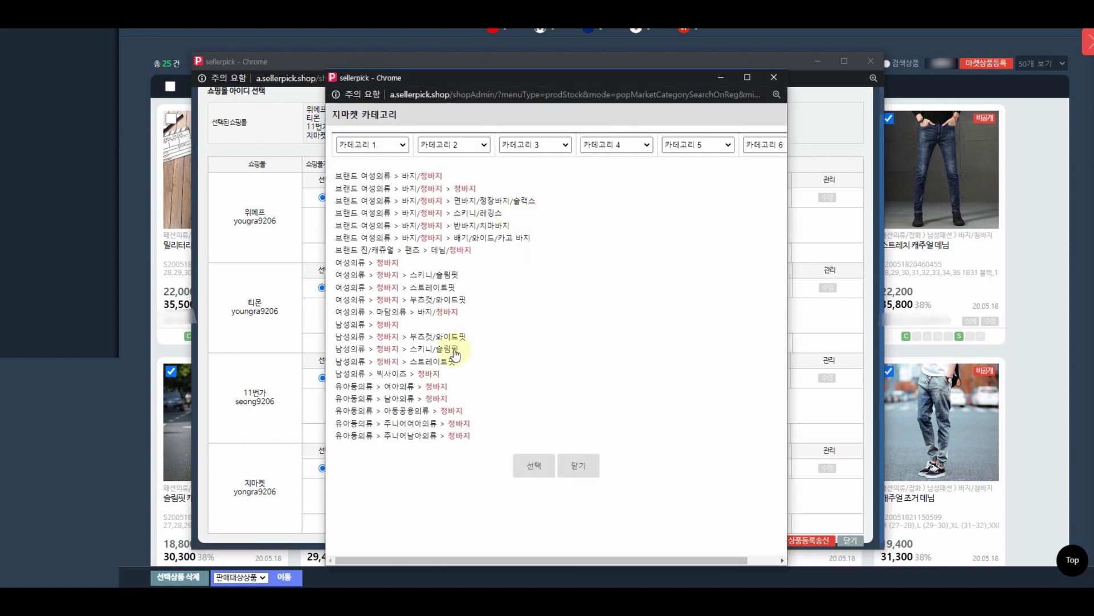
click(454, 351)
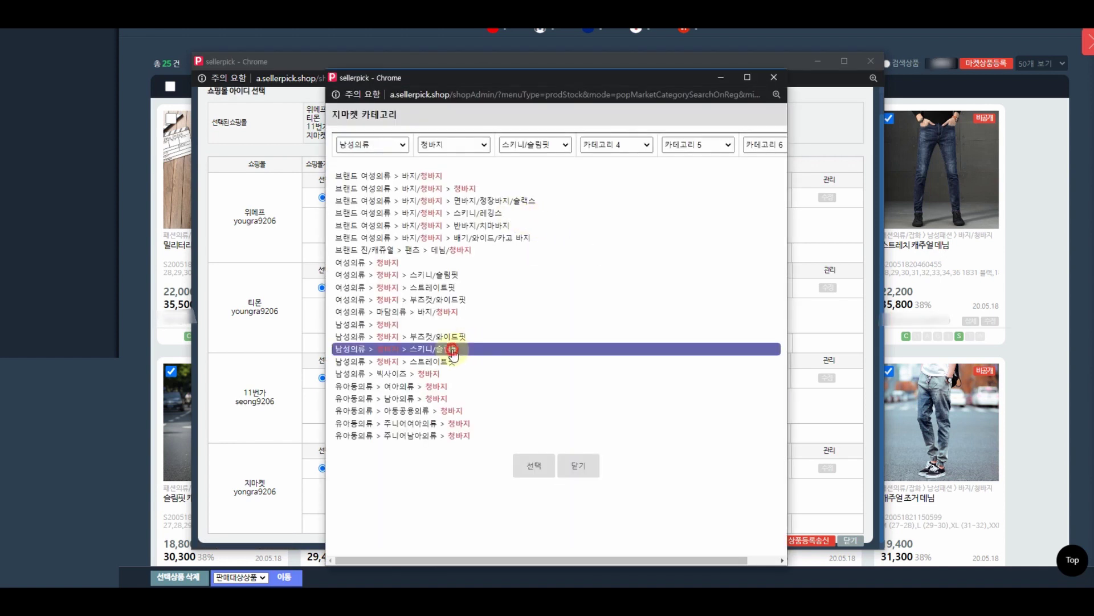
click(540, 470)
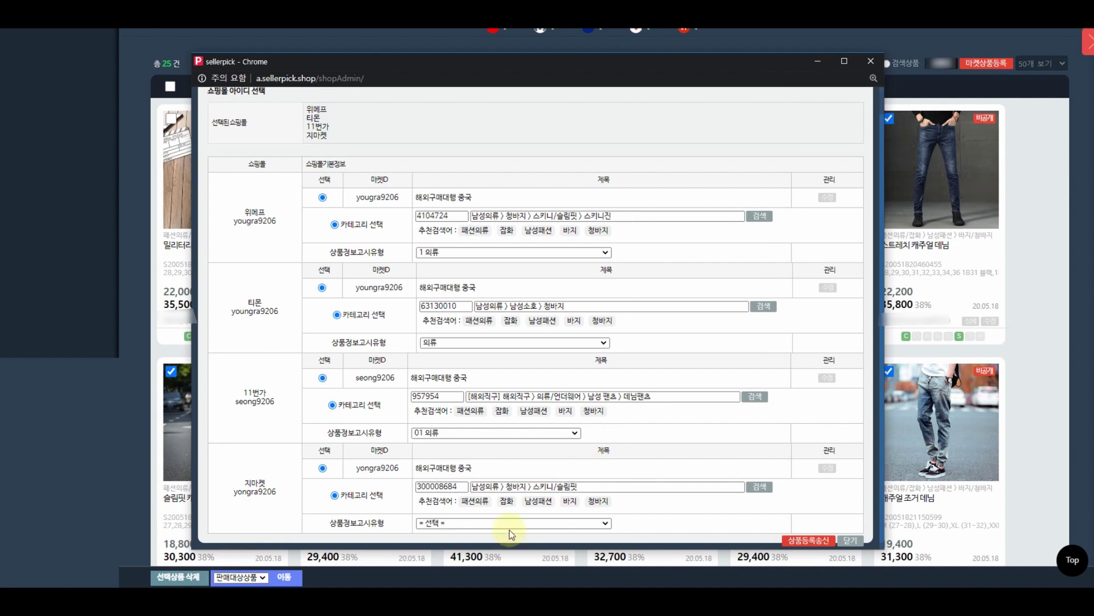
click(509, 523)
click(436, 336)
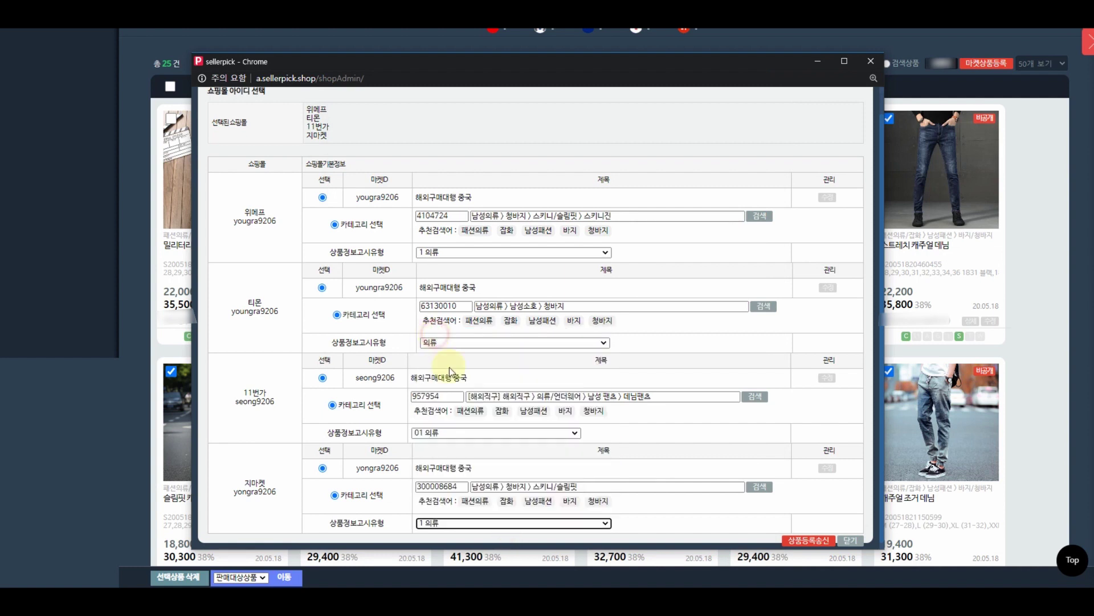
Step: Submit the selected denim products for registration on all four markets, review the upload results for each market and close the results window
click(794, 539)
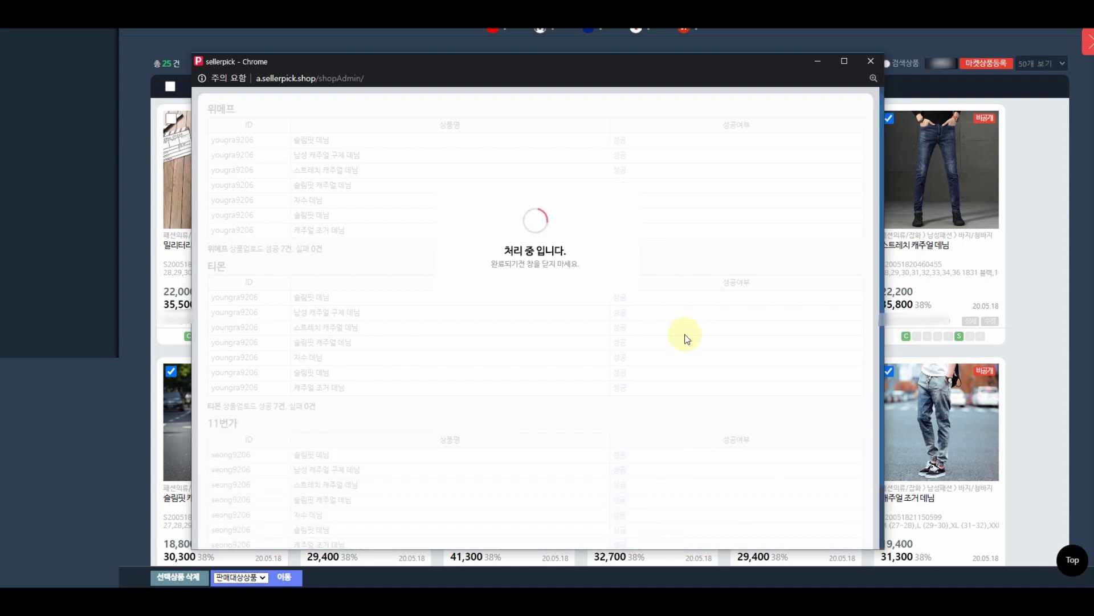
scroll(687, 339, down, 2)
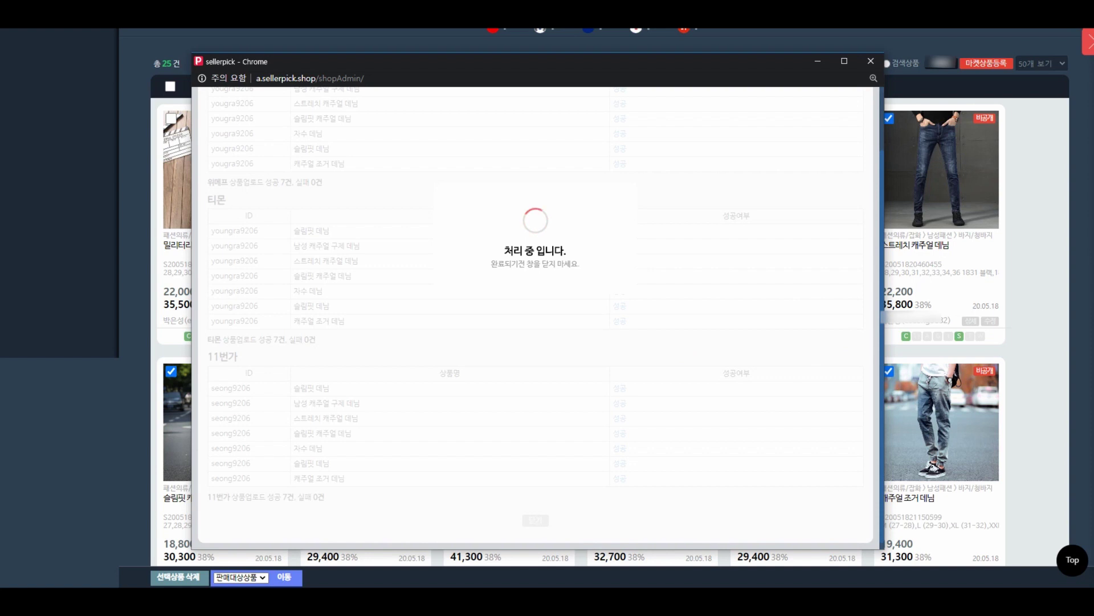
scroll(523, 308, down, 3)
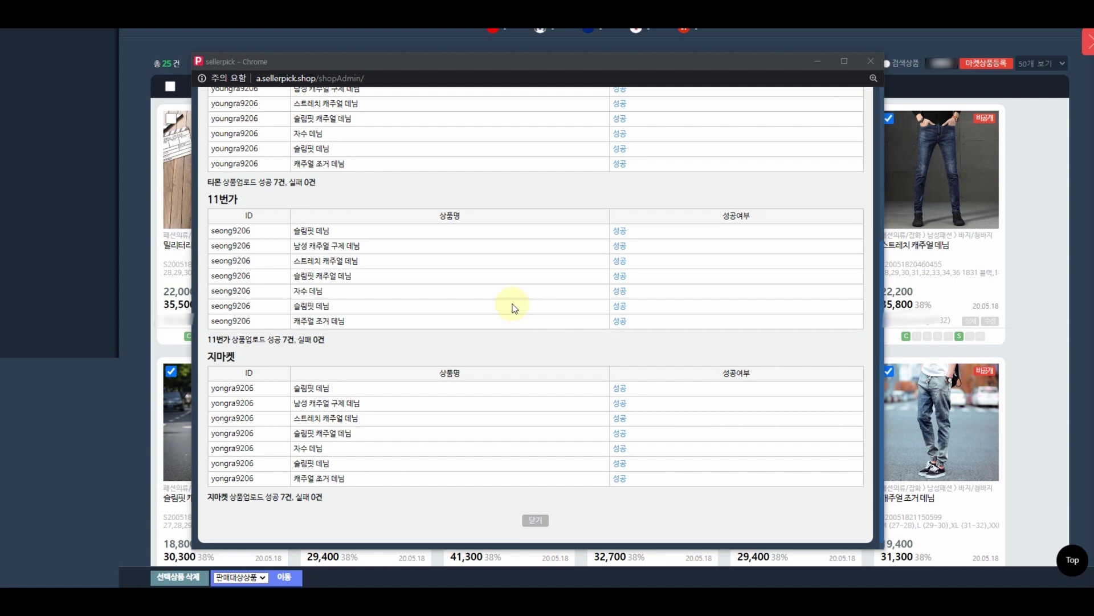
scroll(515, 308, up, 4)
scroll(509, 307, down, 3)
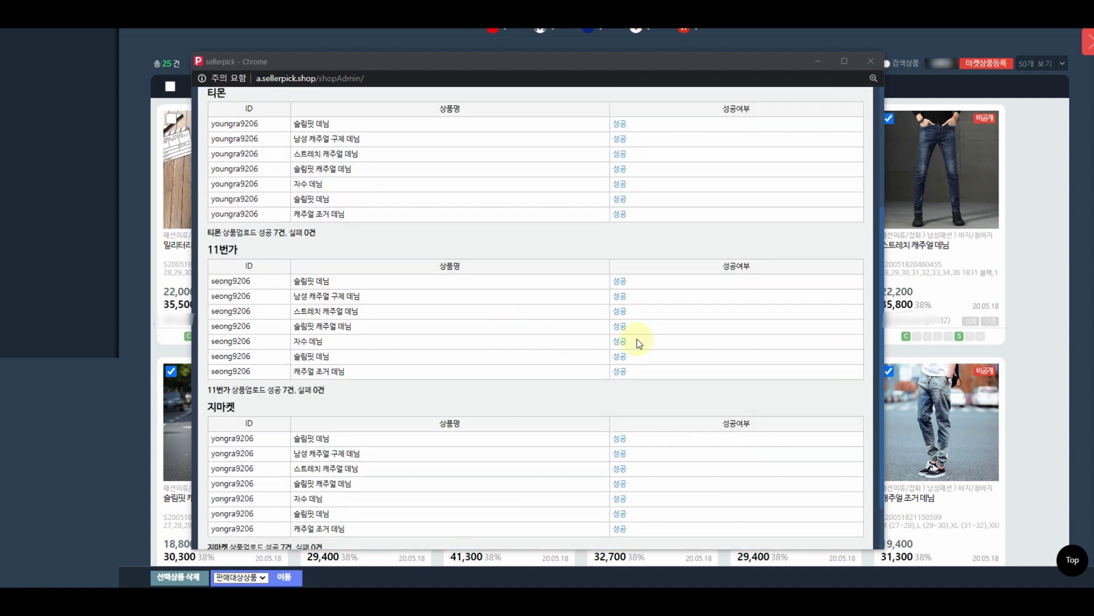
scroll(632, 337, down, 1)
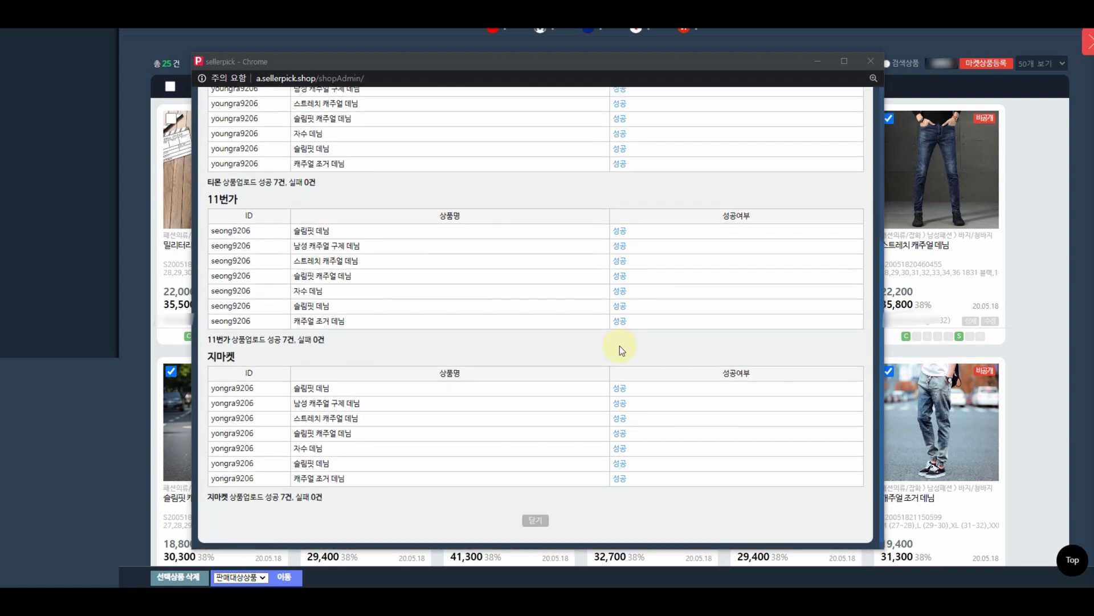
drag(628, 391, 596, 396)
click(590, 393)
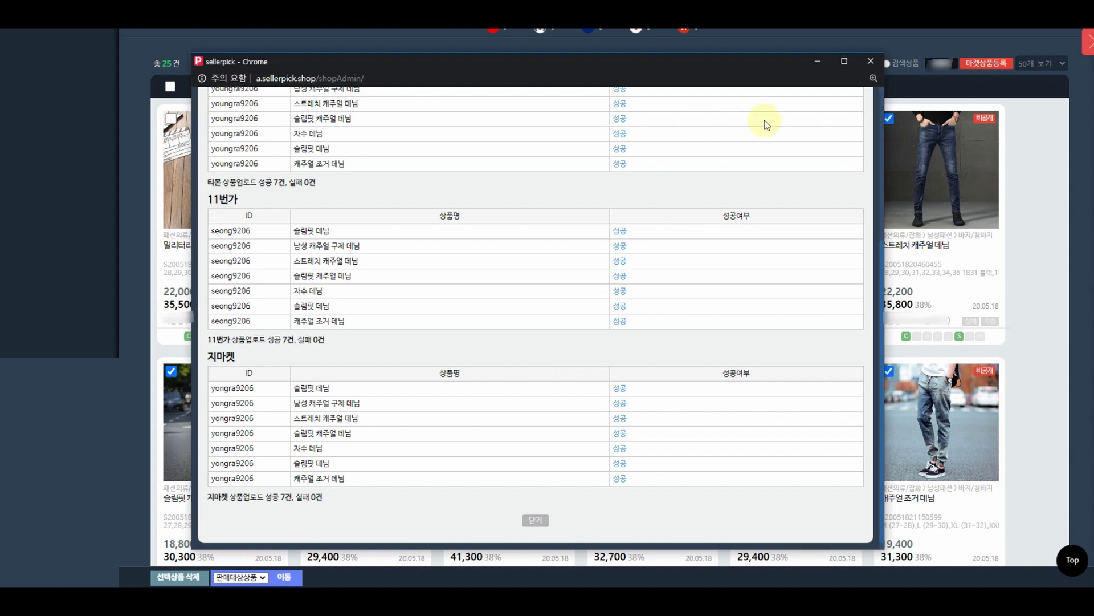
click(870, 62)
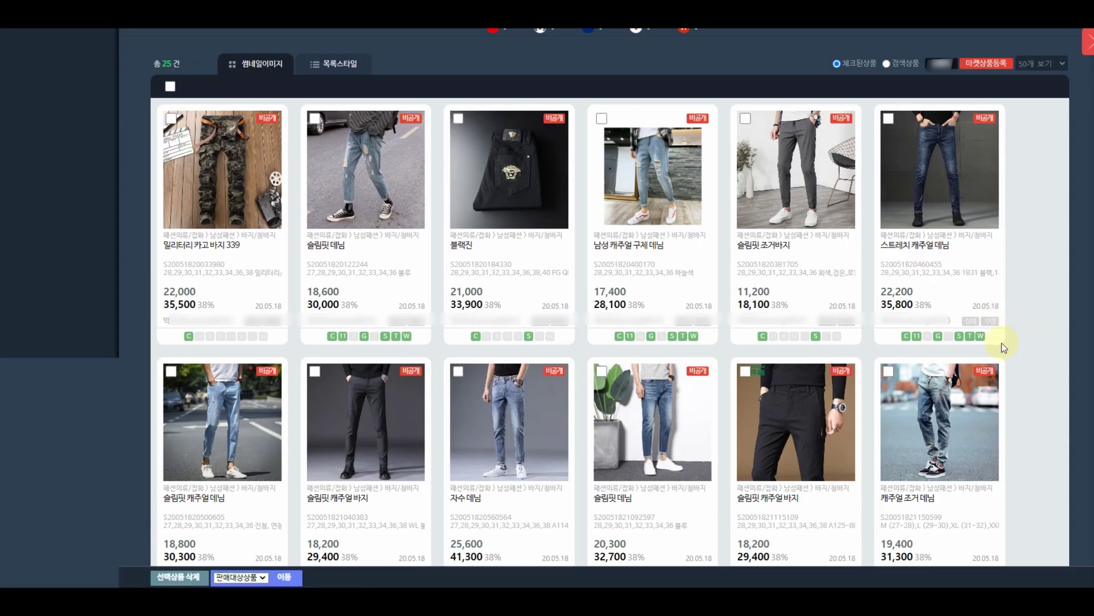
Step: Check the market registration badges on the denim products in the product list
scroll(368, 349, down, 2)
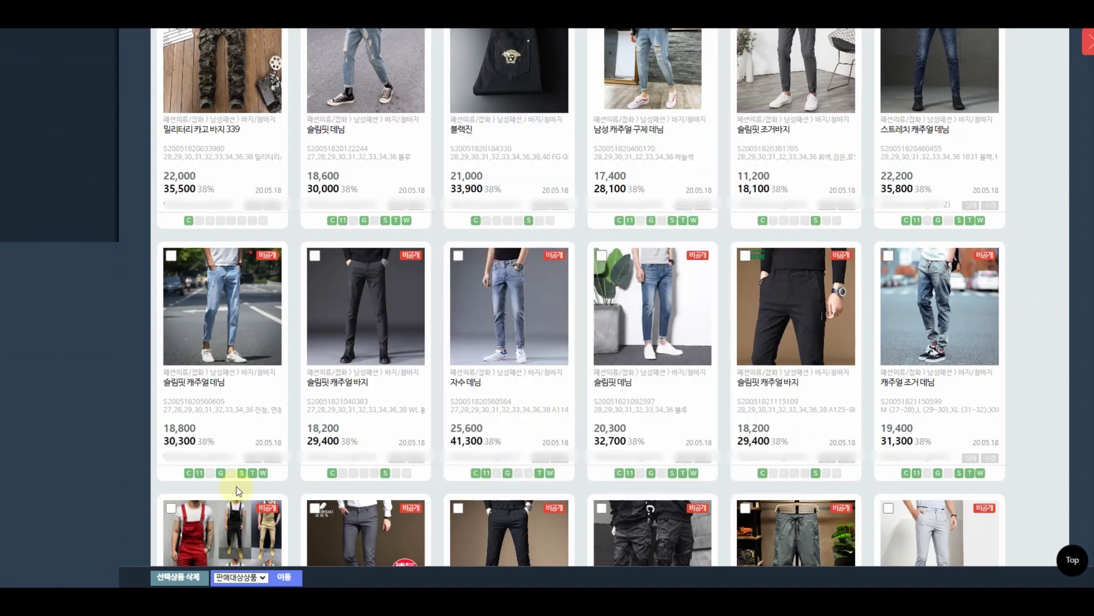
scroll(1044, 412, up, 5)
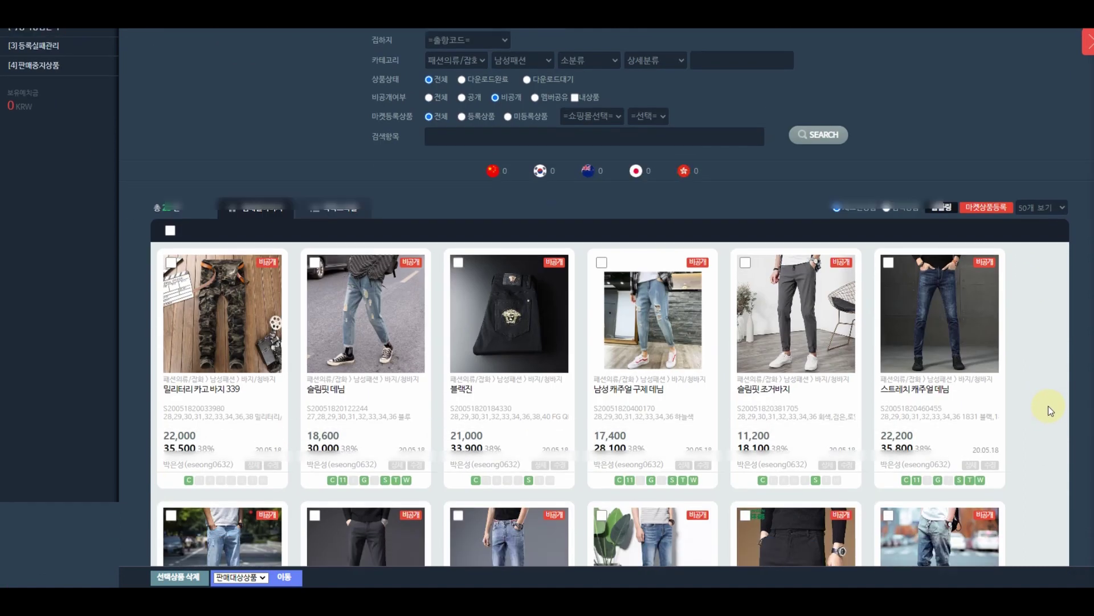
scroll(1050, 410, down, 2)
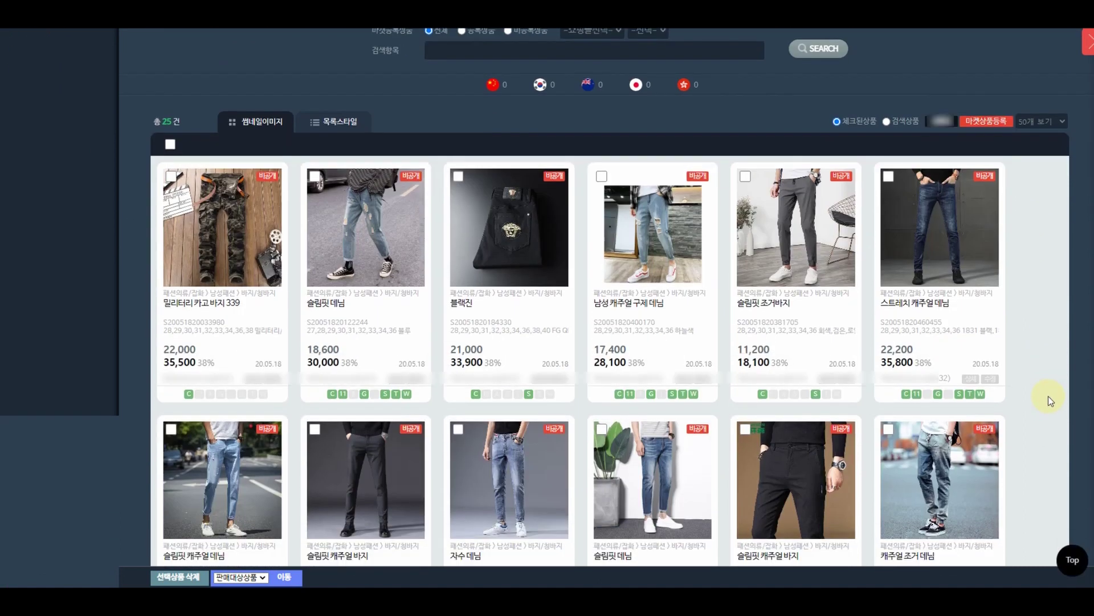